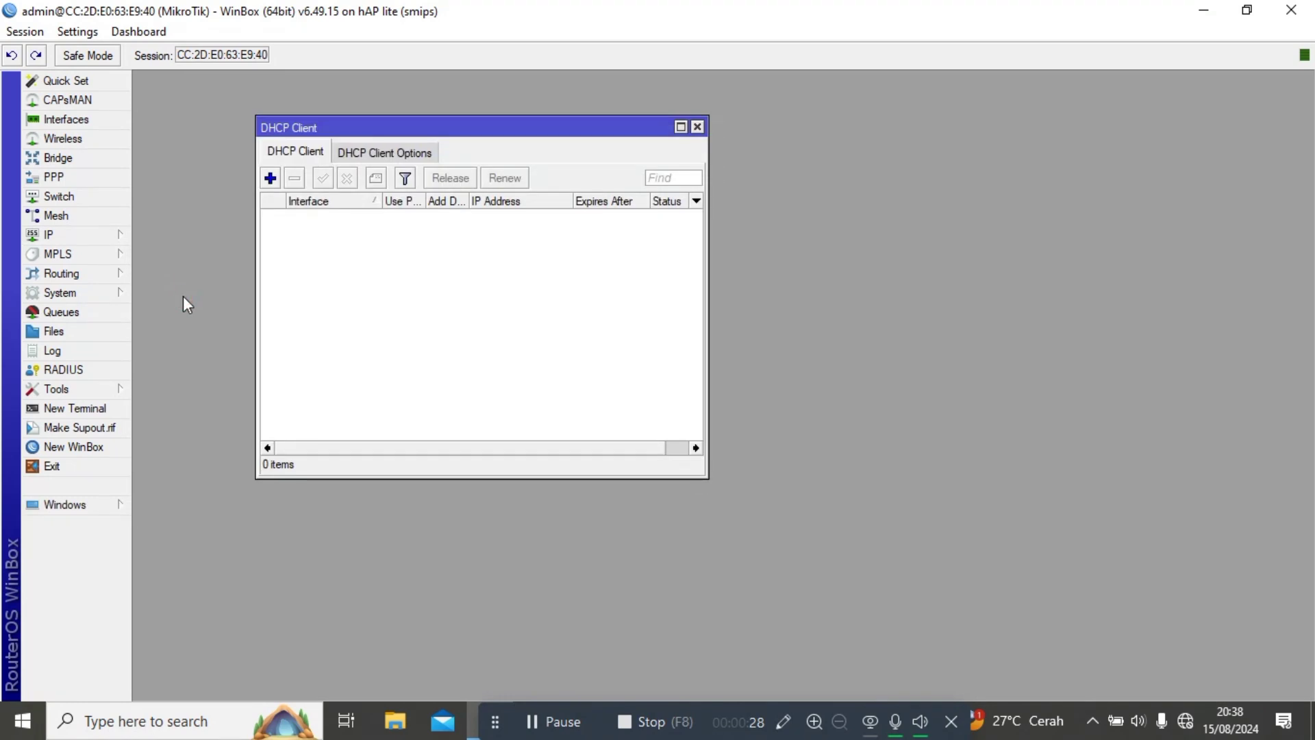
# Add a DHCP client on ether1 with default peer DNS and default route settings.
pyautogui.click(271, 180)
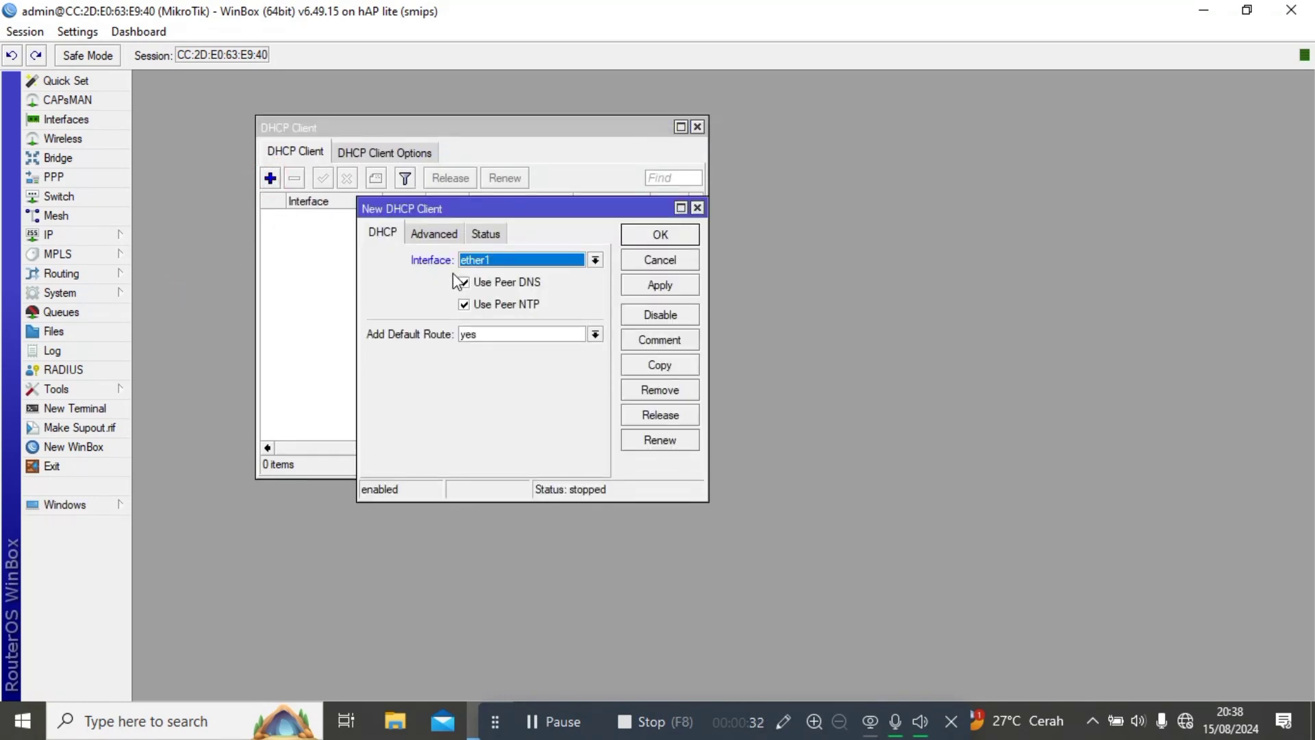
pyautogui.click(651, 284)
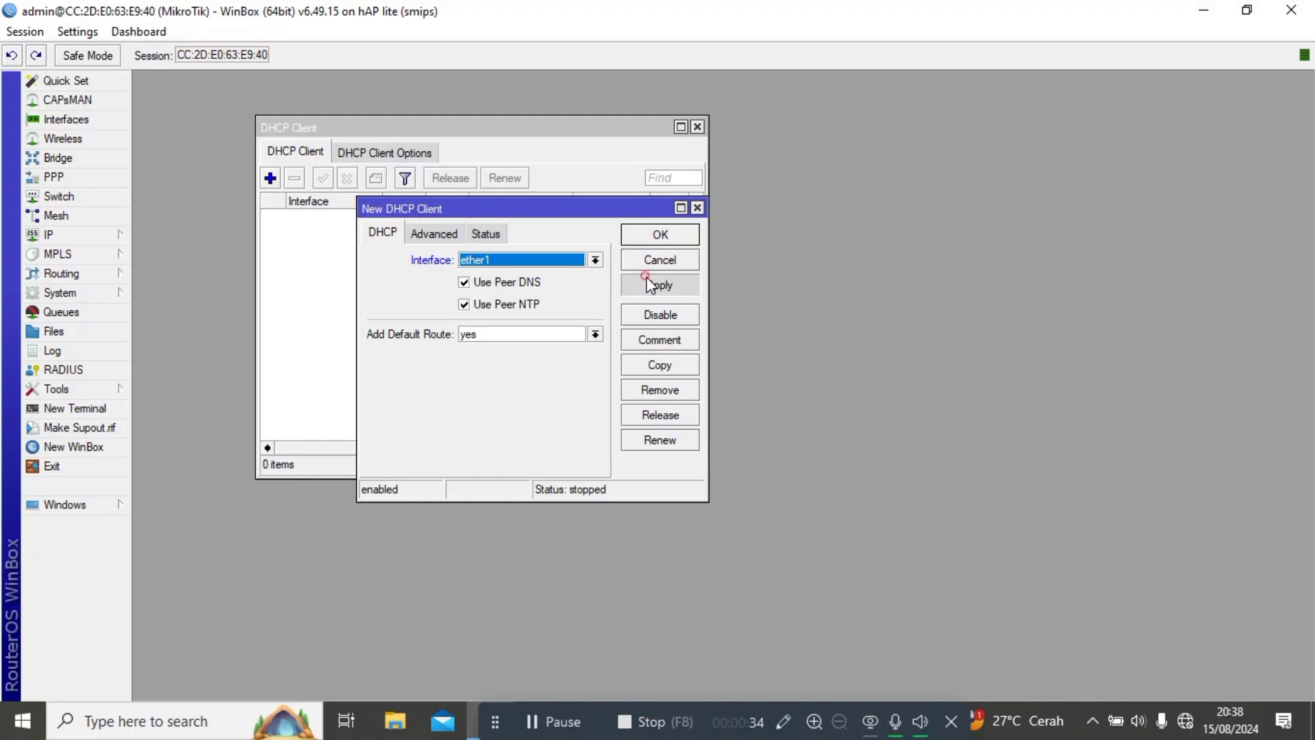
pyautogui.press('Return')
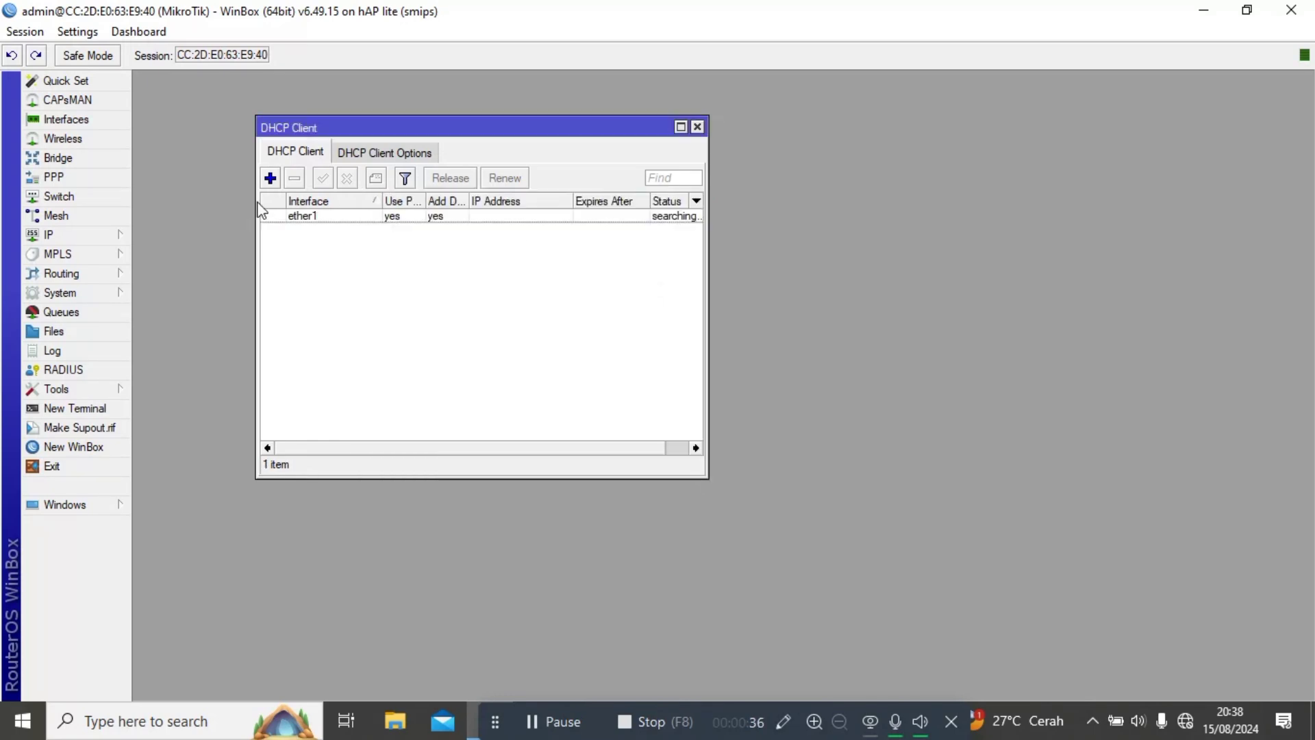
# Create a srcnat NAT rule in the firewall with action masquerade.
pyautogui.click(67, 238)
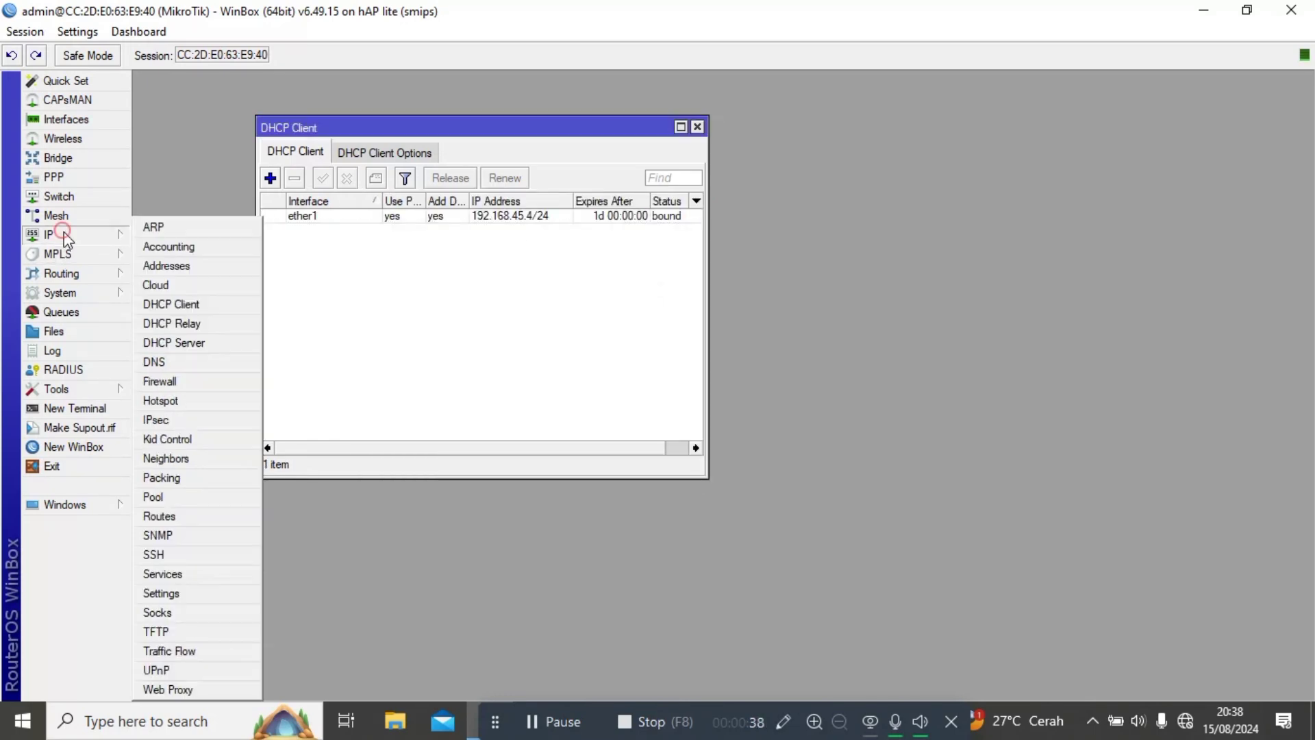
pyautogui.click(224, 381)
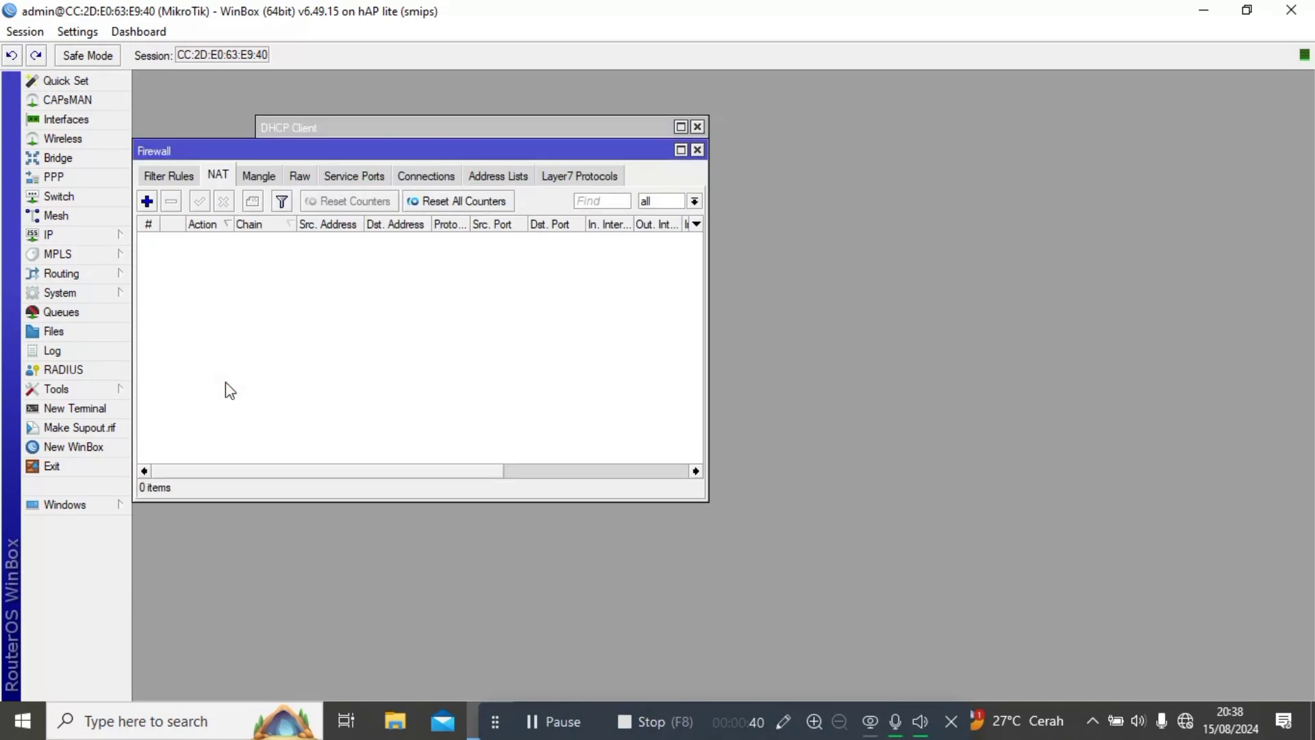
pyautogui.click(146, 201)
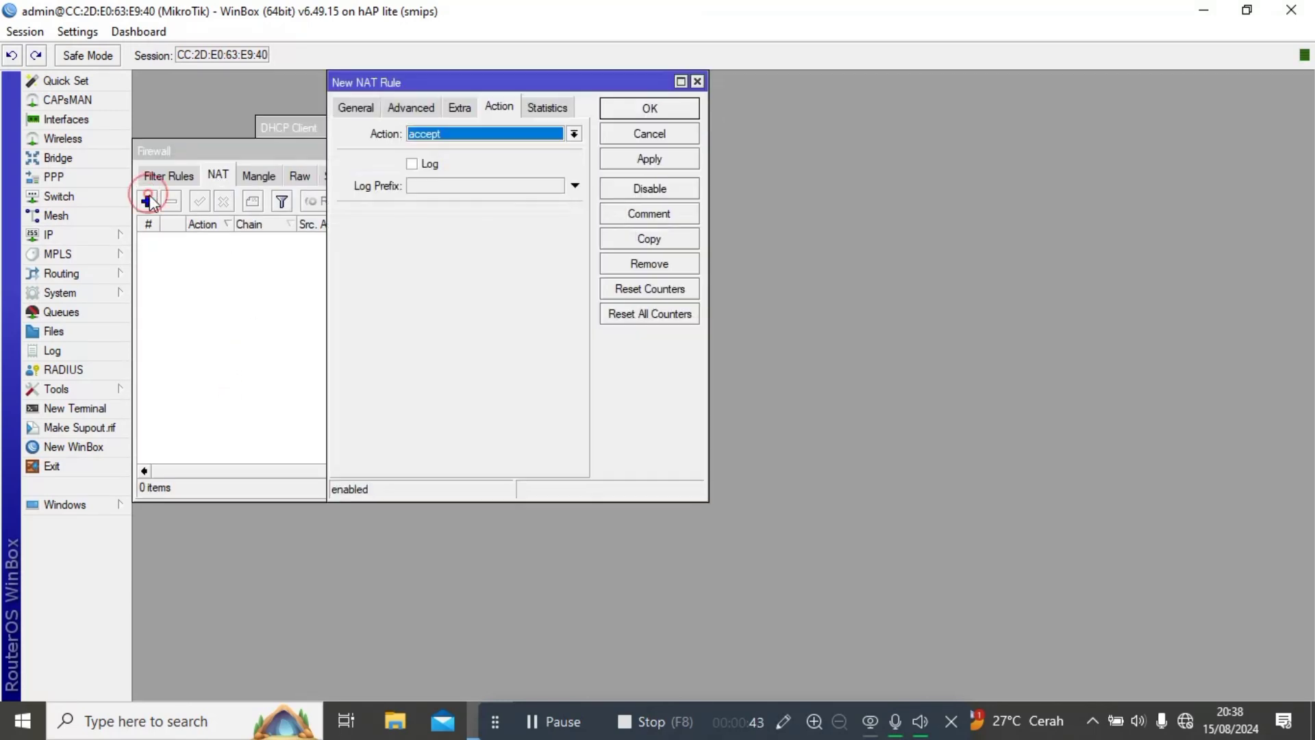
pyautogui.click(439, 132)
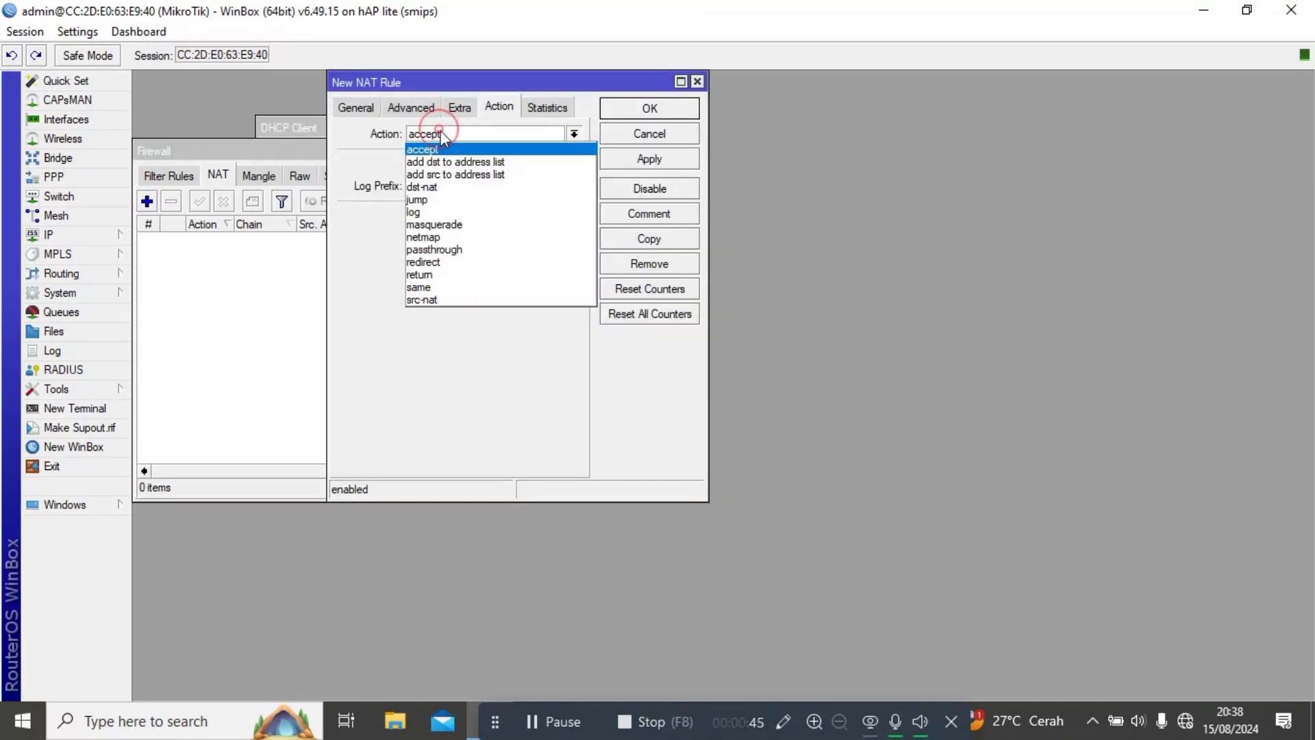
pyautogui.click(438, 224)
pyautogui.click(632, 159)
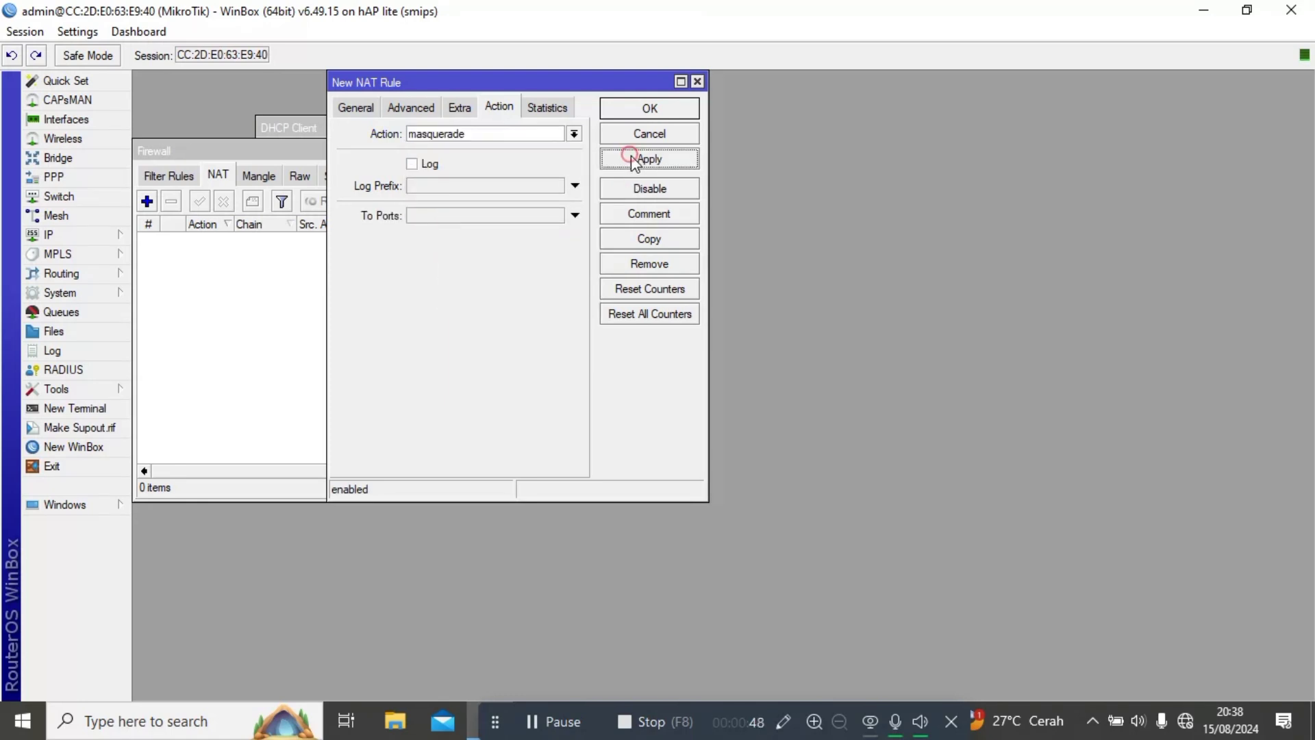
pyautogui.press('Return')
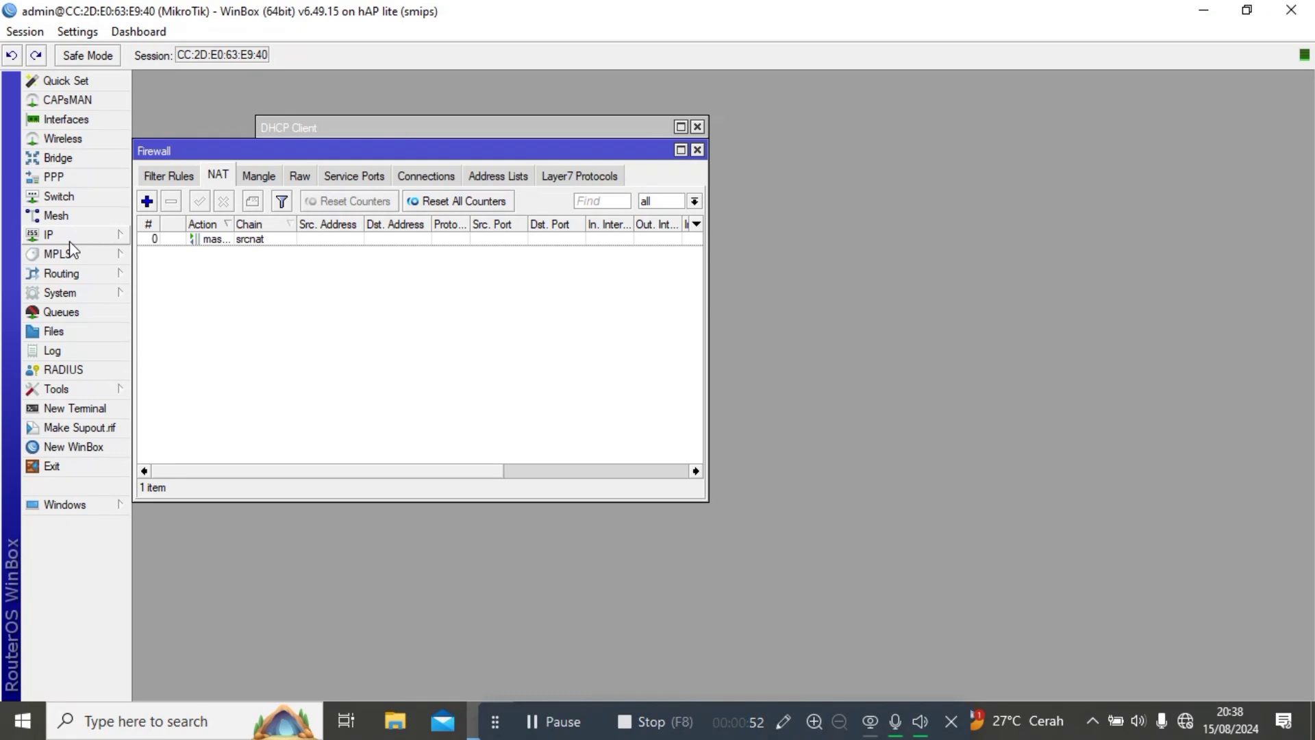
pyautogui.click(50, 121)
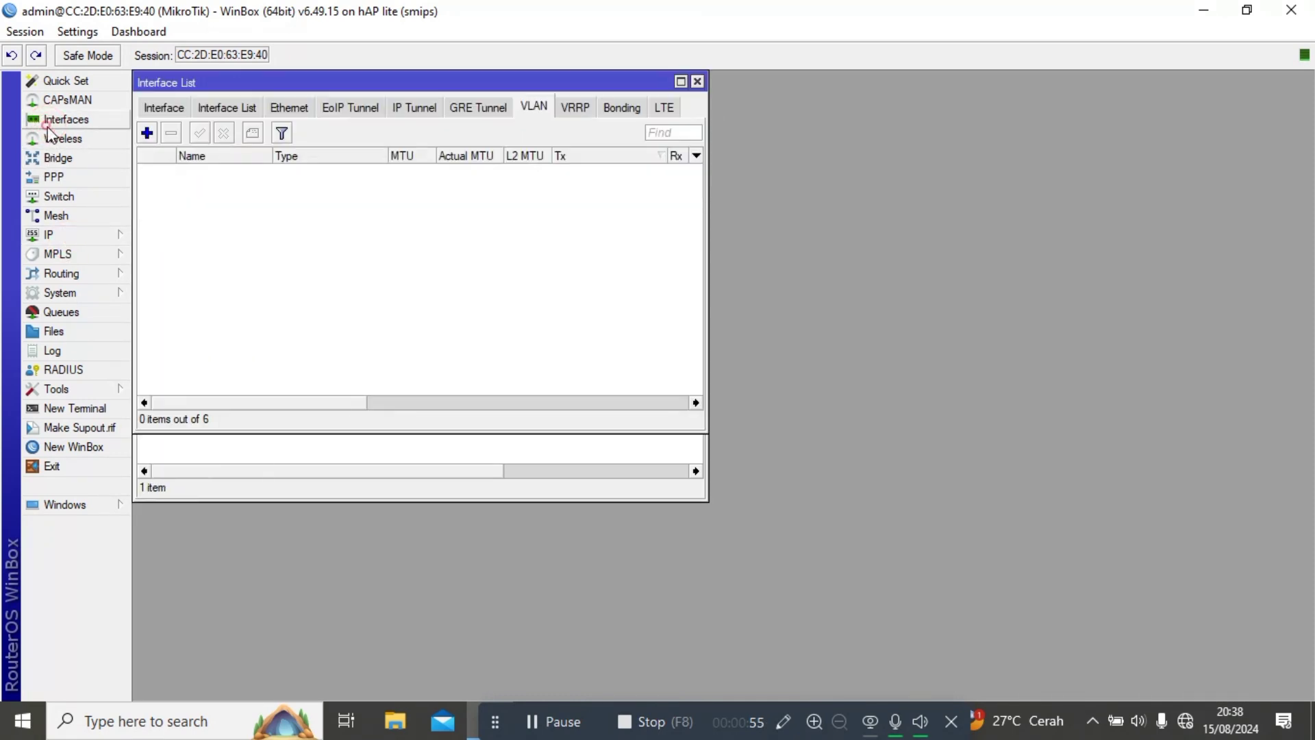
# Add VLAN interface 'vlan11 hospot' with VLAN ID 11 on ether4.
pyautogui.click(147, 132)
pyautogui.click(313, 136)
pyautogui.write('11')
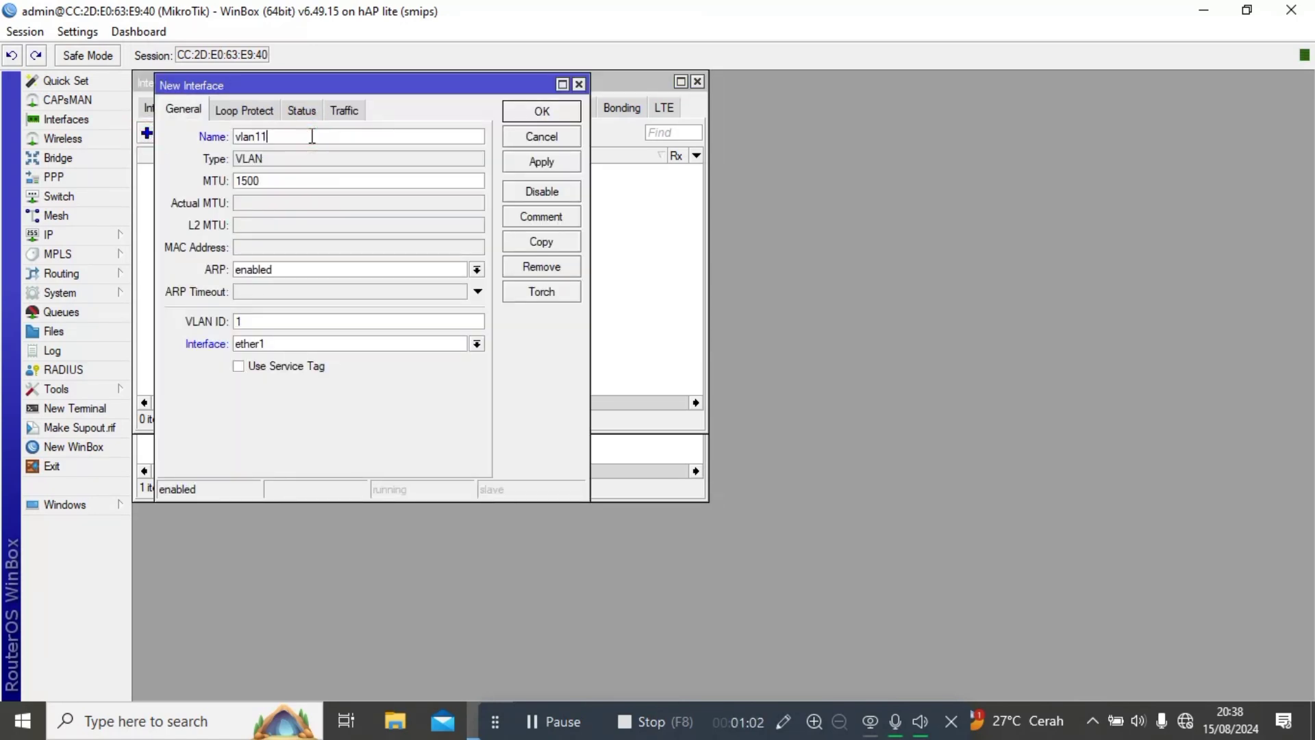
pyautogui.write(' hspot')
pyautogui.press('BackSpace')
pyautogui.press('BackSpace')
pyautogui.write('po')
pyautogui.click(286, 320)
pyautogui.click(282, 344)
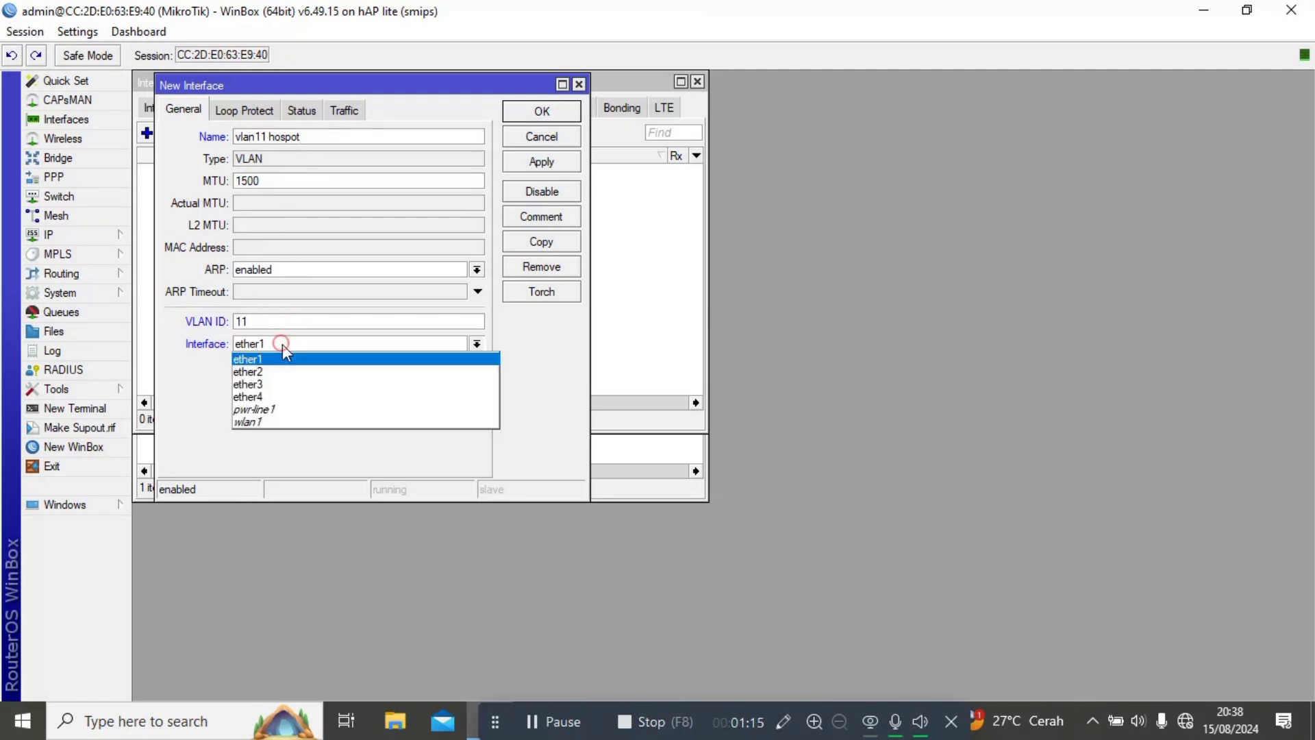
pyautogui.click(282, 392)
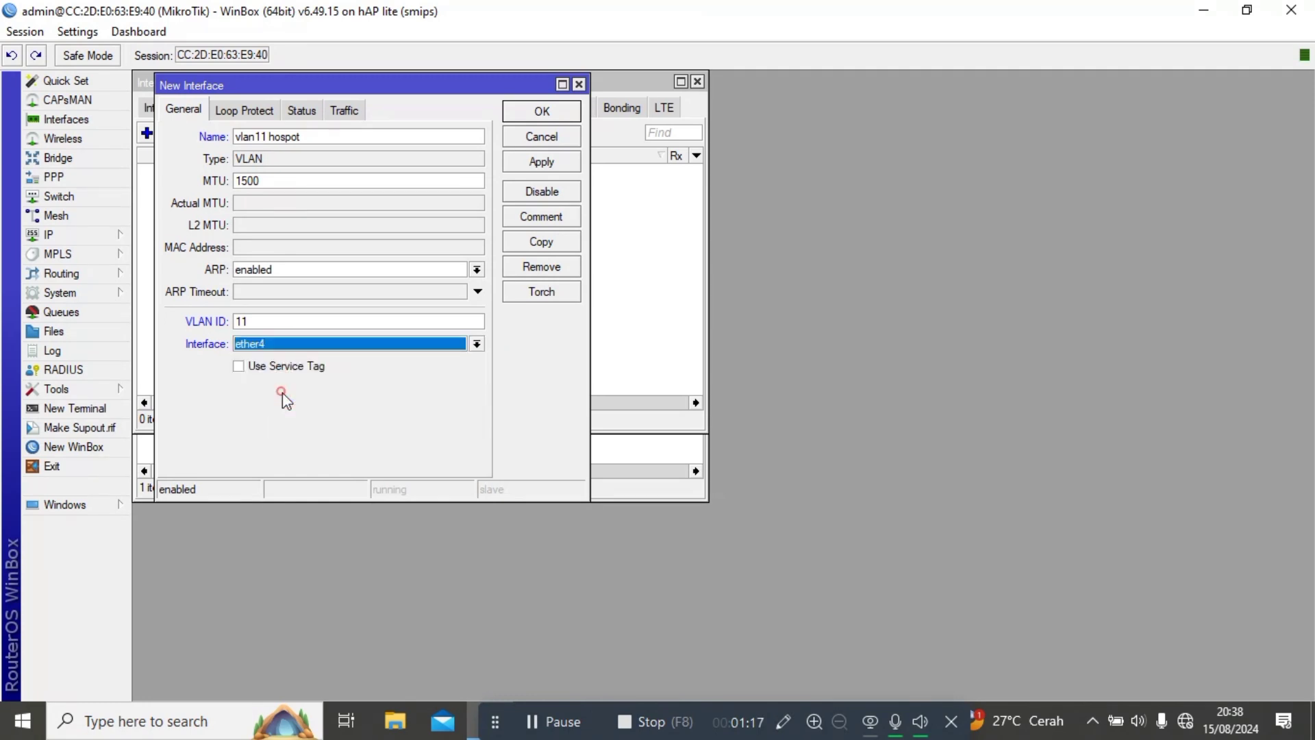
pyautogui.click(540, 160)
# Copy it into a second VLAN 'vlan10 pppoe' with VLAN ID 10.
pyautogui.click(543, 242)
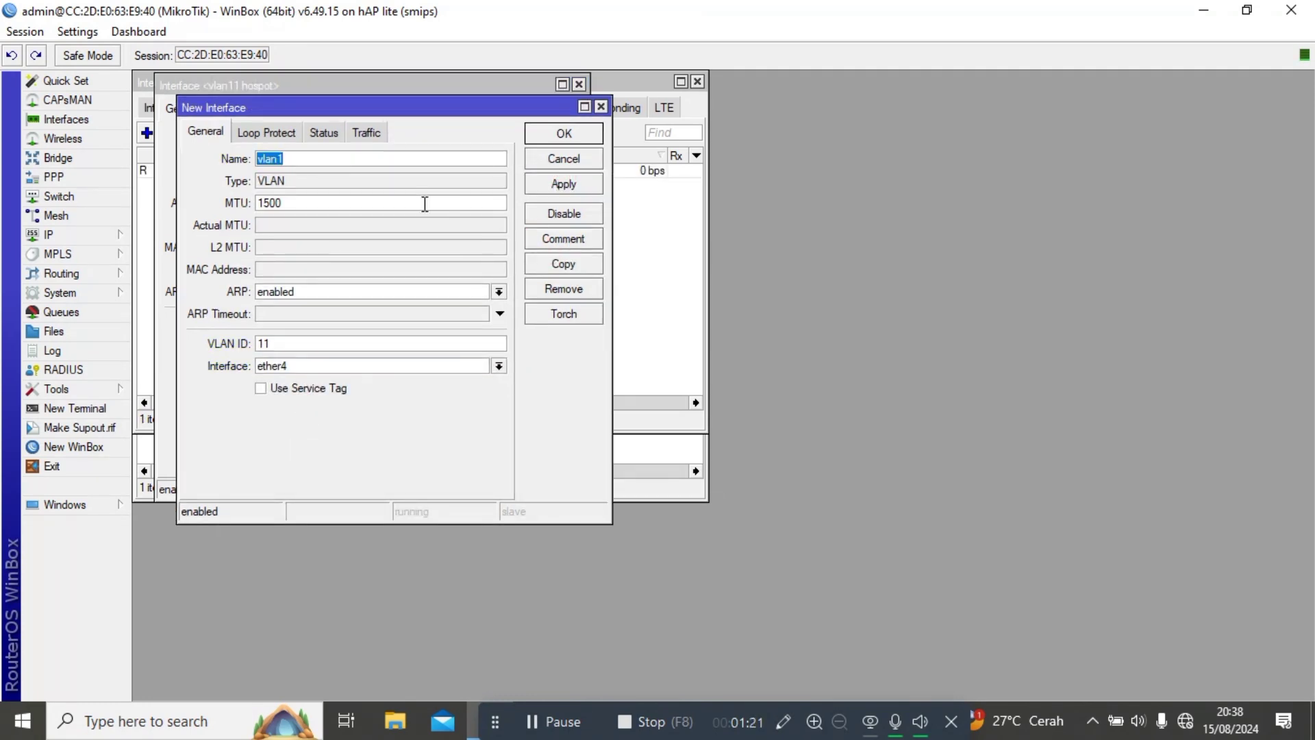
pyautogui.click(347, 158)
pyautogui.write('0 pppoe')
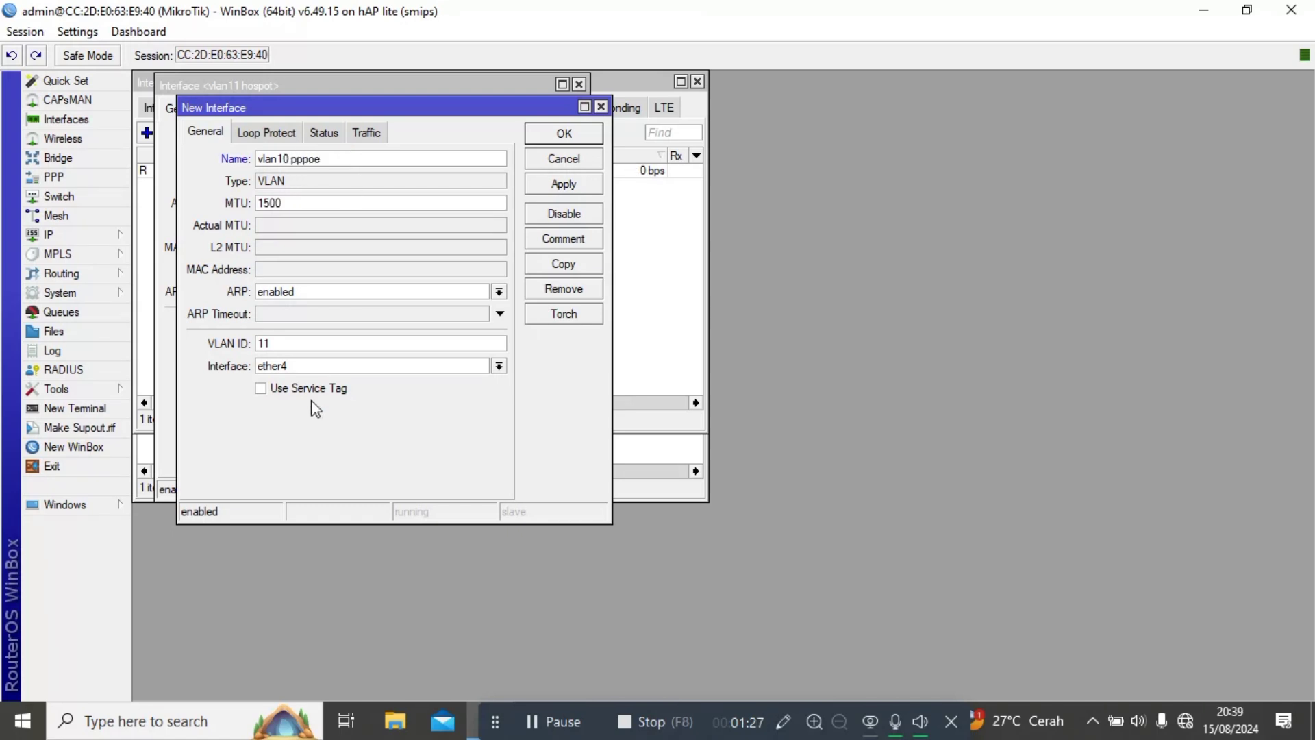
pyautogui.click(293, 343)
pyautogui.click(558, 191)
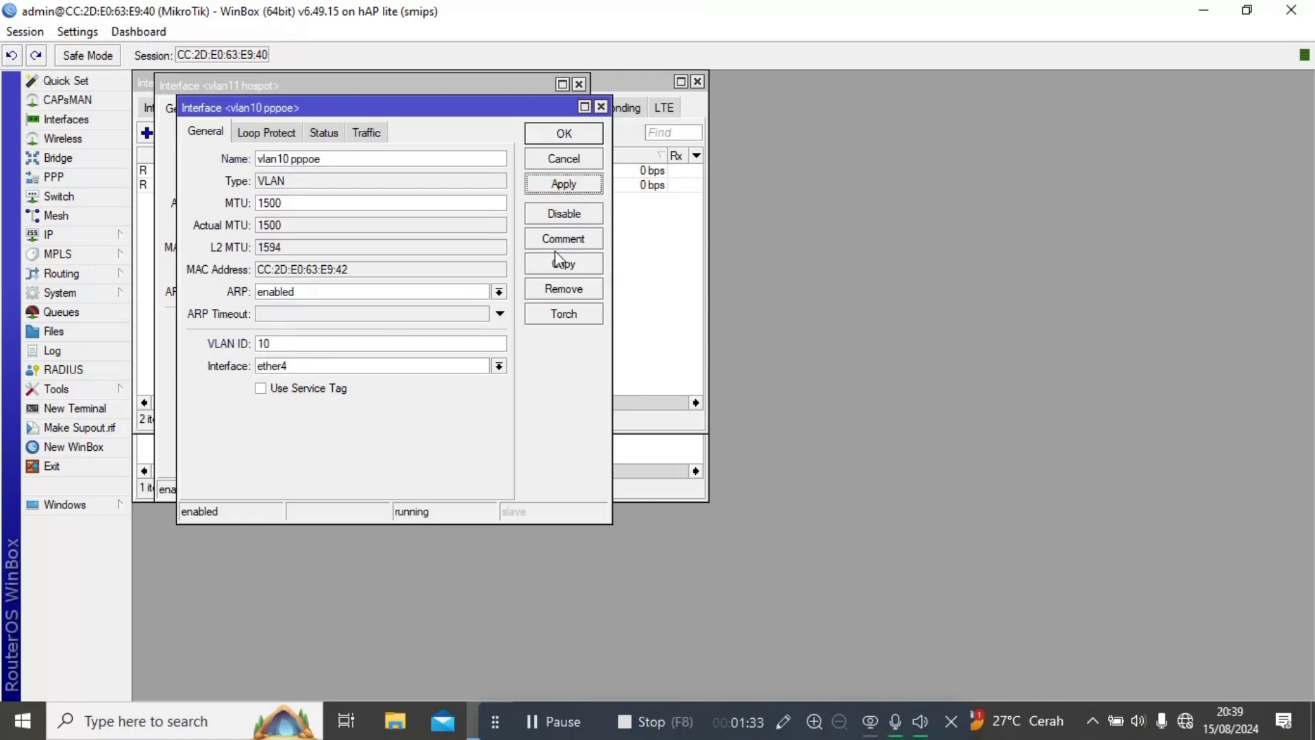
pyautogui.press('Return')
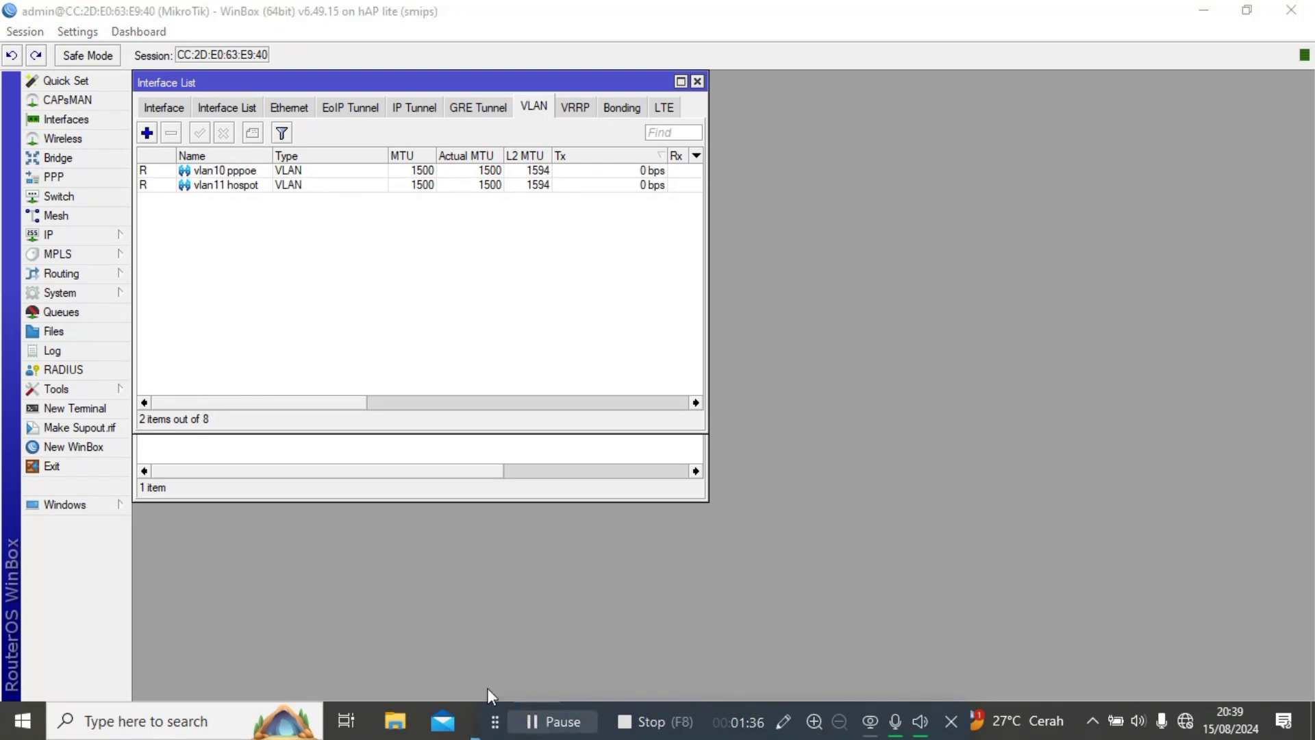
# Add the address 192.168.20.1/29 on ether2.
pyautogui.click(85, 237)
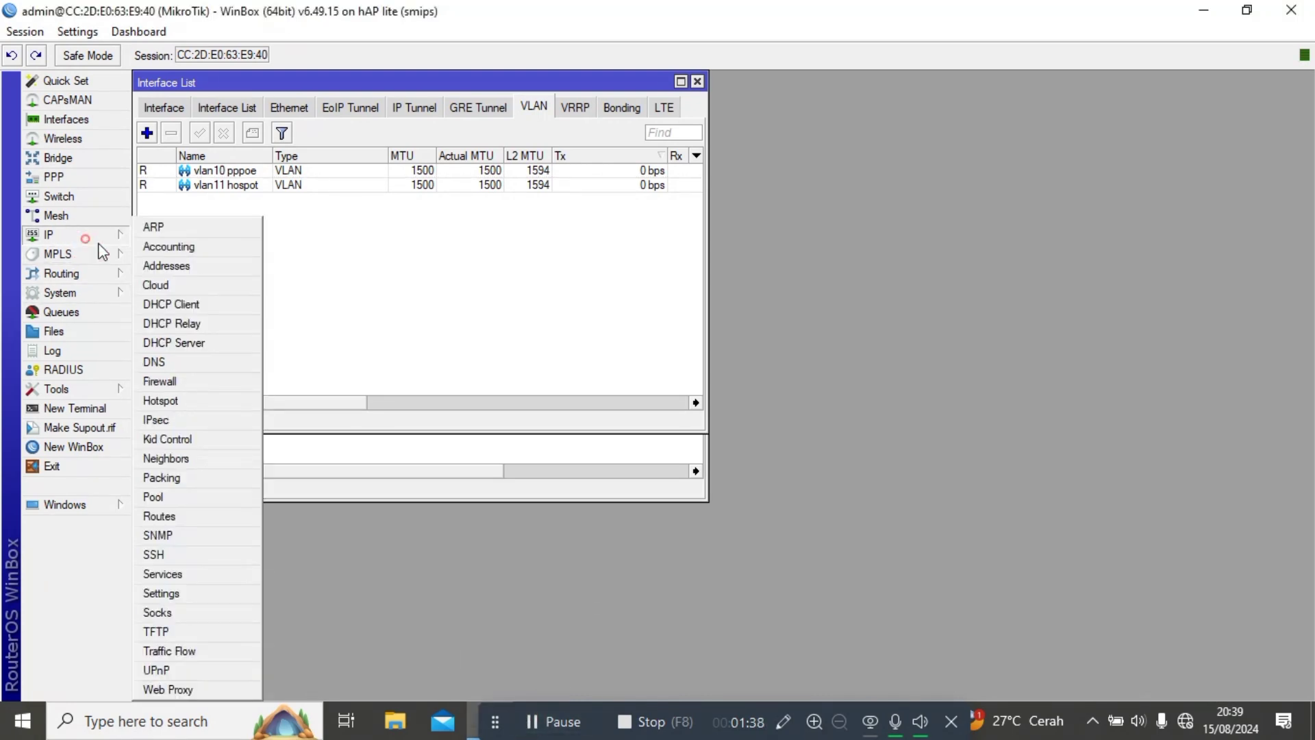
pyautogui.click(158, 267)
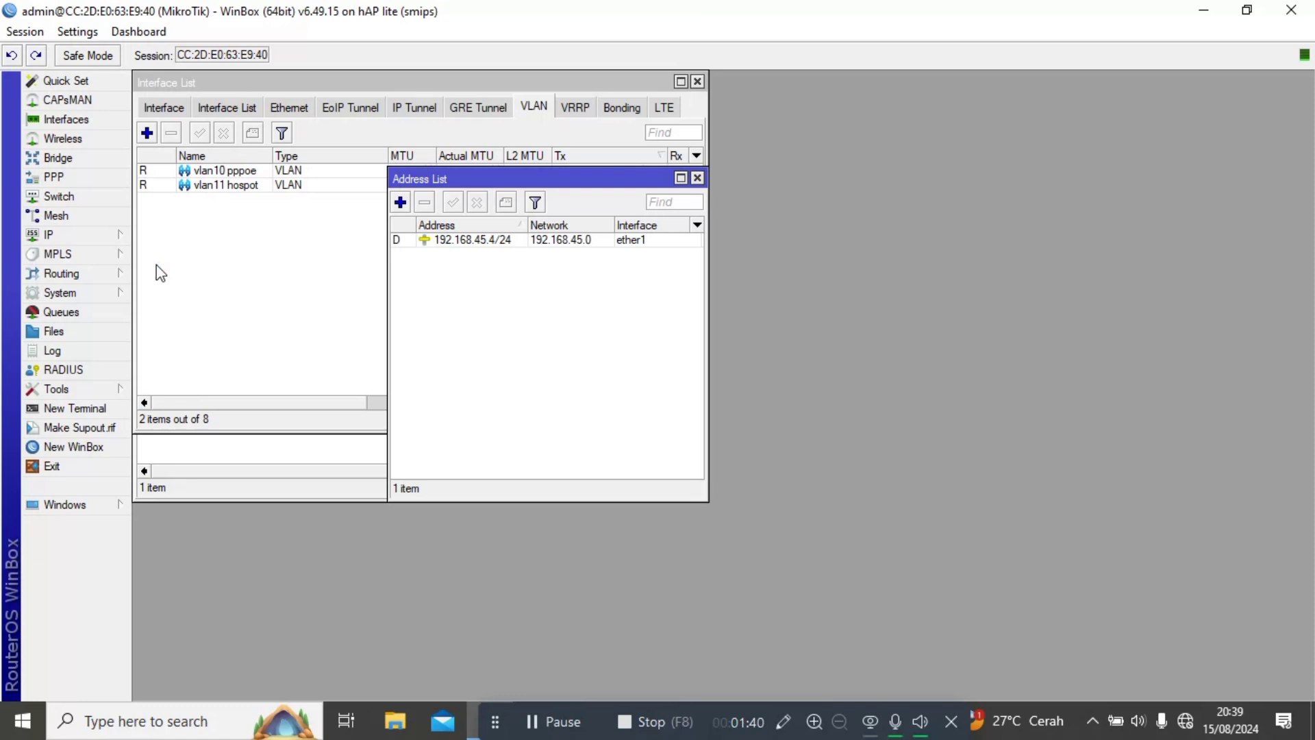
pyautogui.click(399, 202)
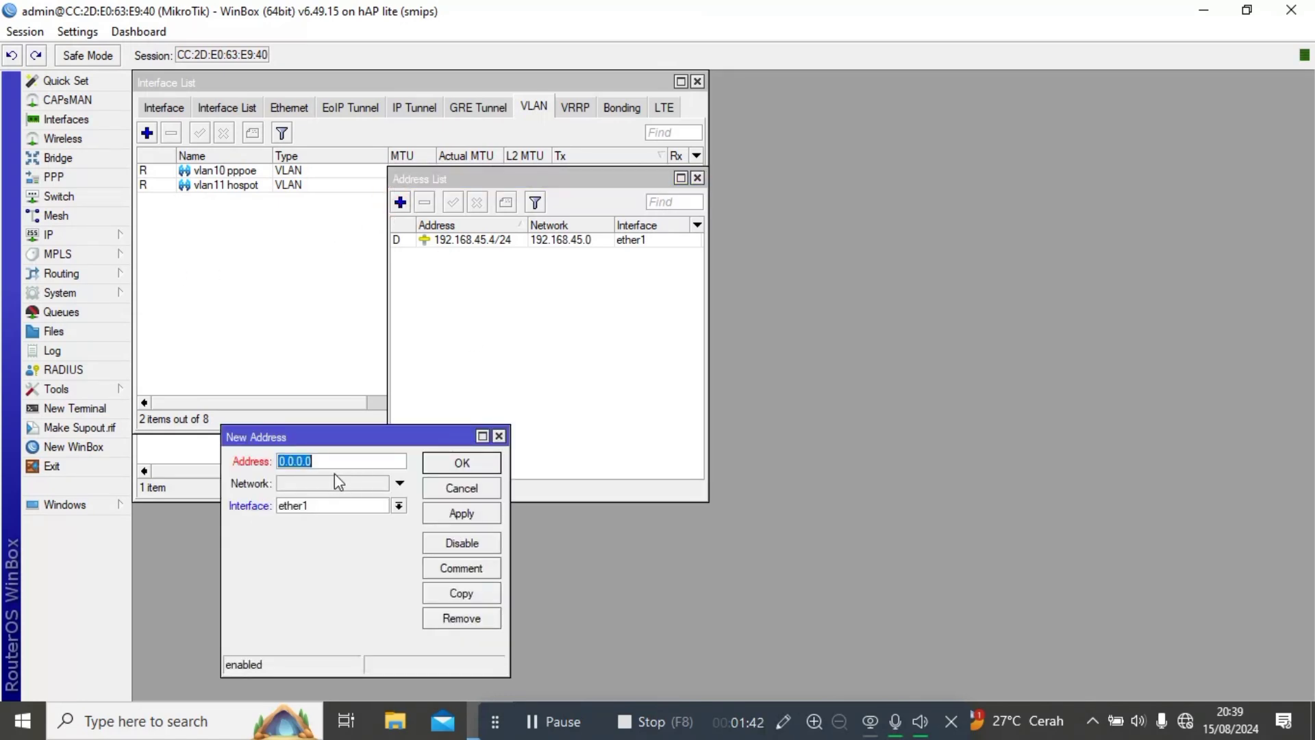
pyautogui.write('192.168.20.1/29')
pyautogui.click(317, 510)
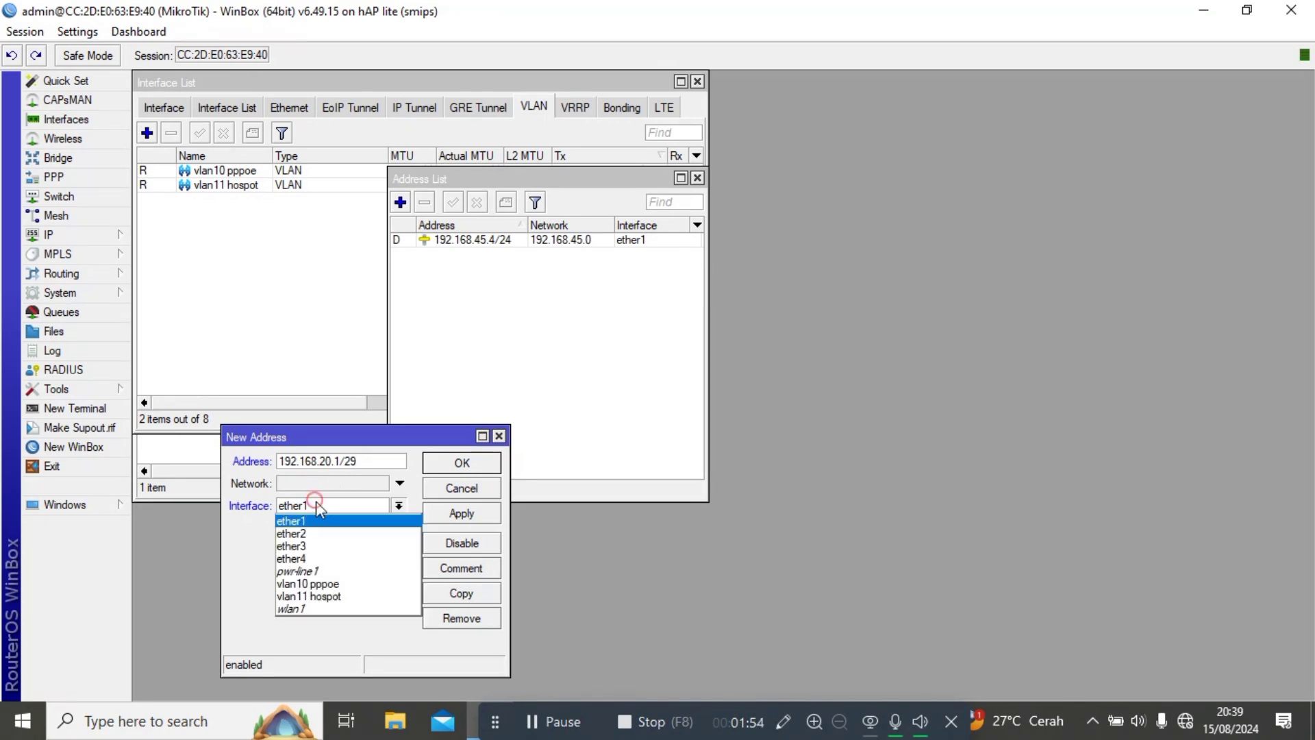
pyautogui.click(314, 531)
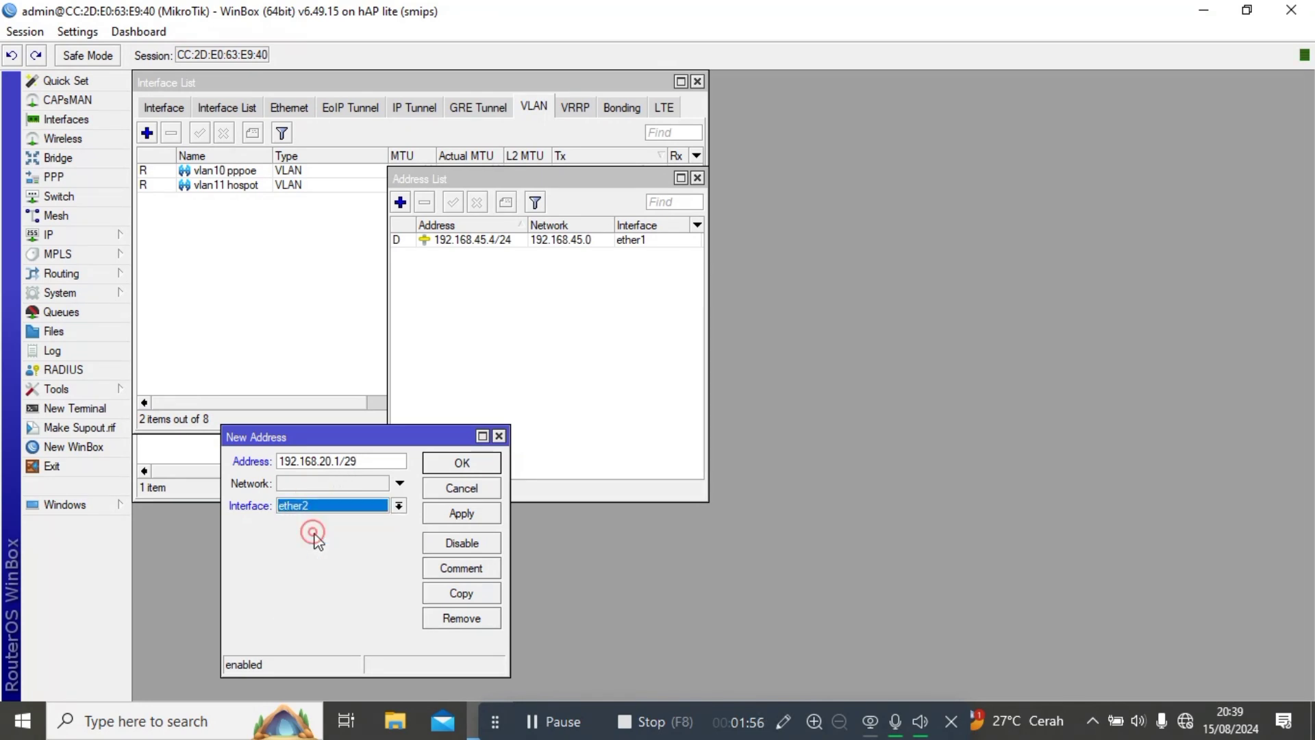
pyautogui.click(467, 510)
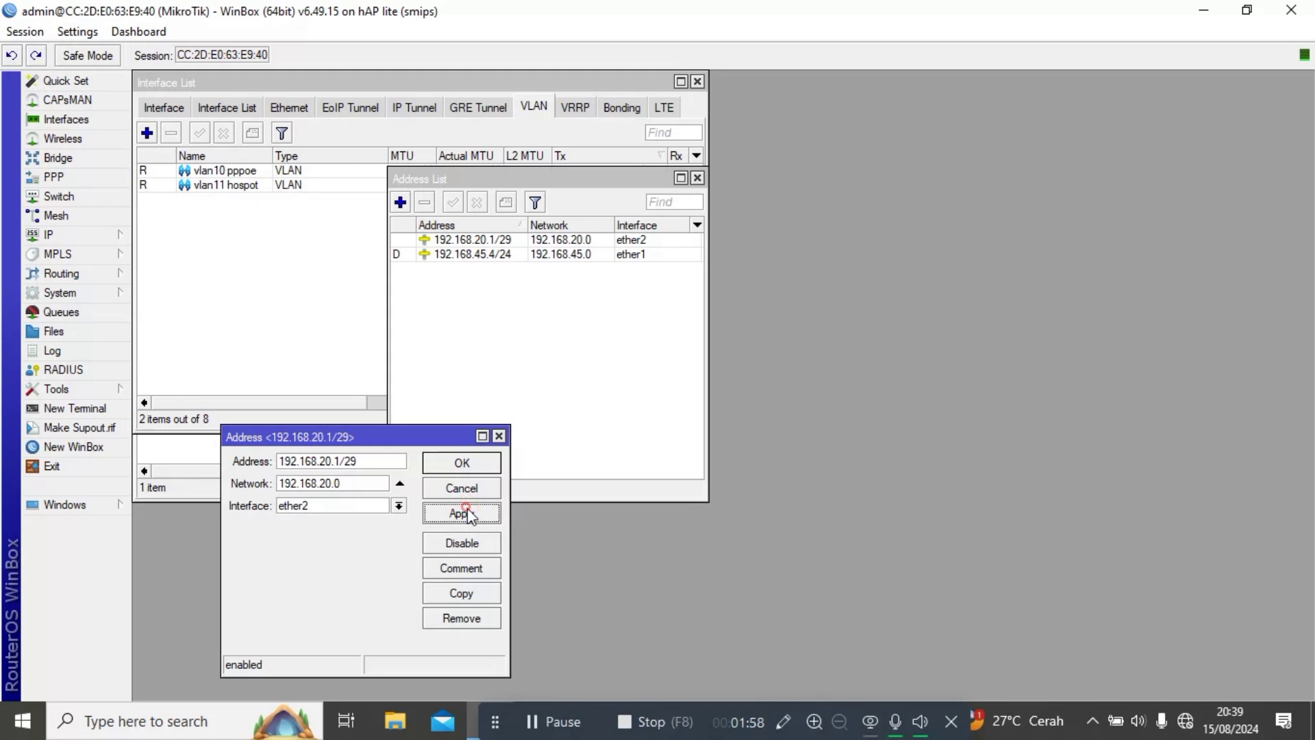
# Copy it as 192.168.30.1/29 on ether3.
pyautogui.click(444, 595)
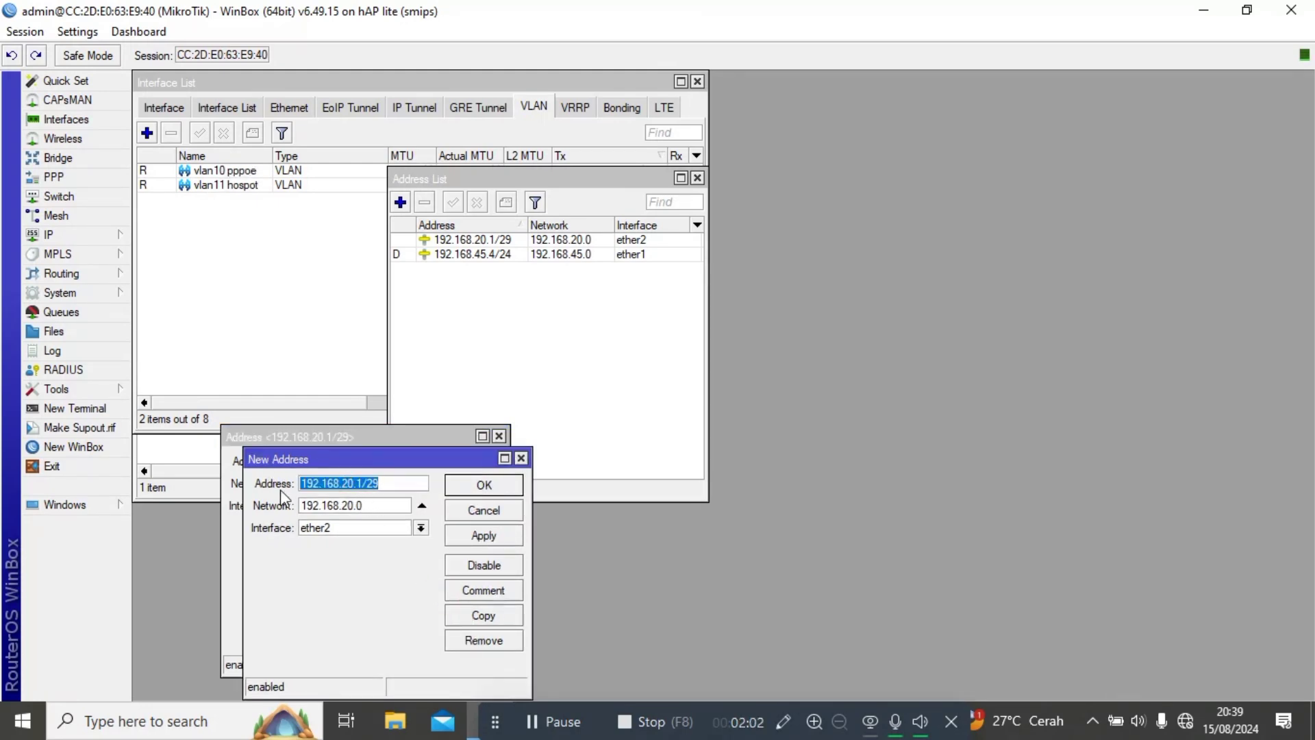
pyautogui.click(348, 483)
pyautogui.press('BackSpace')
pyautogui.write('3')
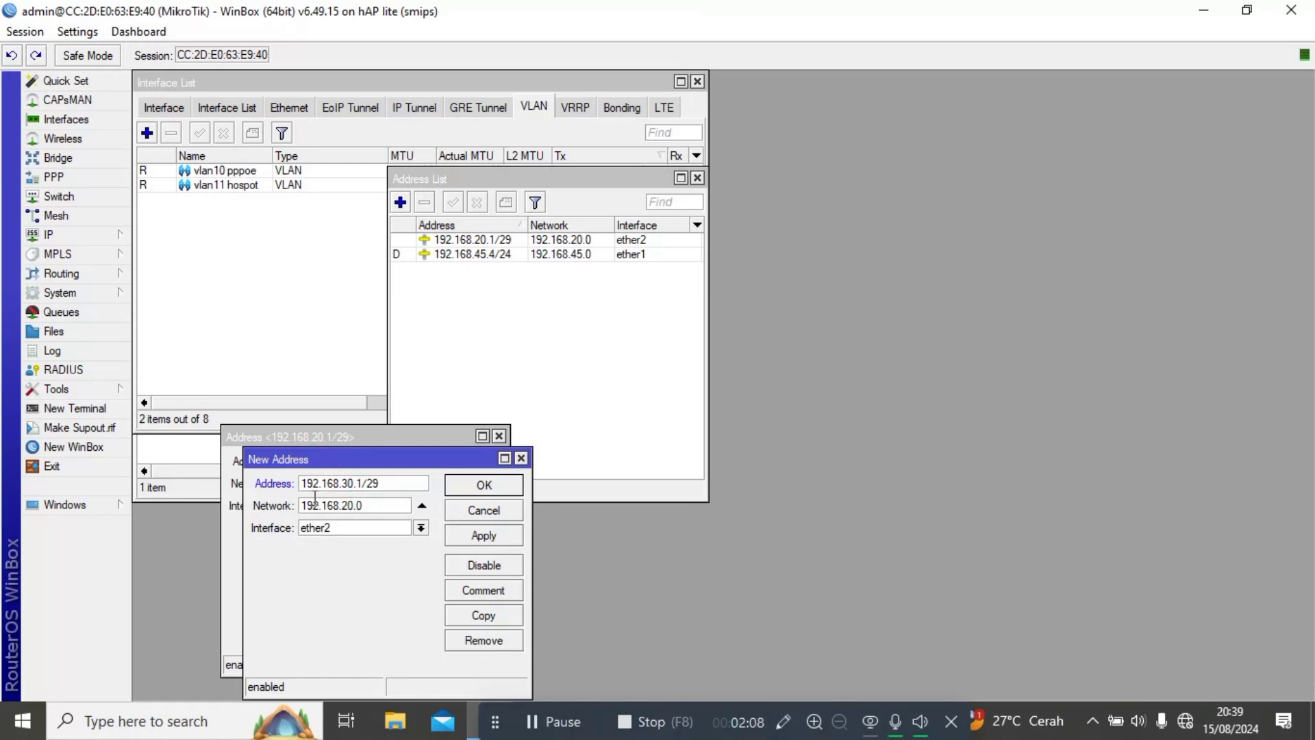
pyautogui.click(316, 534)
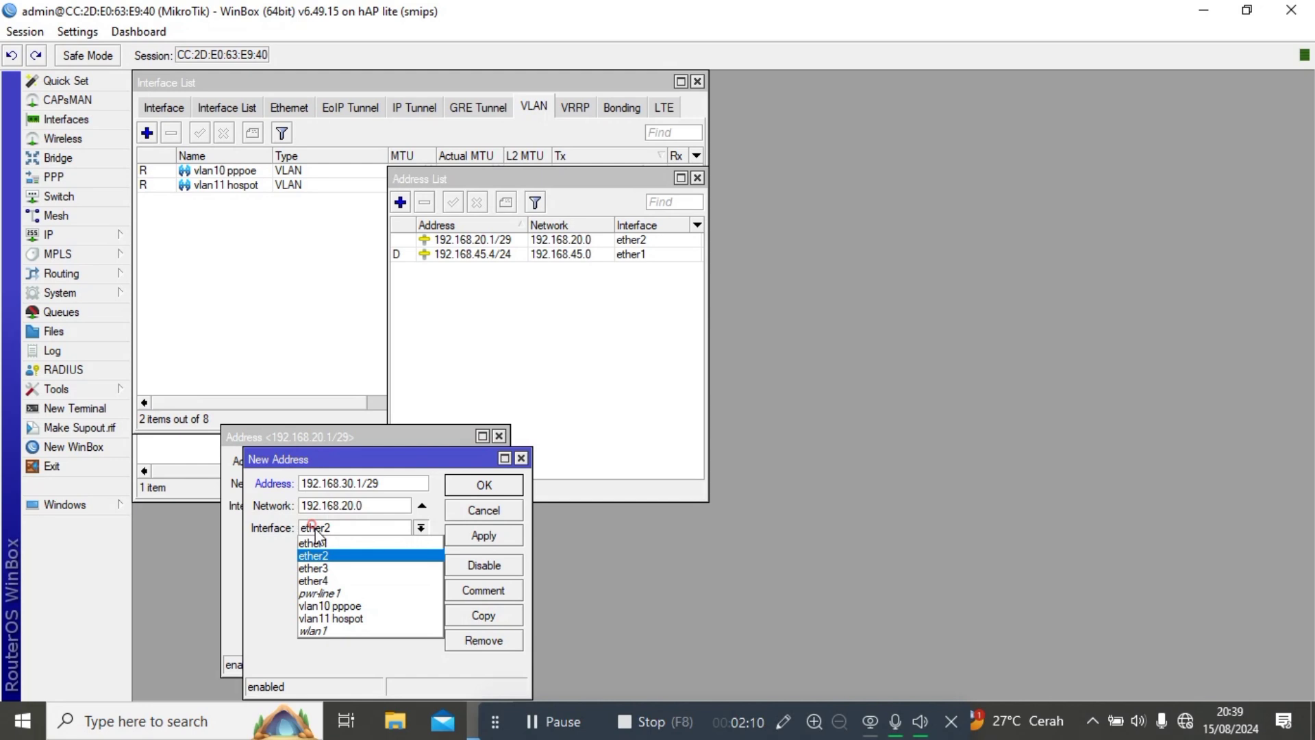
pyautogui.click(331, 566)
pyautogui.click(472, 535)
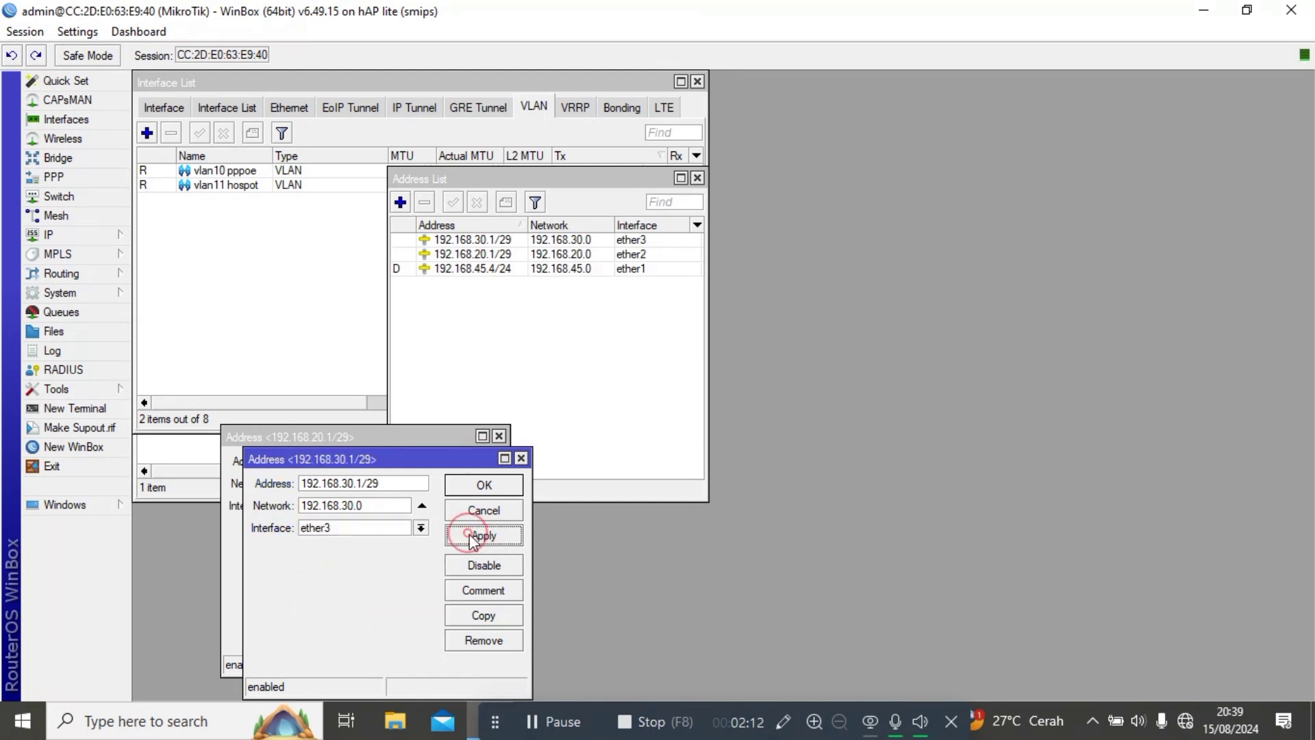
pyautogui.click(487, 616)
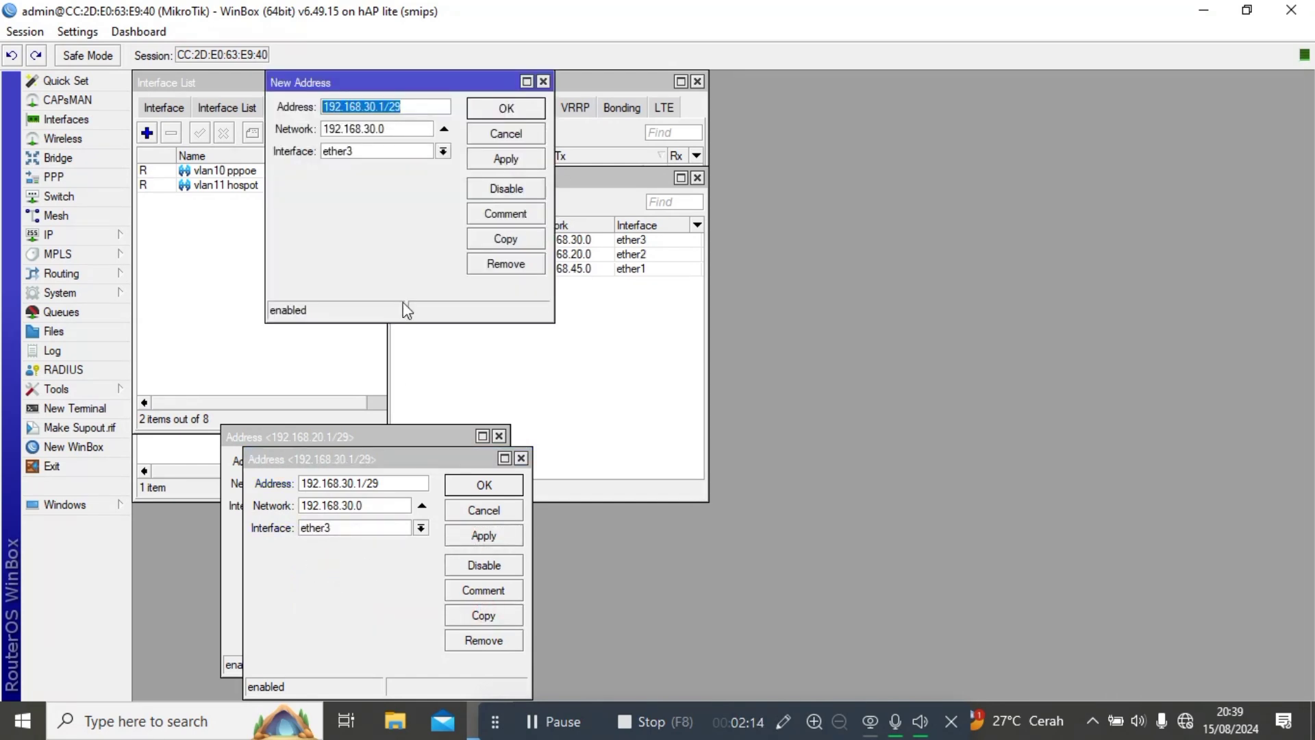
# Add the address 172.77.170.3/31 on ether4.
pyautogui.press('BackSpace')
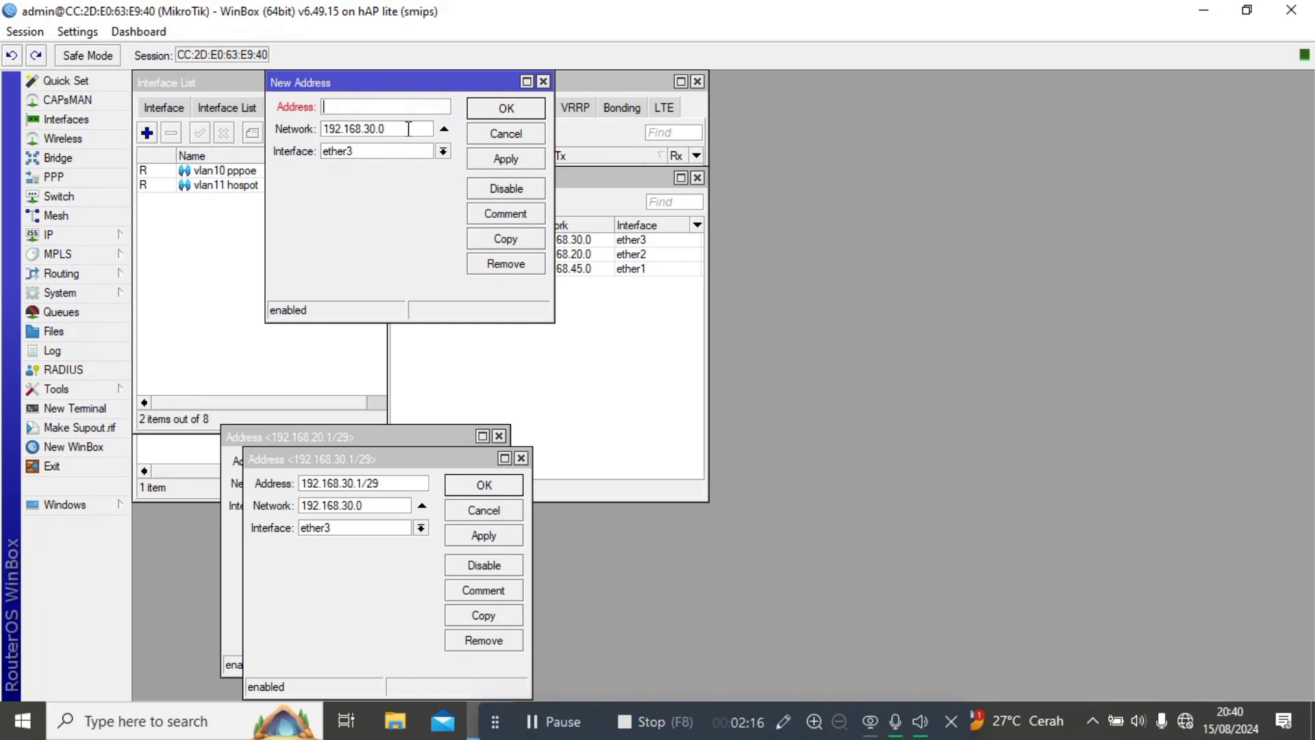
pyautogui.write('172.77.170.3/31')
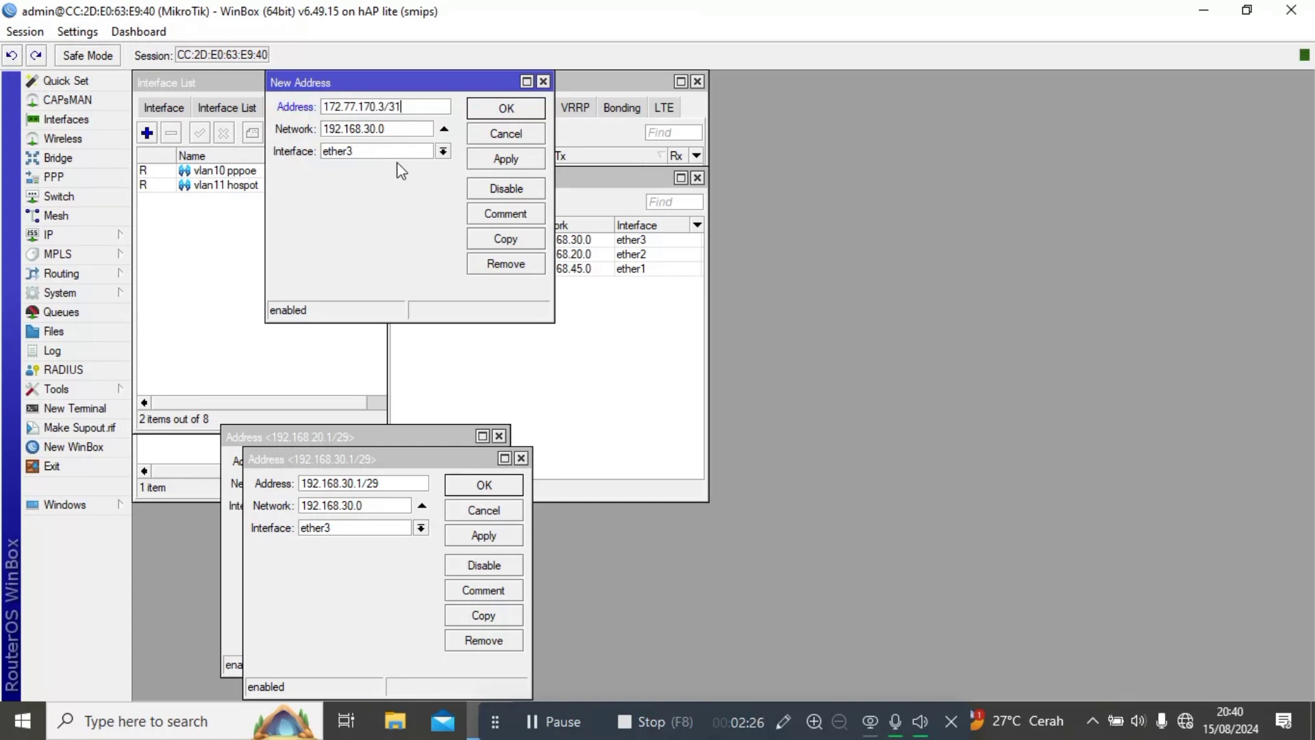
pyautogui.click(390, 151)
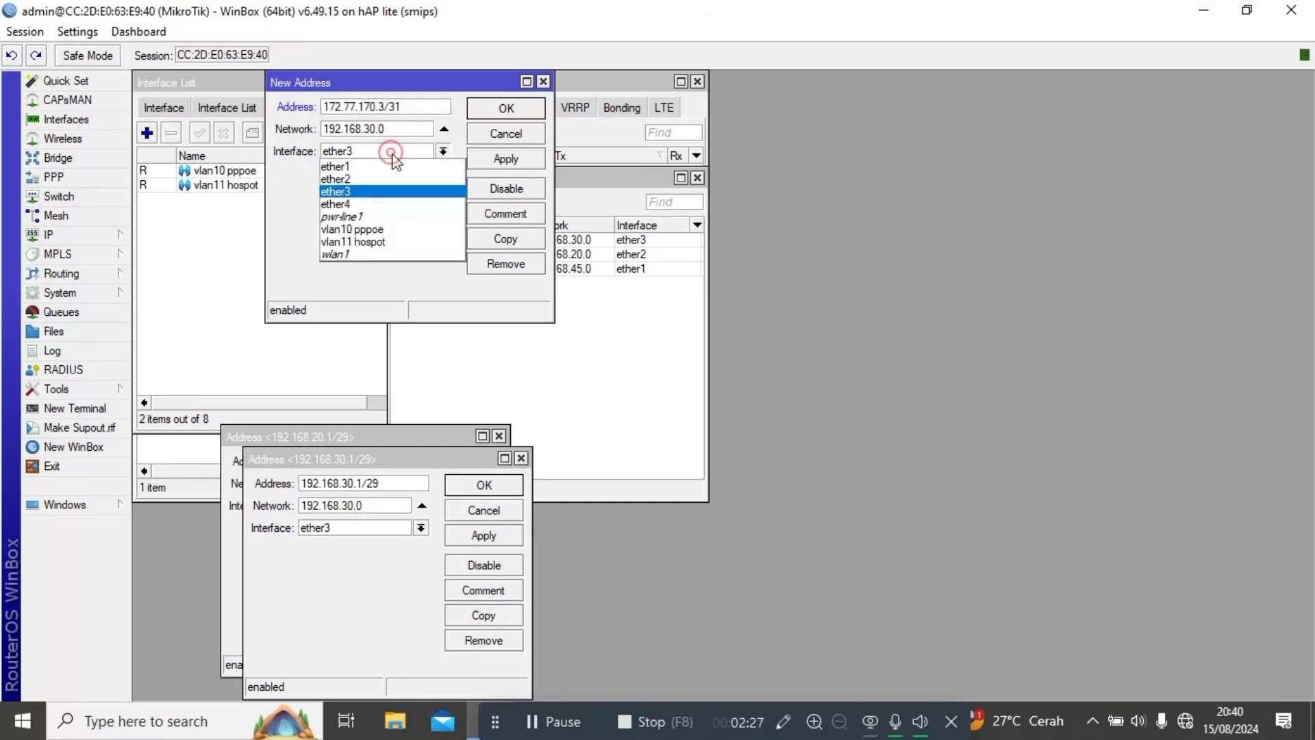
pyautogui.click(361, 206)
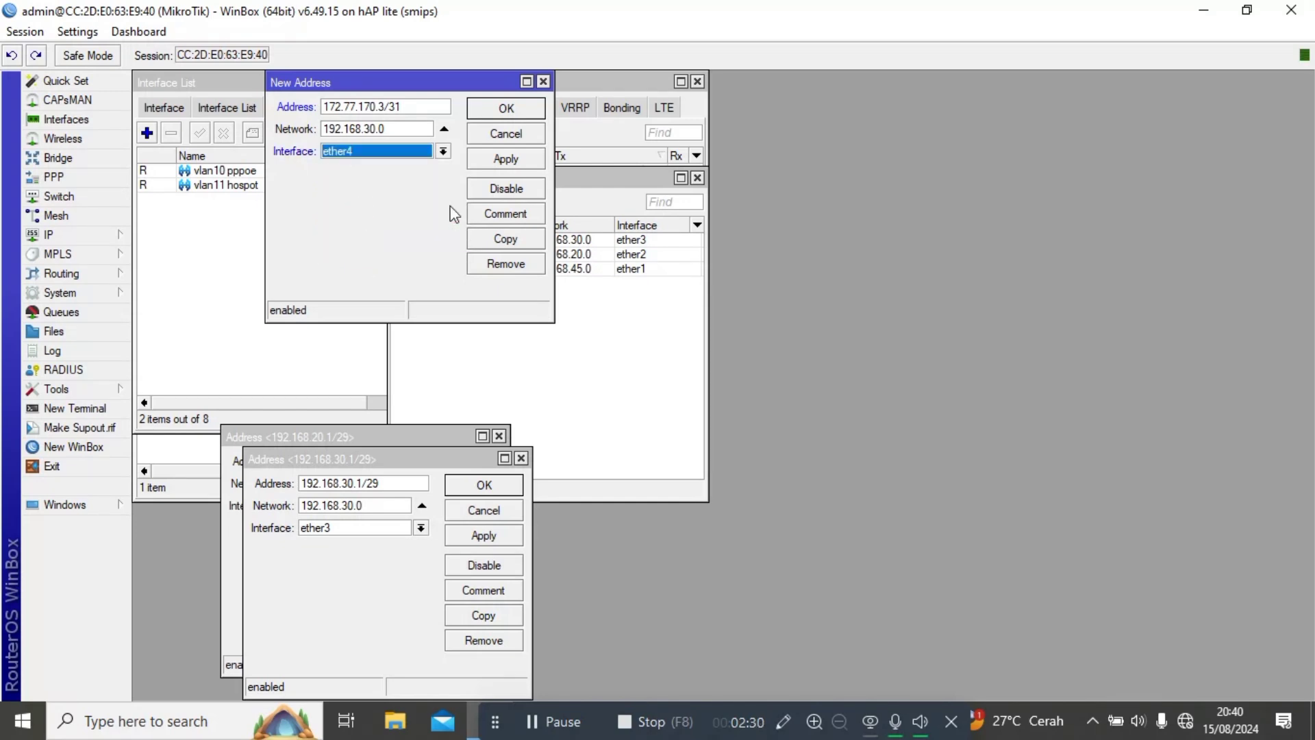
pyautogui.click(510, 165)
# Add the address 11.11.0.1/24 on vlan11 hospot.
pyautogui.click(502, 240)
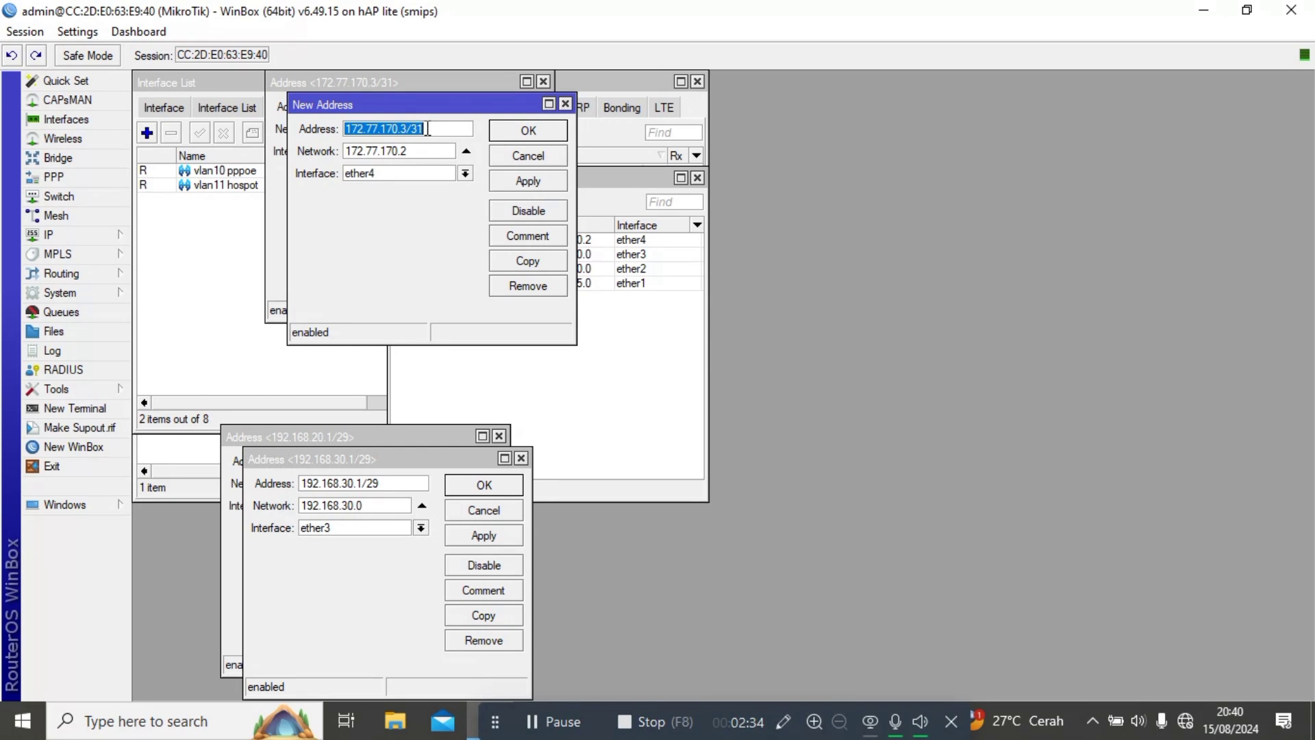
pyautogui.press('BackSpace')
pyautogui.write('11.11.0')
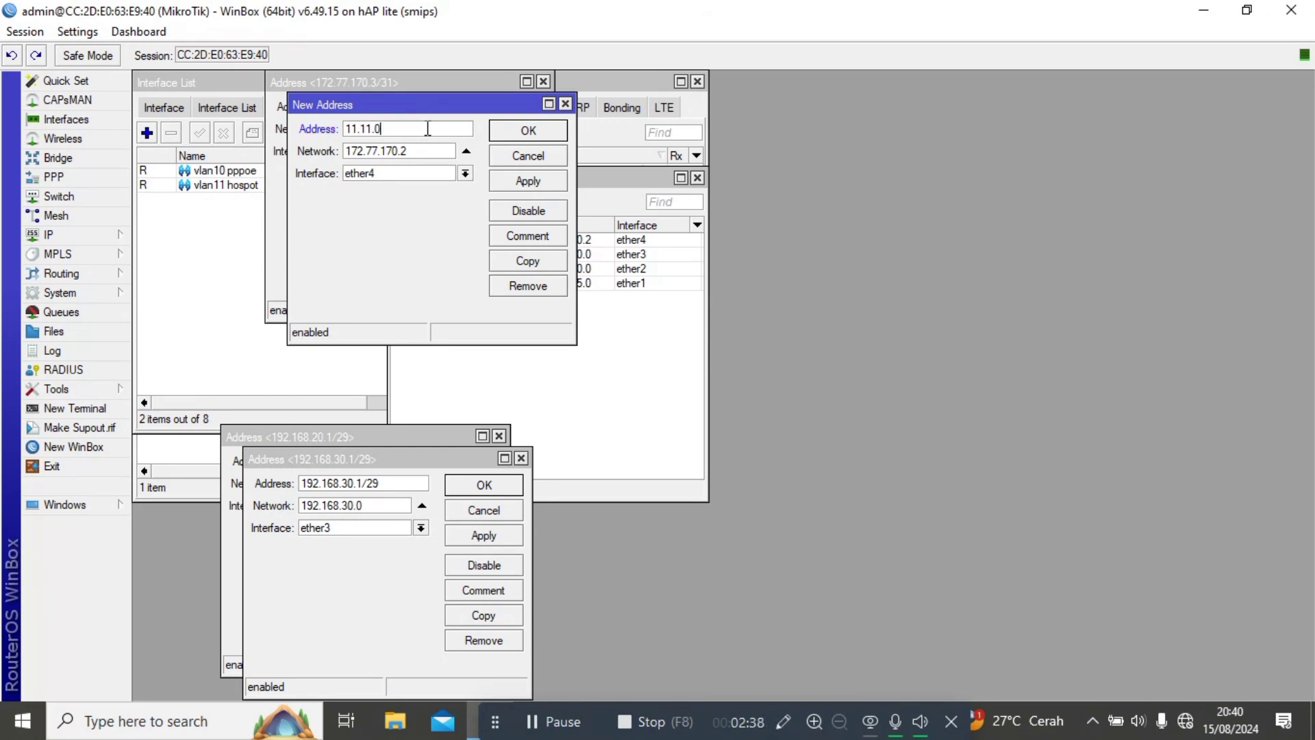
pyautogui.write('.1/24')
pyautogui.click(394, 172)
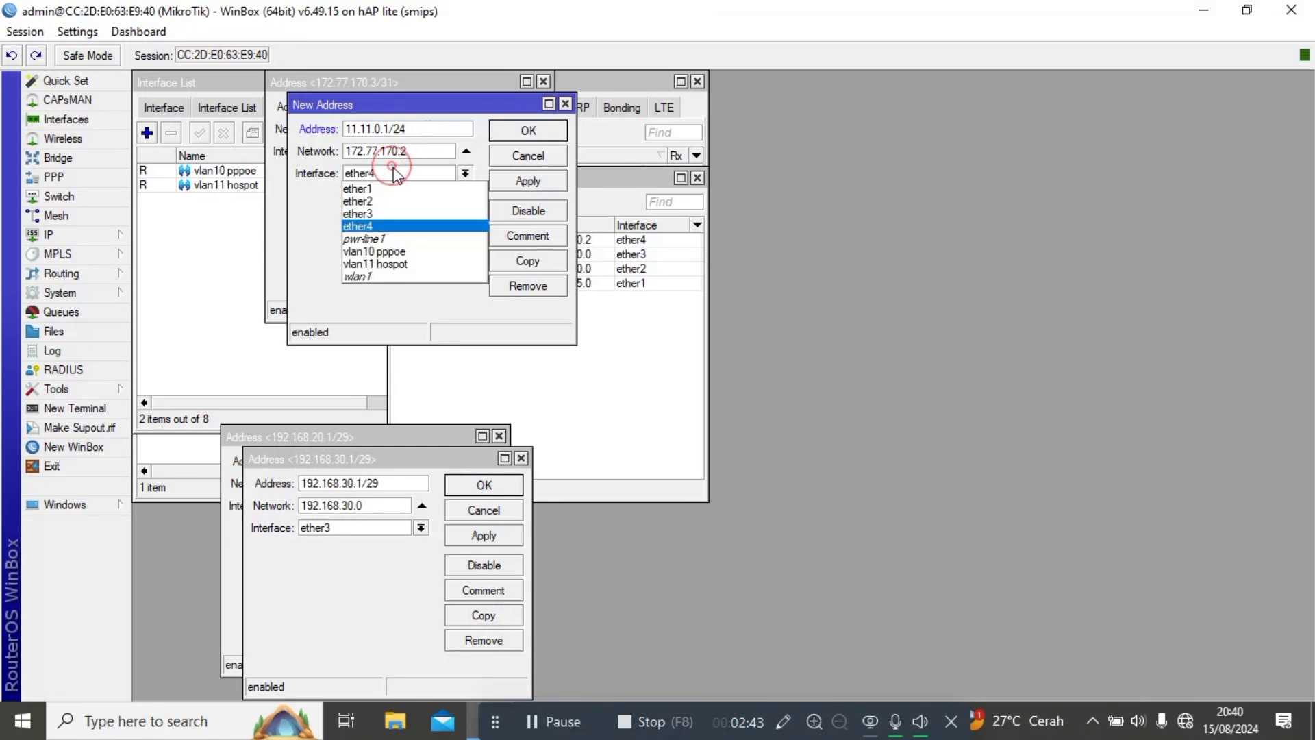
pyautogui.click(355, 265)
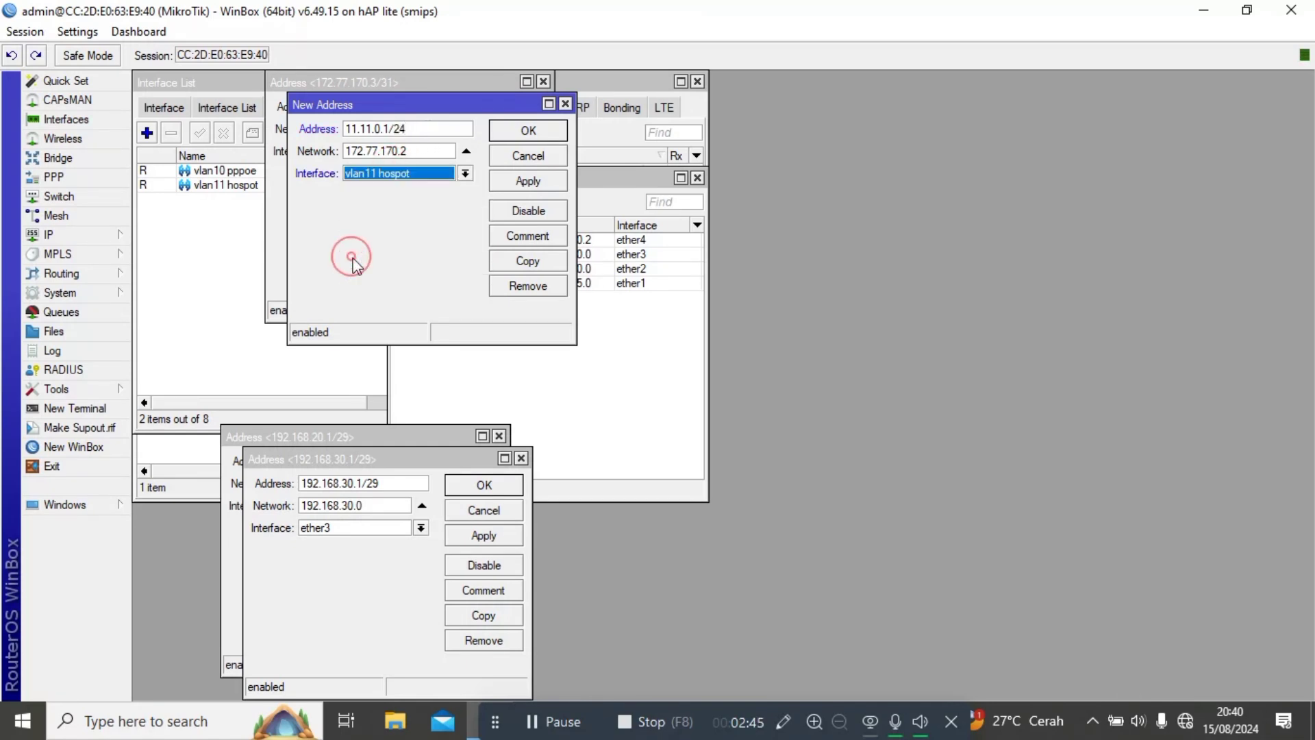
pyautogui.click(518, 183)
# Add the address 10.10.0.1/24 on vlan10 pppoe.
pyautogui.click(522, 259)
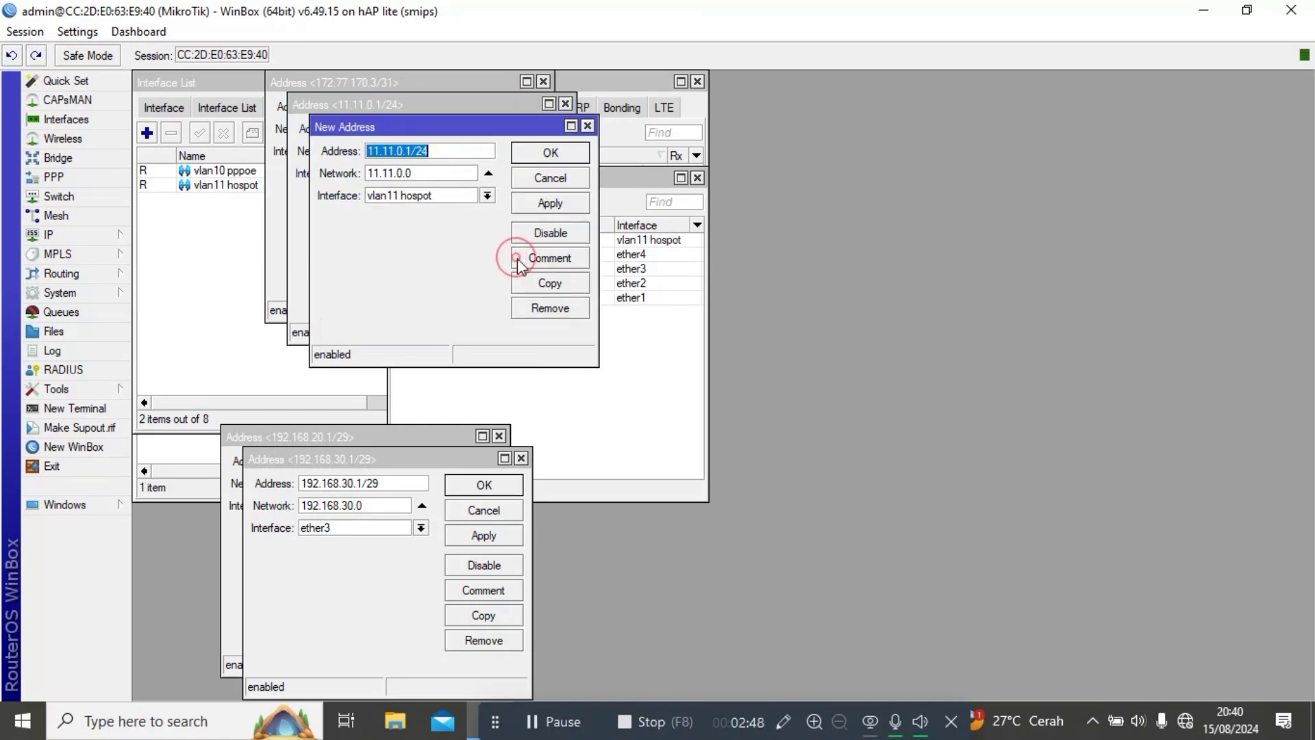
pyautogui.press('BackSpace')
pyautogui.write('10.10.0')
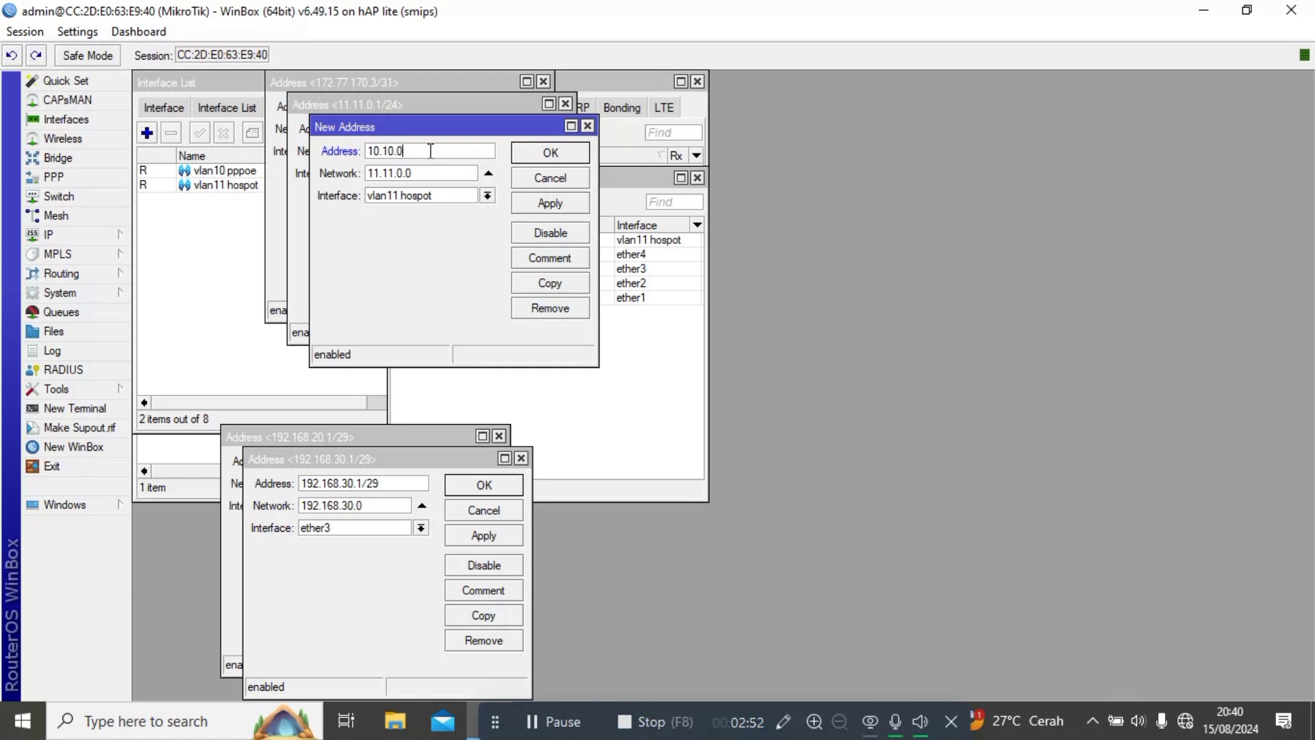
pyautogui.write('.1/24')
pyautogui.click(406, 197)
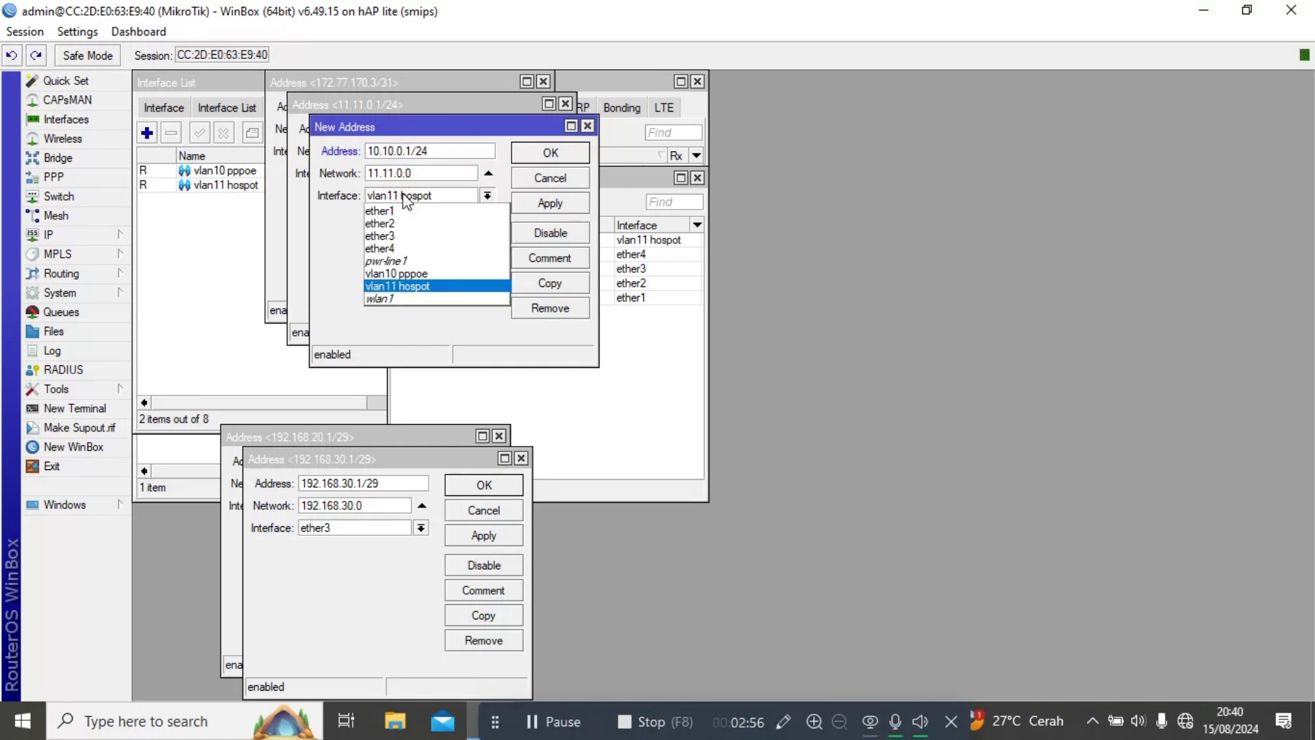
pyautogui.click(399, 275)
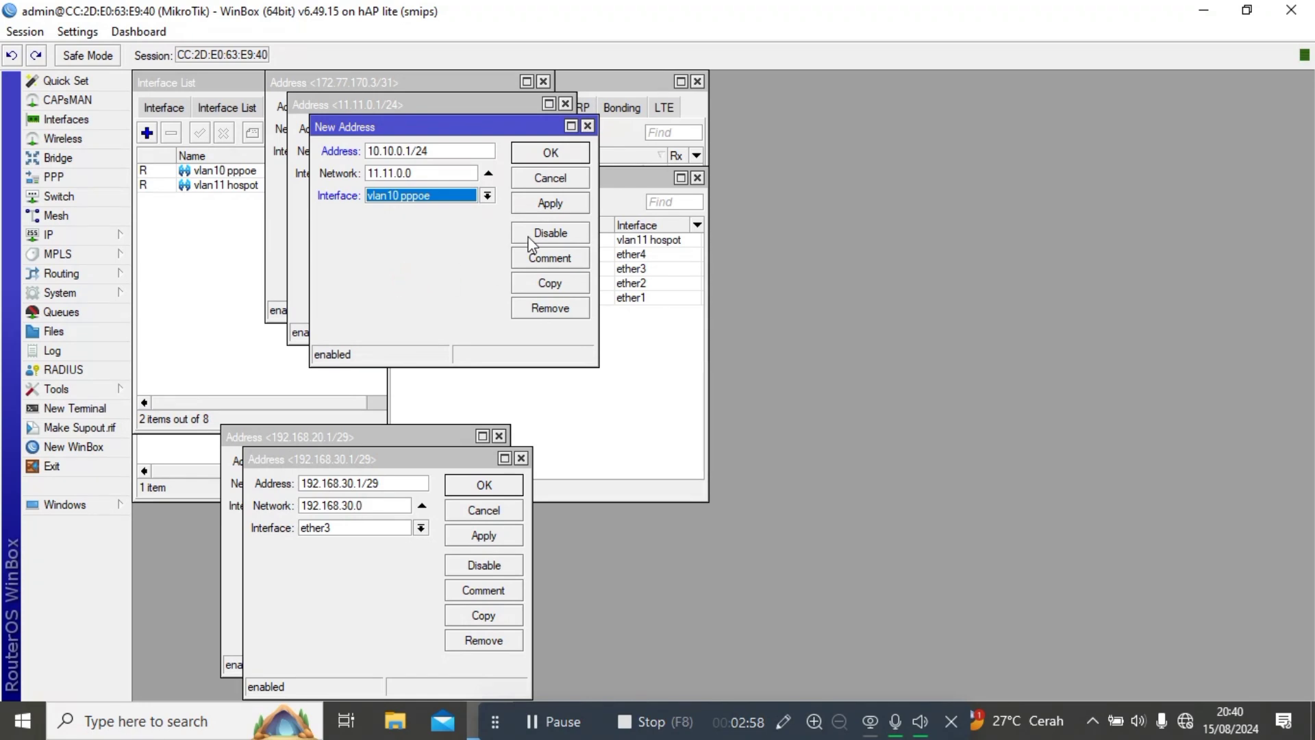
pyautogui.click(555, 203)
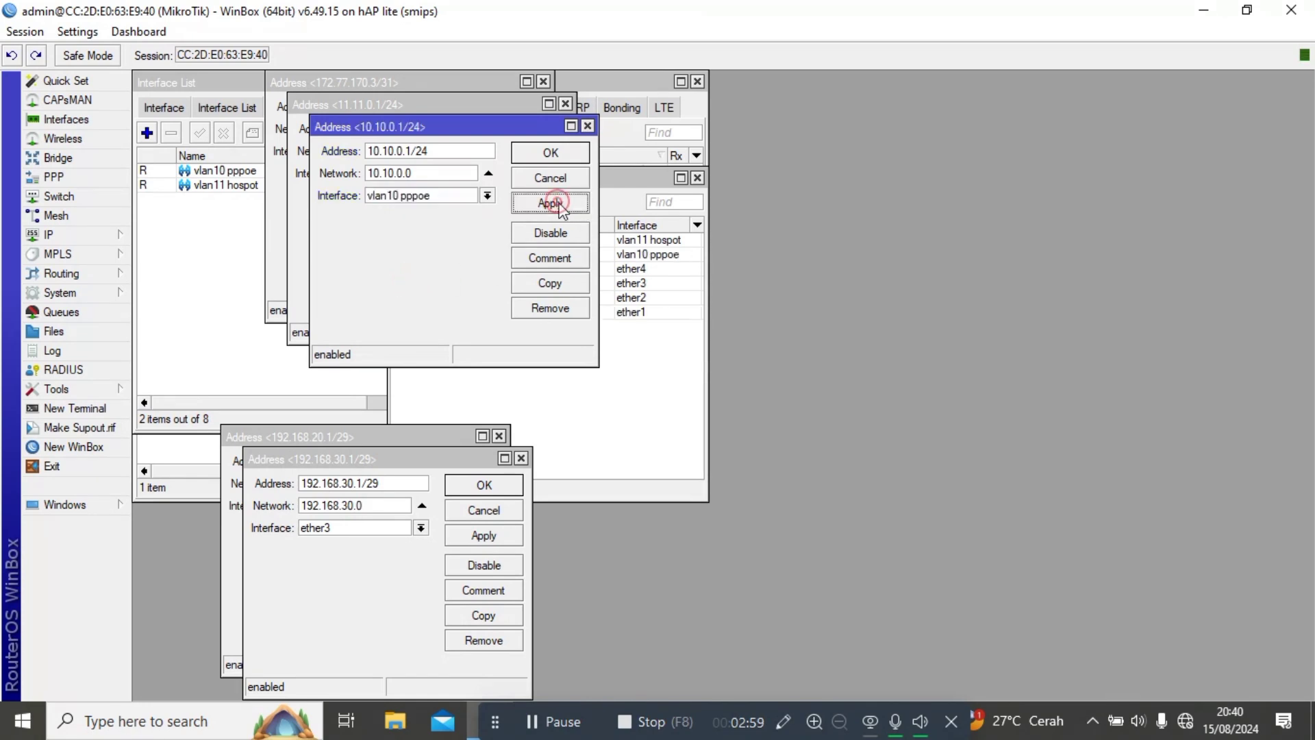
# Add the address 55.55.0.1/24 on ether4.
pyautogui.click(549, 283)
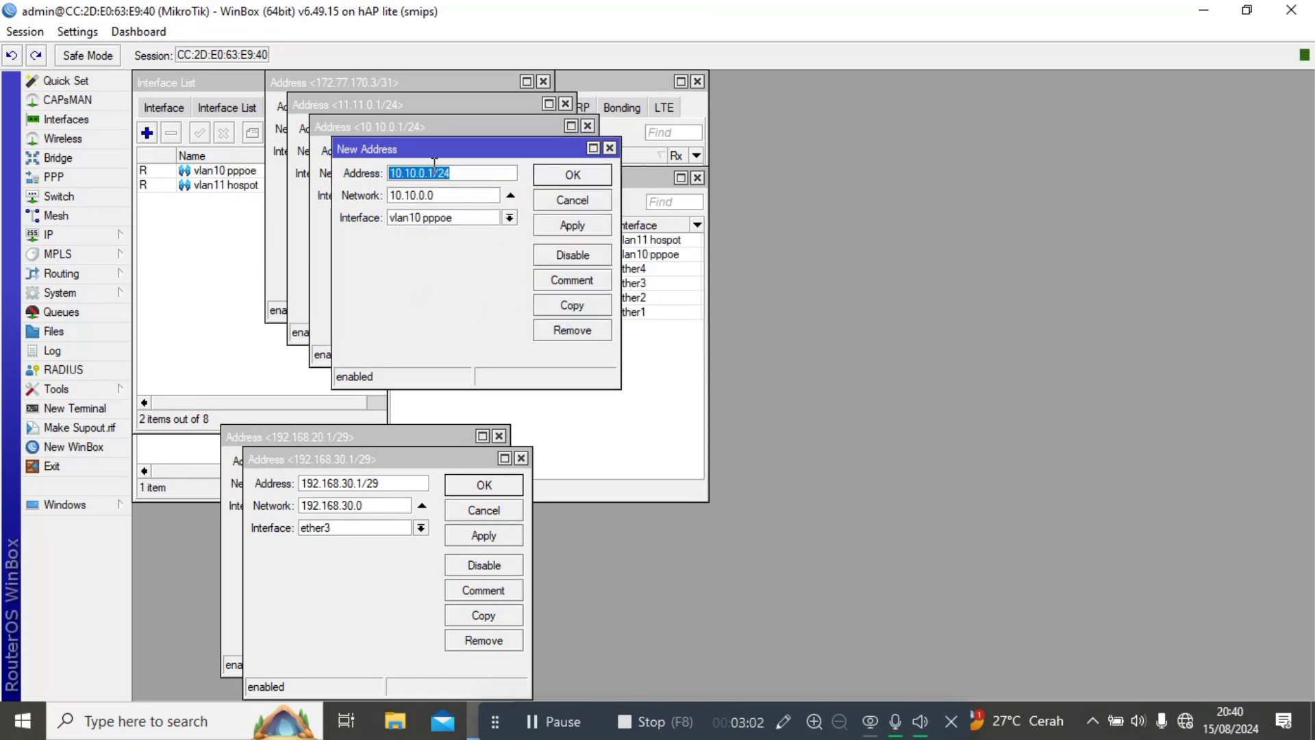
pyautogui.press('BackSpace')
pyautogui.write('55.55.0.1/2')
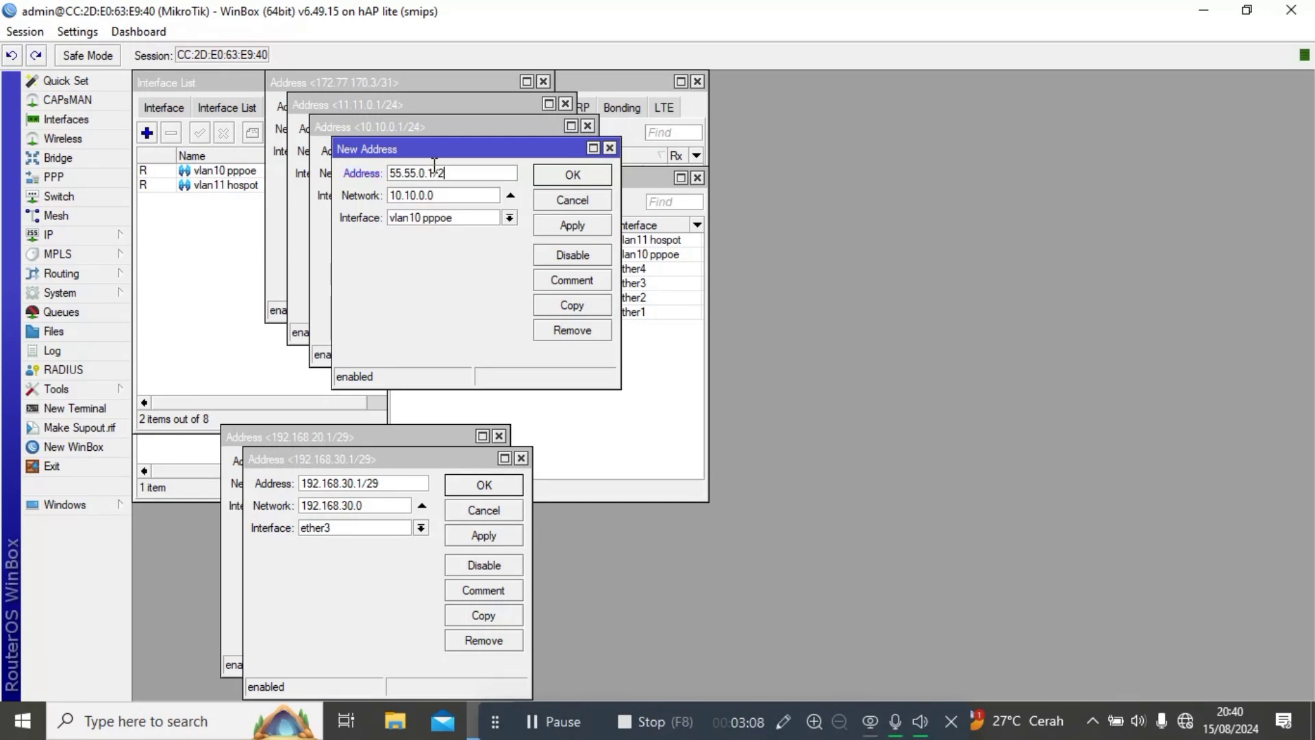
pyautogui.click(432, 218)
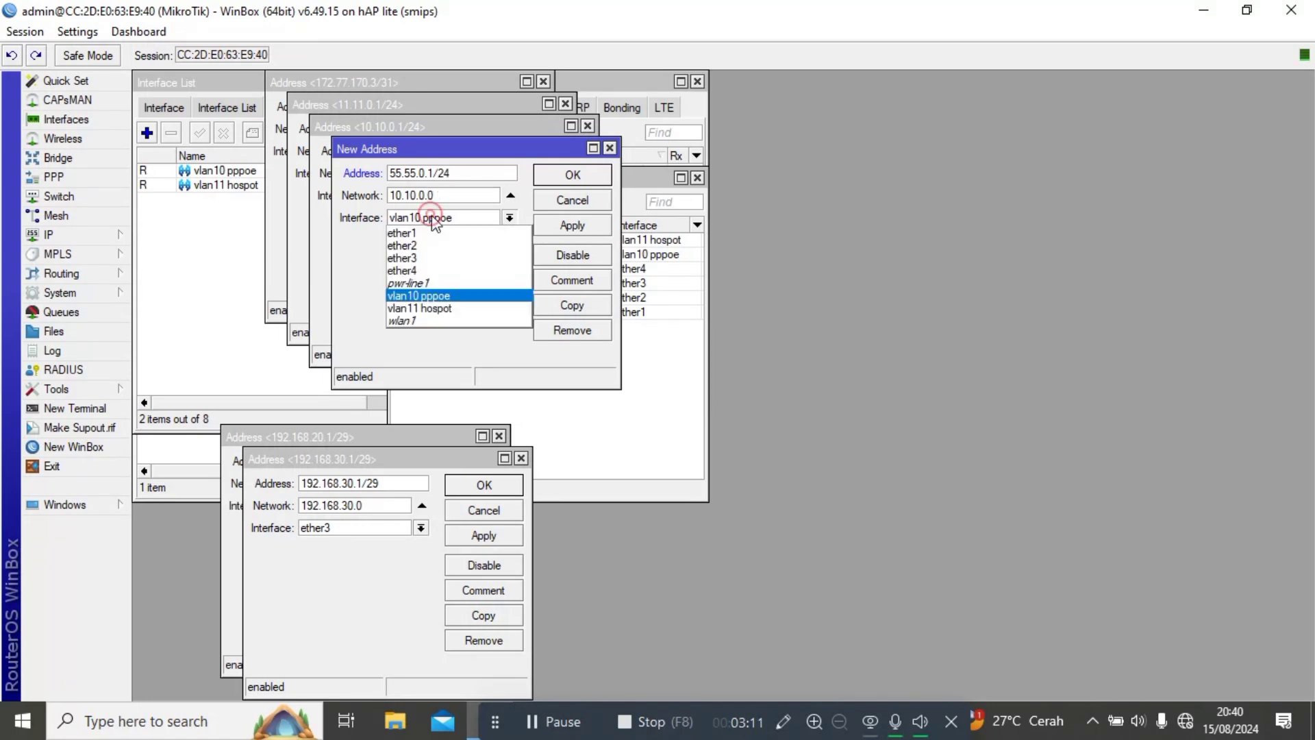
pyautogui.click(430, 270)
pyautogui.click(562, 226)
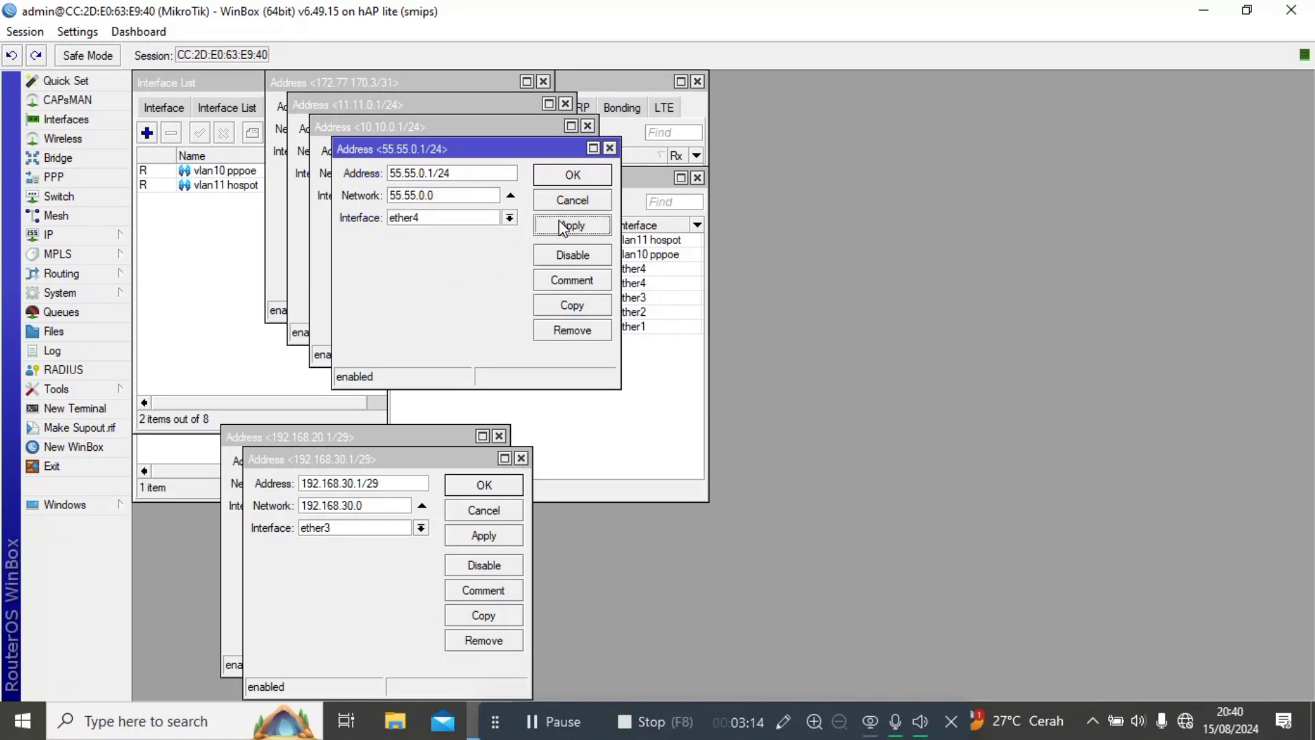
# Close all the open address editors, leaving seven addresses listed.
pyautogui.press('Escape')
pyautogui.press('Escape')
pyautogui.press('Escape')
pyautogui.press('Escape')
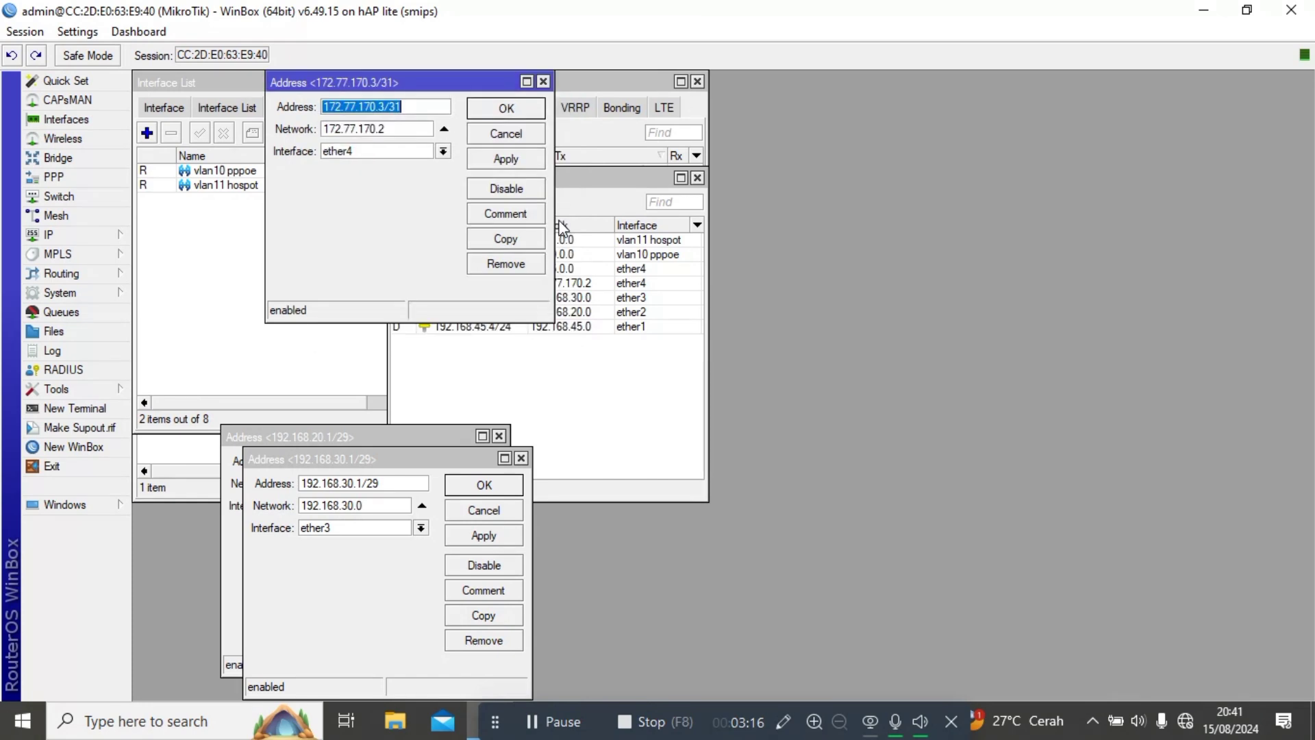
pyautogui.press('Escape')
pyautogui.press('Escape')
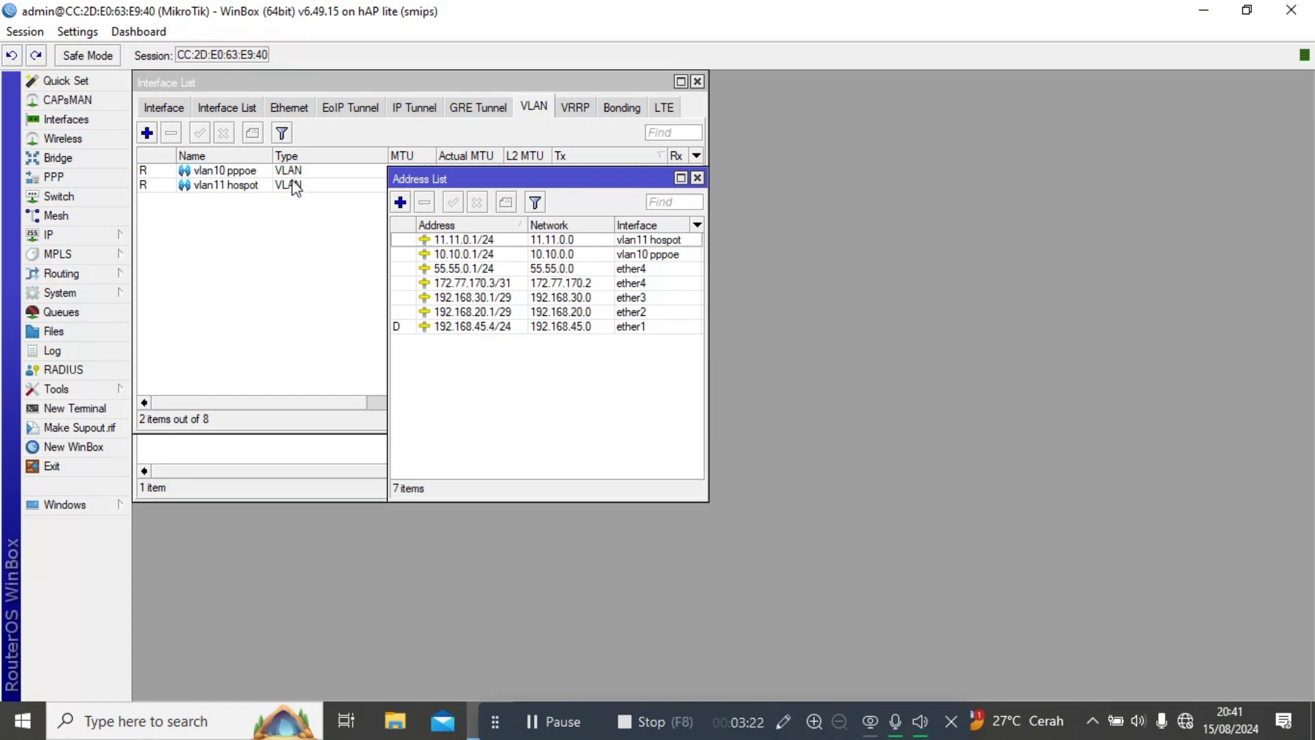
pyautogui.click(52, 235)
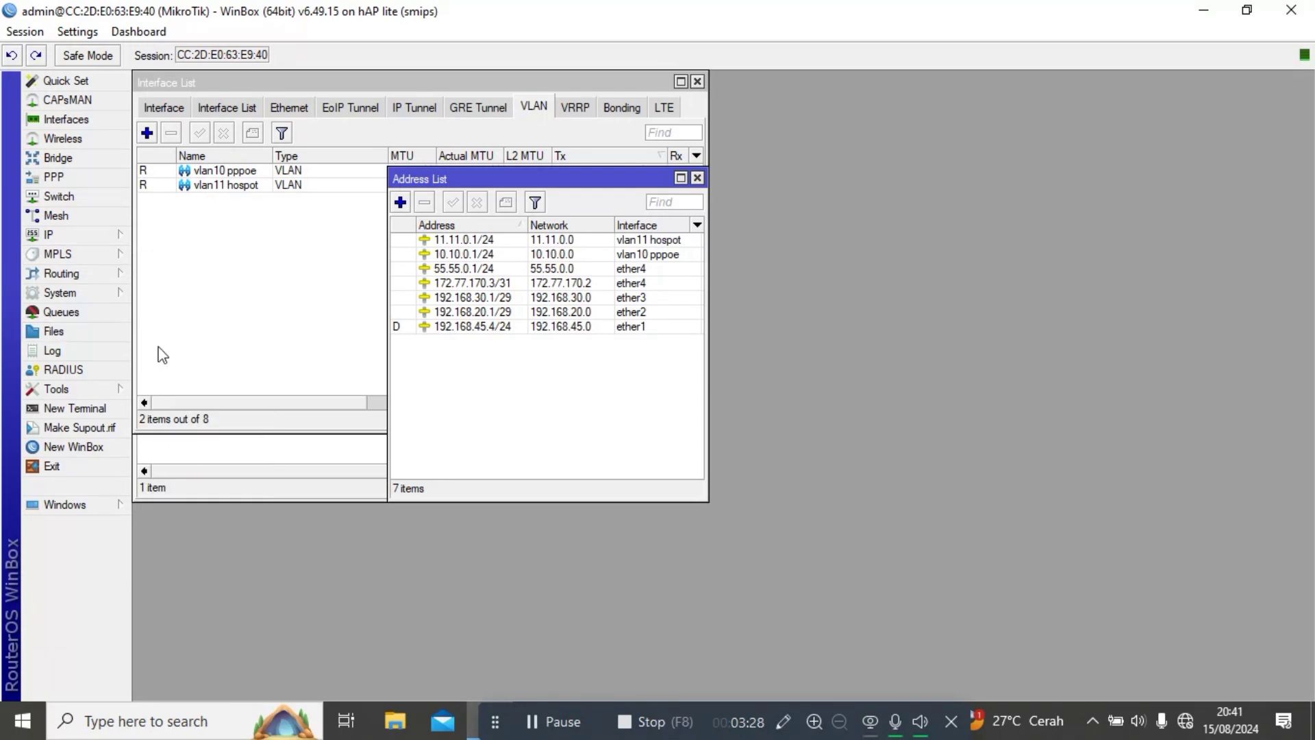
pyautogui.click(63, 235)
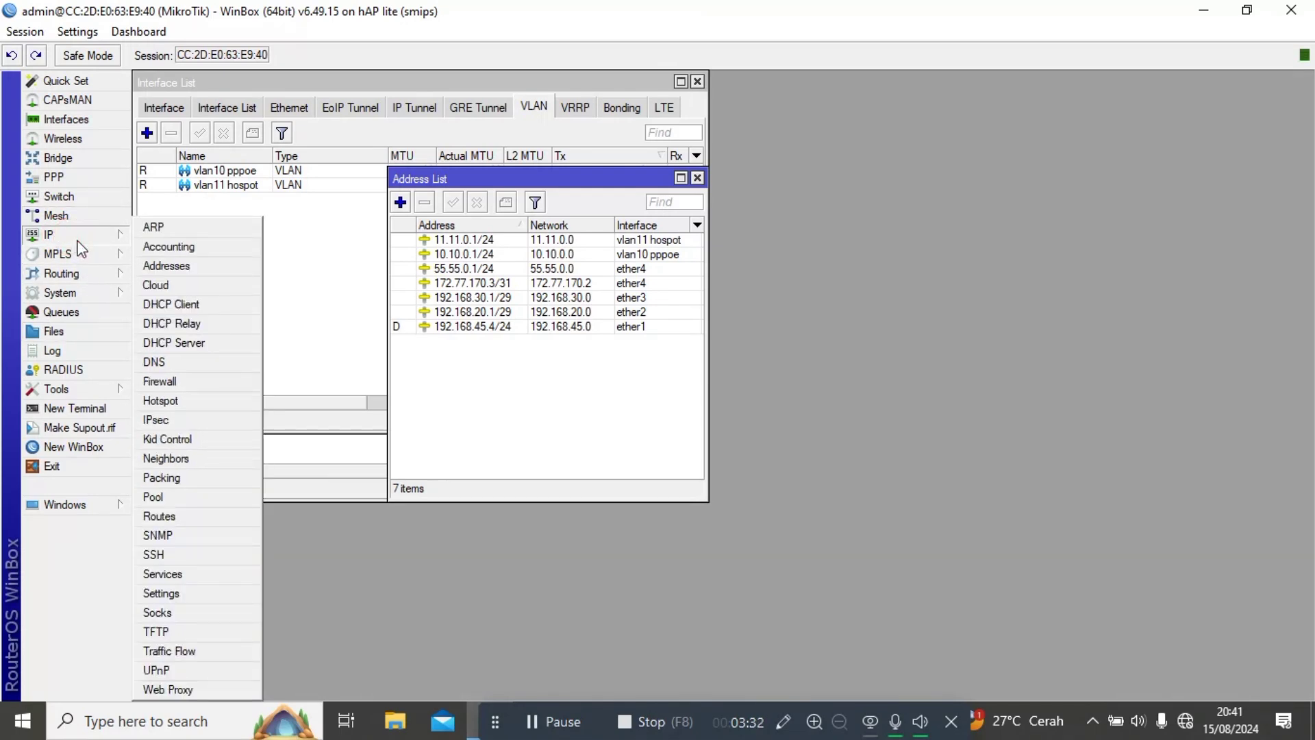
# Run DHCP Setup on ether2 with default settings, creating dhcp1 with dhcp_pool0.
pyautogui.click(185, 349)
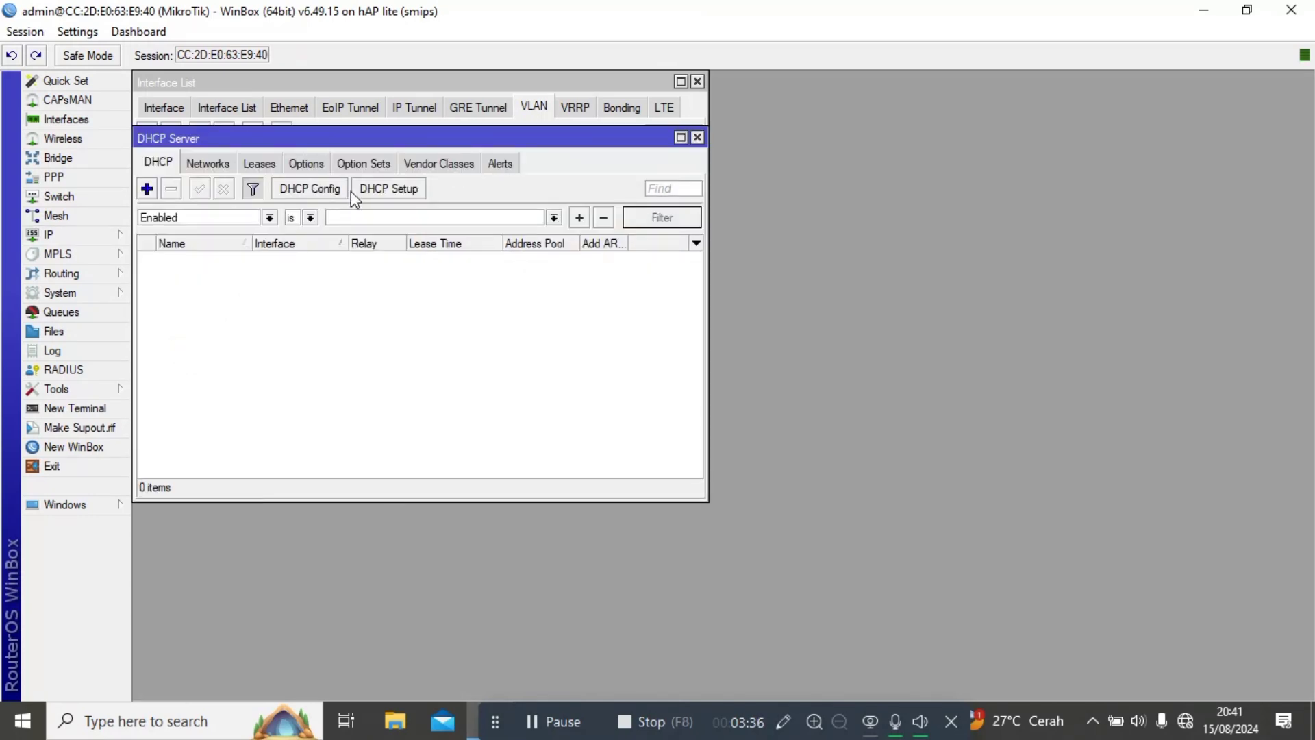
pyautogui.click(388, 189)
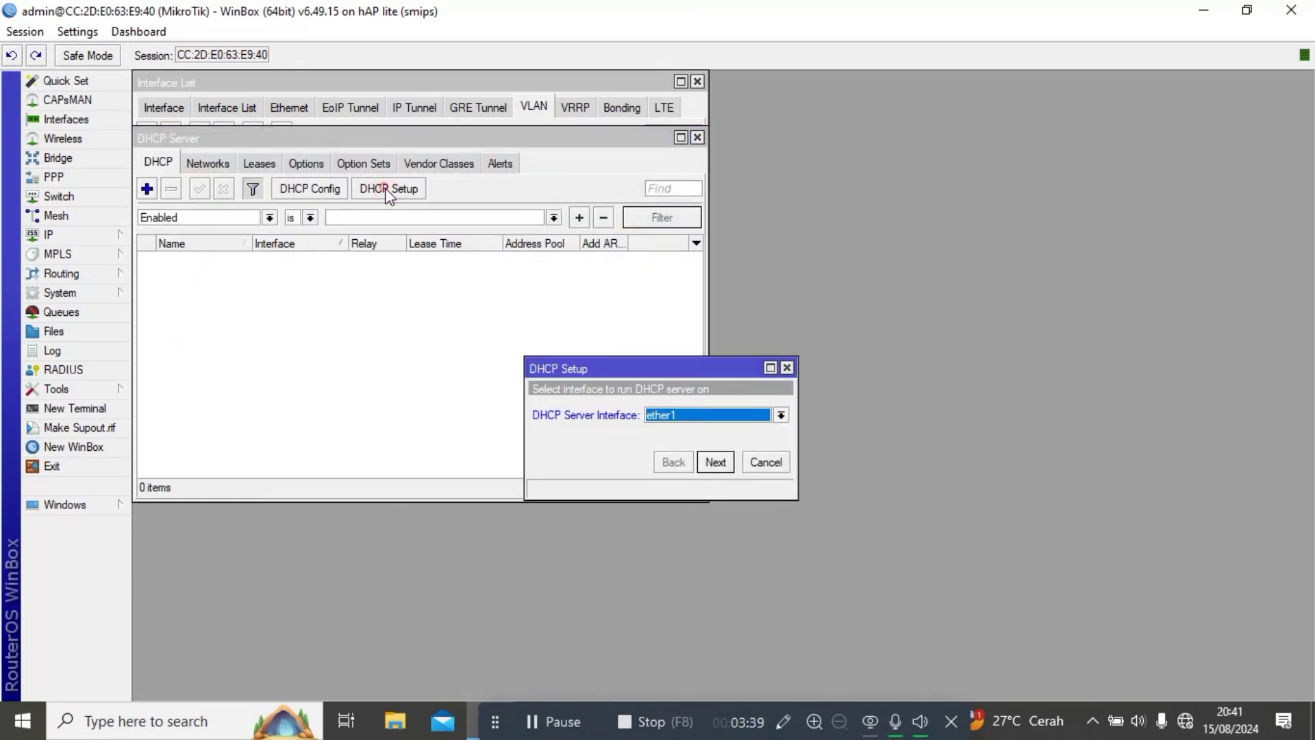
pyautogui.click(659, 415)
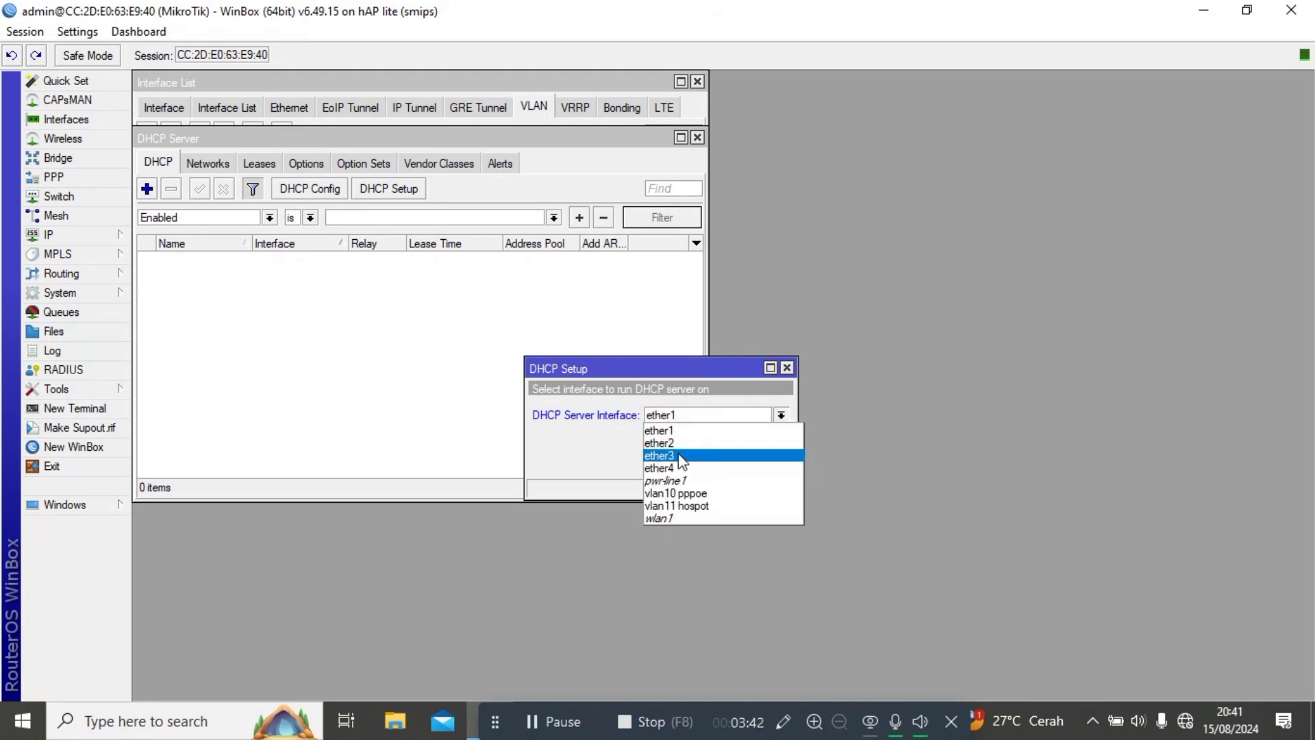
pyautogui.click(675, 444)
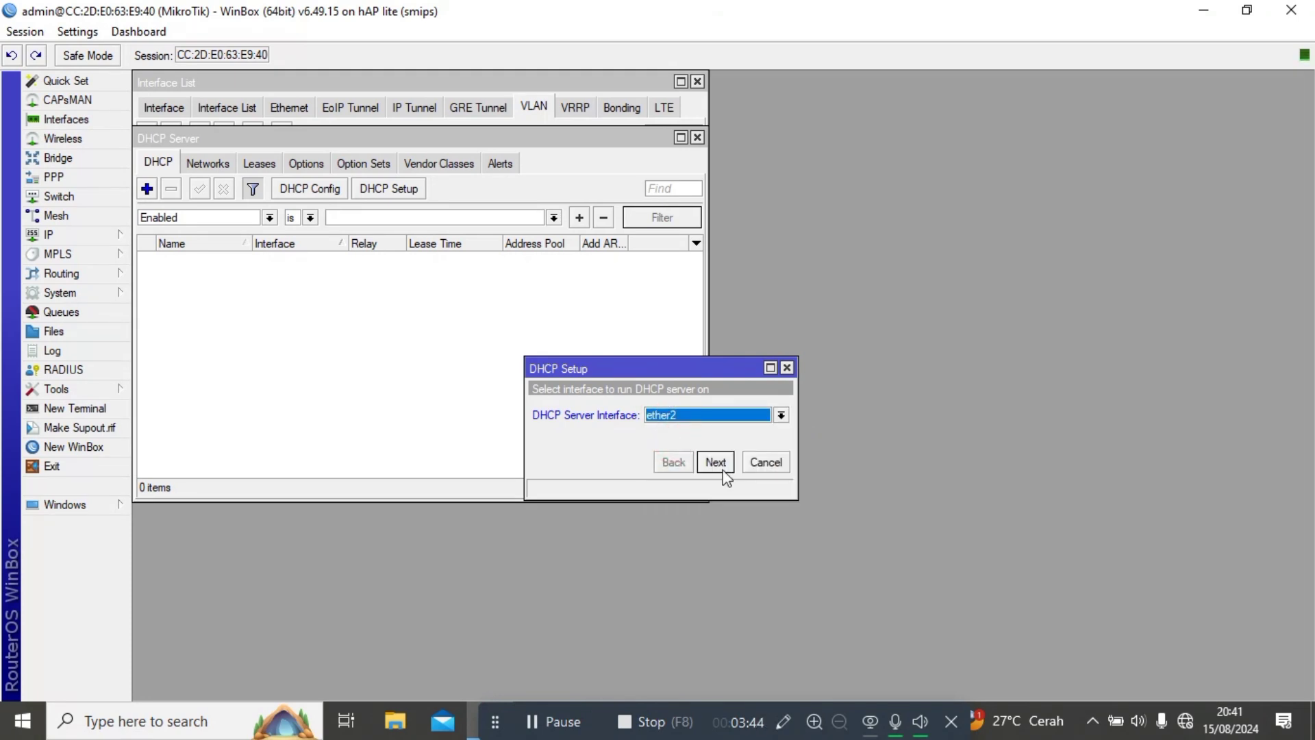
pyautogui.click(716, 463)
pyautogui.click(716, 463)
pyautogui.click(723, 470)
pyautogui.click(722, 470)
pyautogui.click(716, 463)
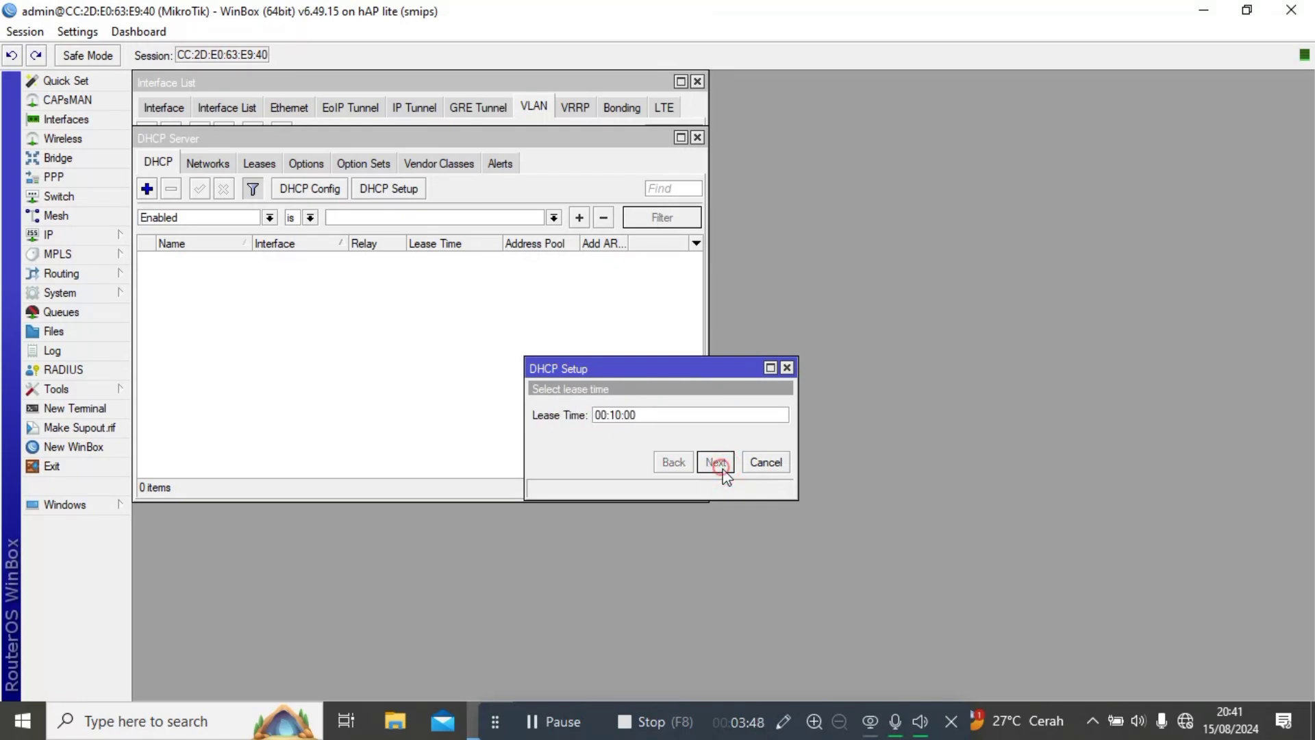
pyautogui.click(725, 379)
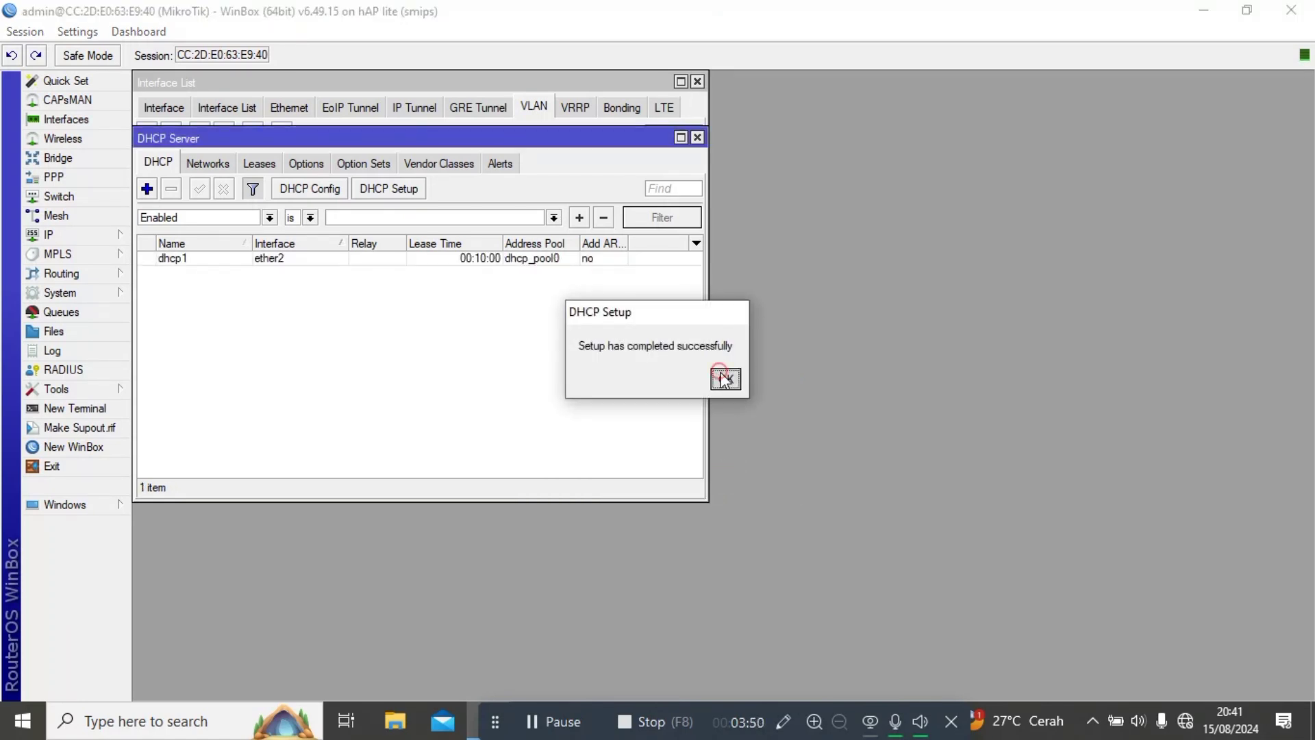
# Run DHCP Setup again on ether3 with defaults, creating dhcp2 with dhcp_pool1.
pyautogui.click(386, 191)
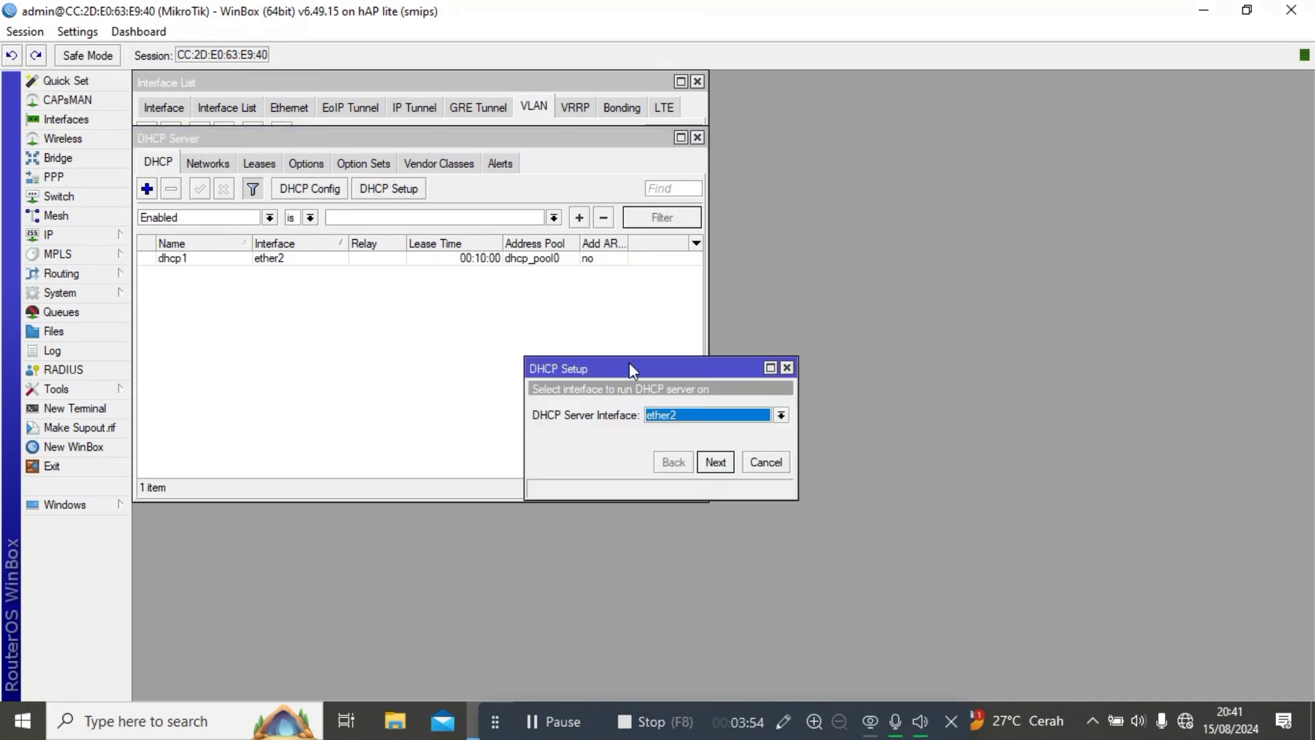
pyautogui.click(696, 419)
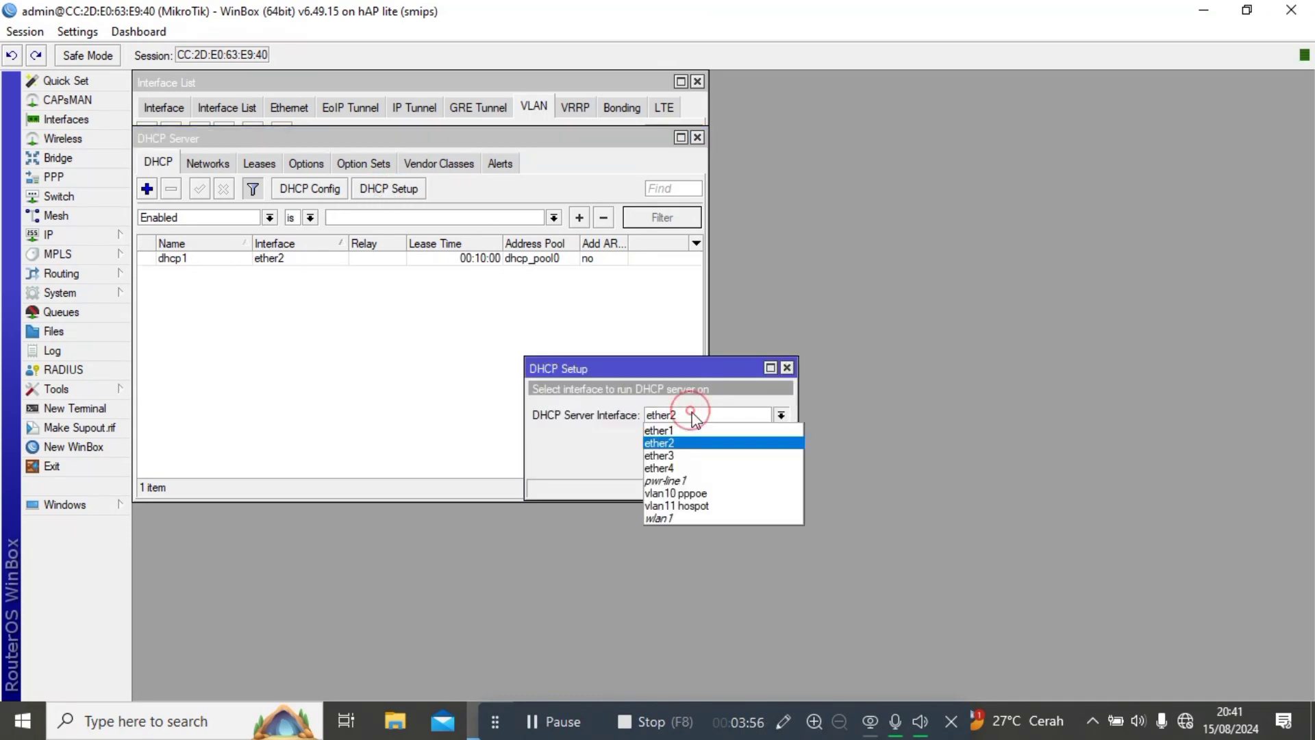
pyautogui.click(682, 455)
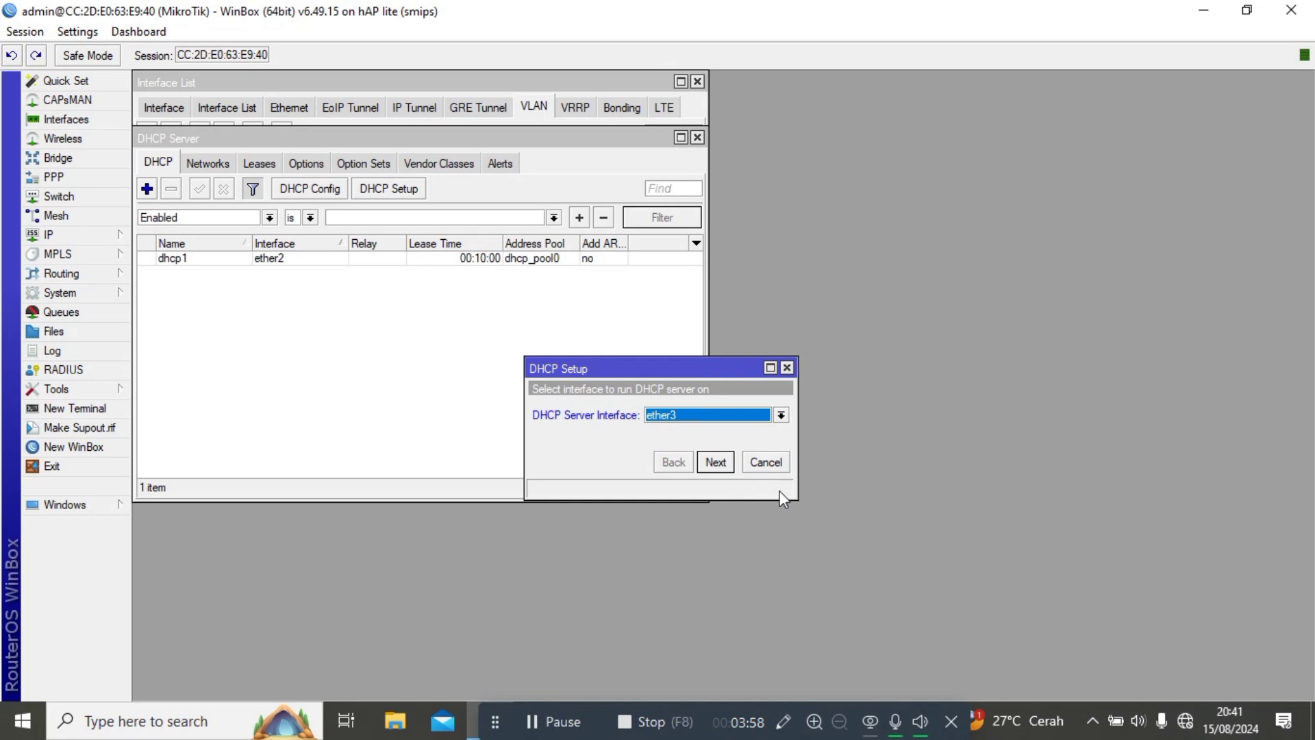
pyautogui.click(724, 471)
pyautogui.click(716, 463)
pyautogui.click(716, 464)
pyautogui.click(716, 463)
pyautogui.click(716, 464)
pyautogui.click(716, 463)
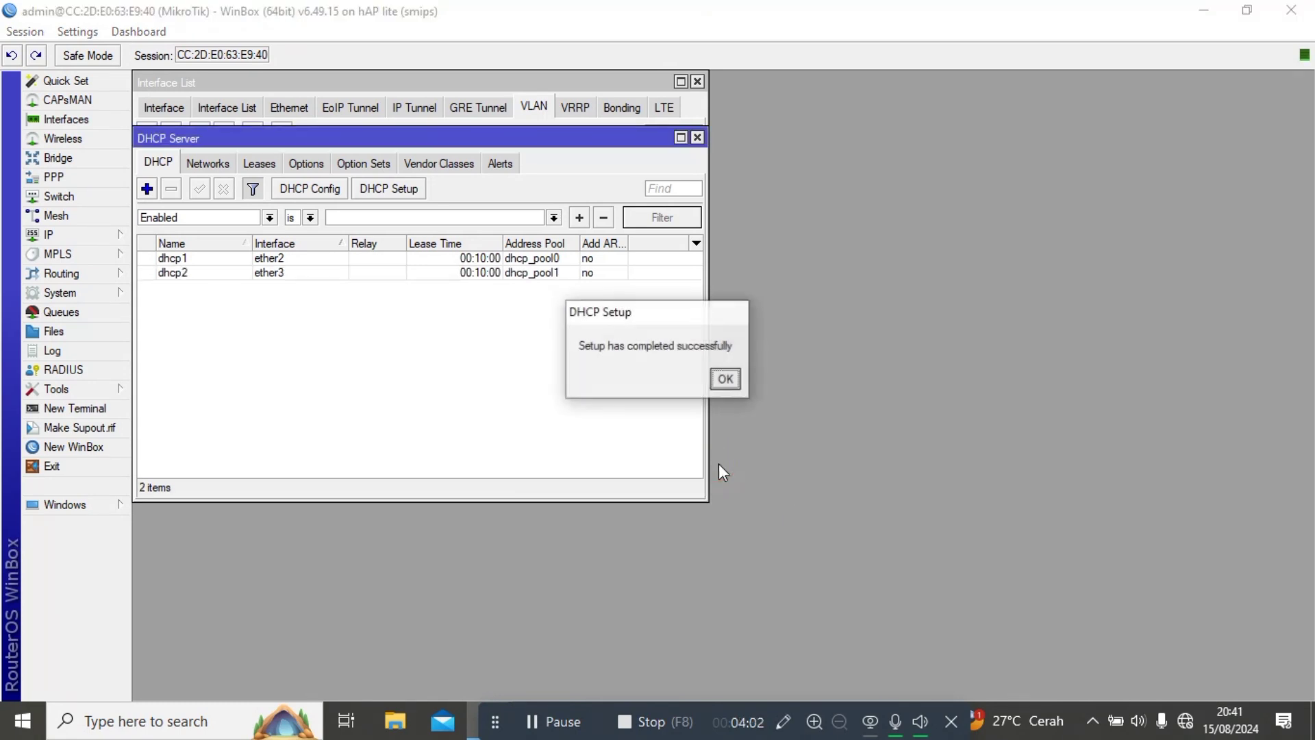
pyautogui.click(725, 381)
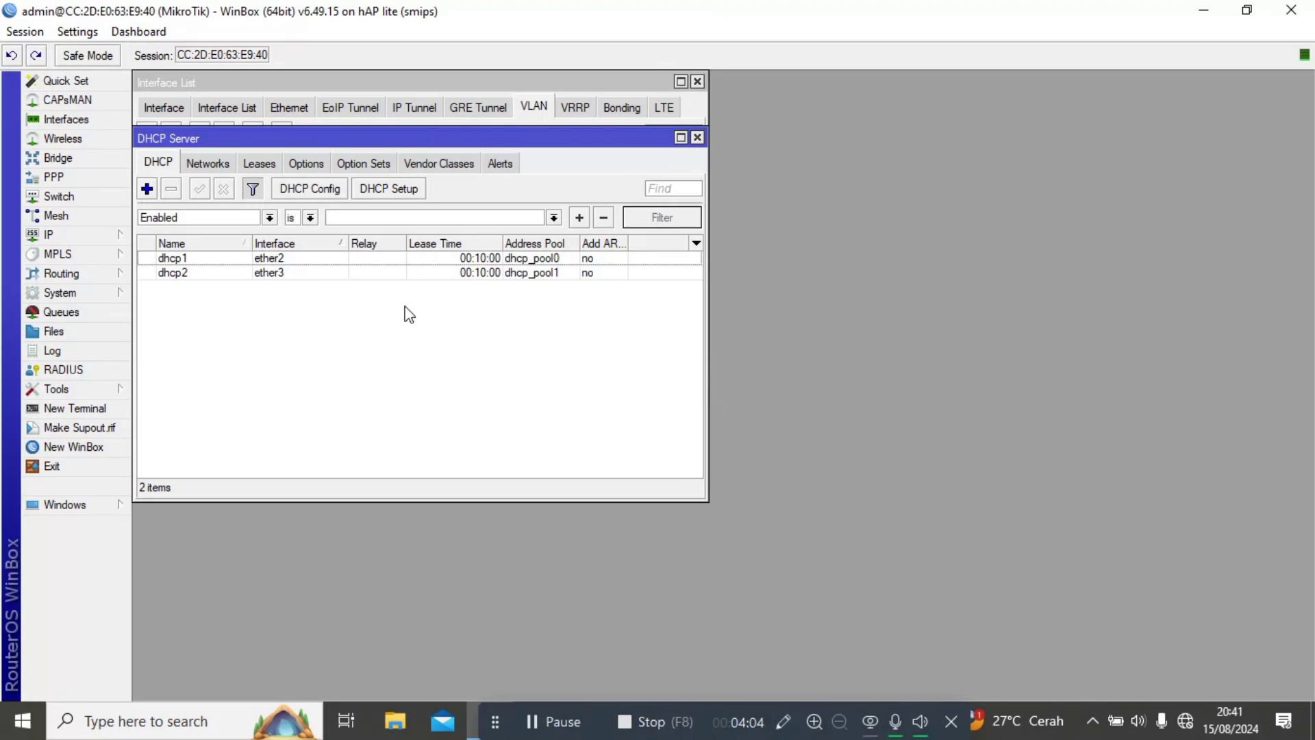
pyautogui.click(104, 235)
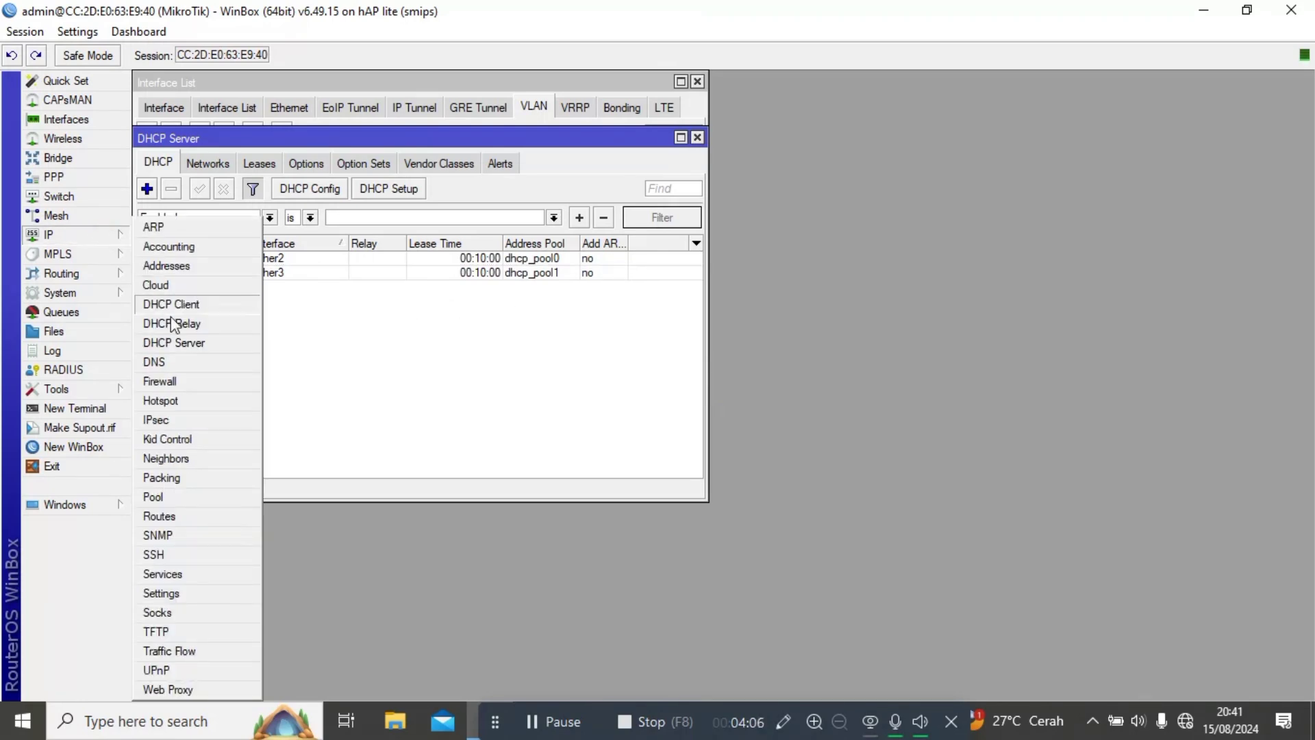
# Start Hotspot Setup on vlan11 hospot, accepting default address, pool and certificate, and skipping SMTP.
pyautogui.click(161, 401)
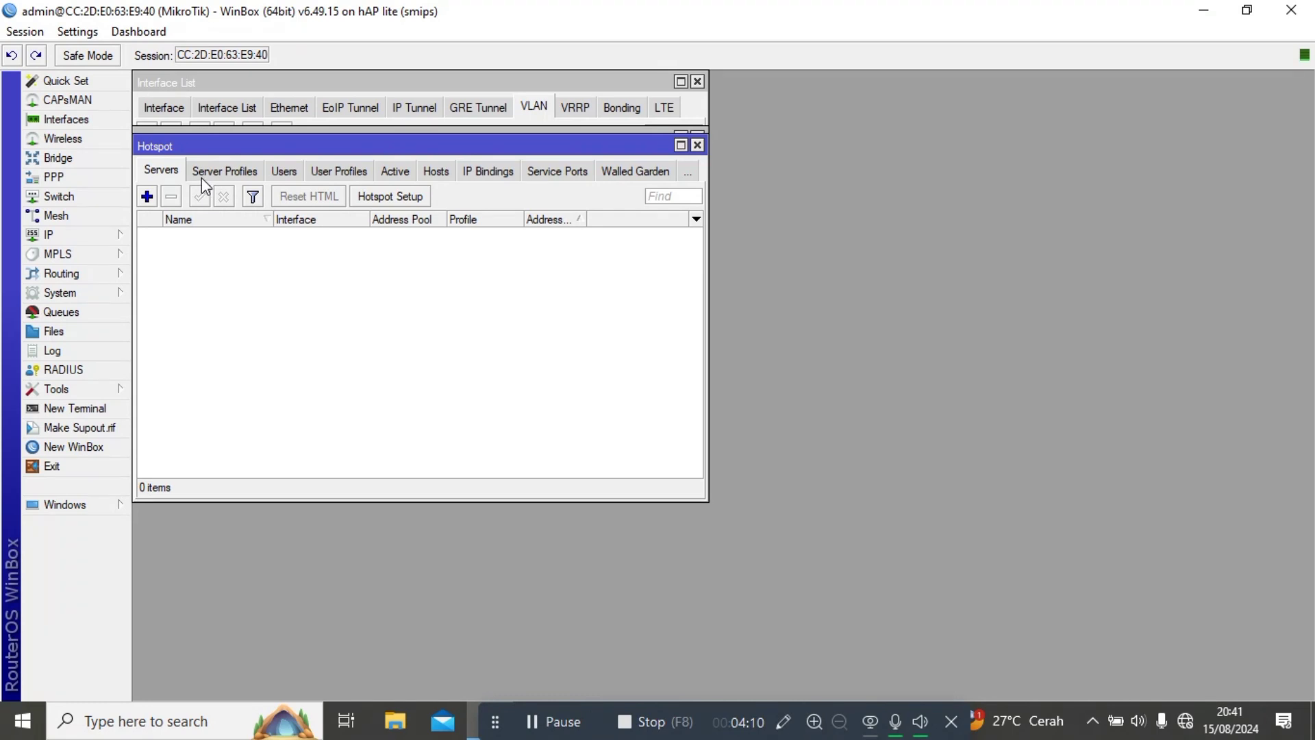
pyautogui.click(404, 197)
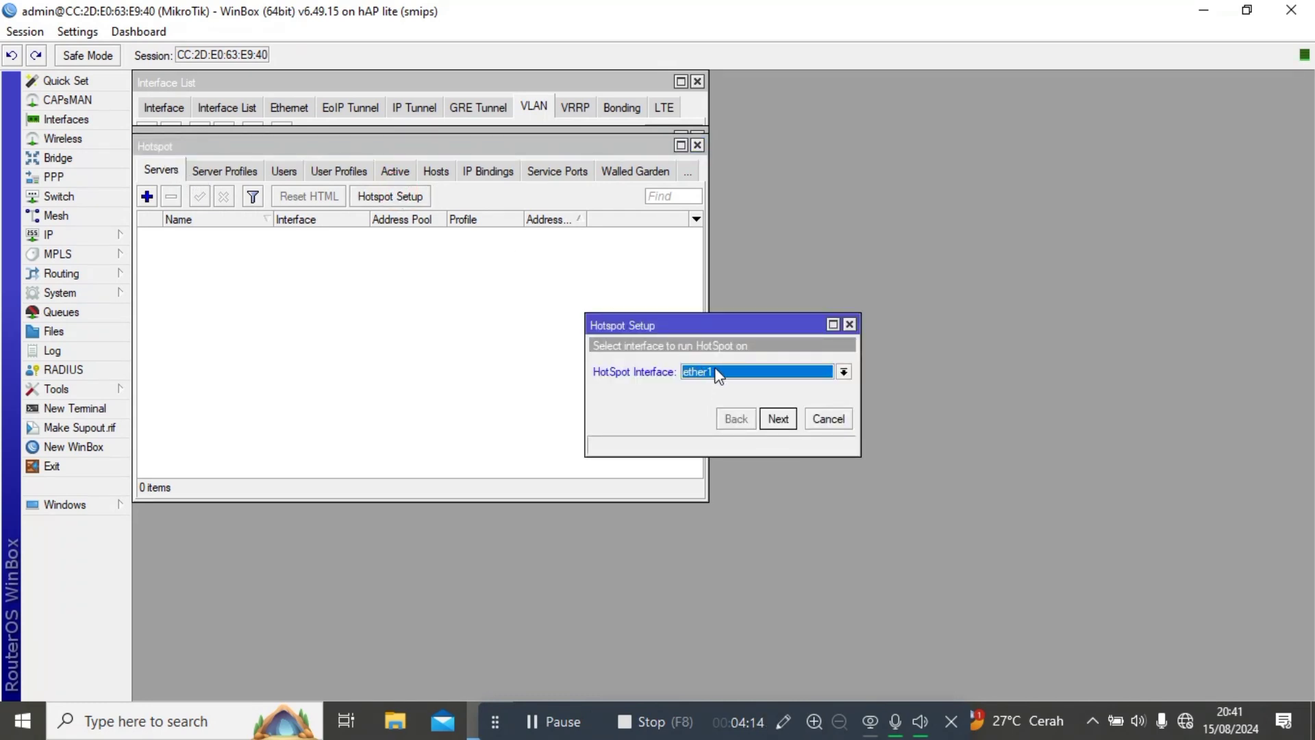
pyautogui.click(716, 372)
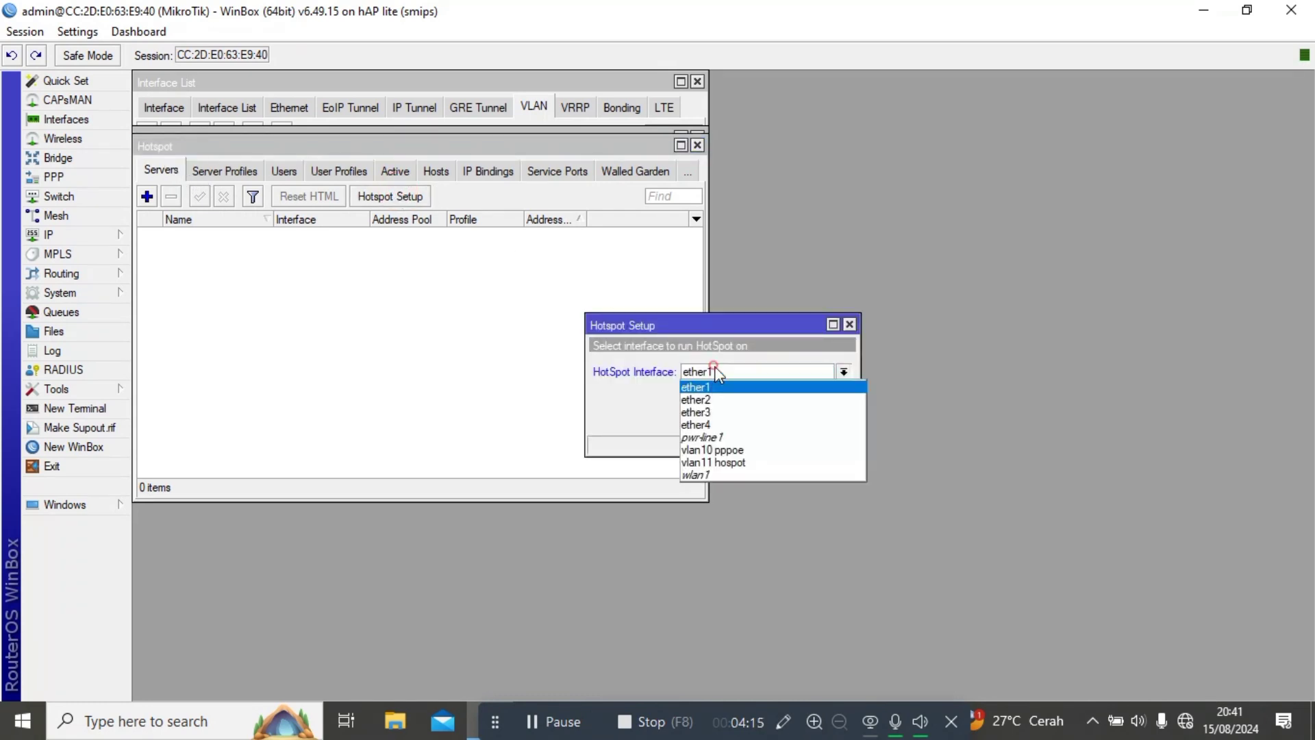
pyautogui.click(714, 462)
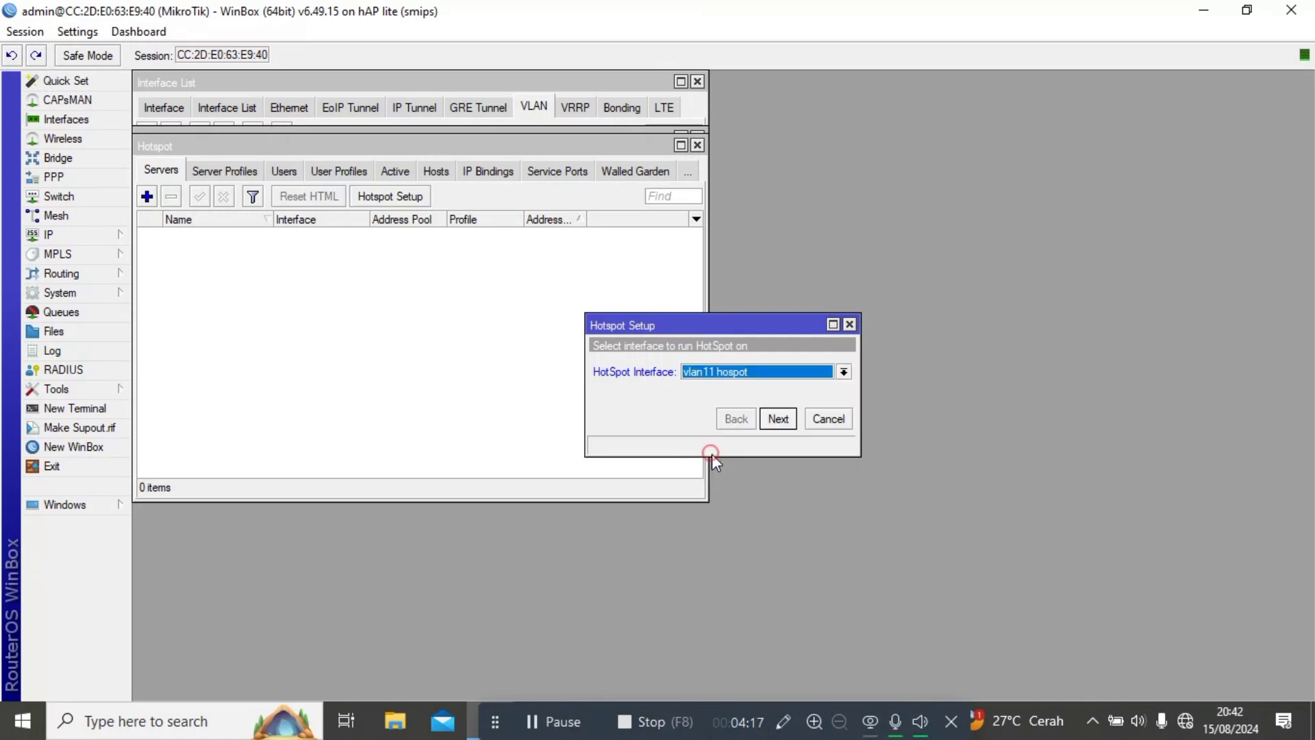
pyautogui.click(777, 419)
pyautogui.click(778, 419)
pyautogui.click(777, 420)
pyautogui.click(778, 419)
pyautogui.click(777, 419)
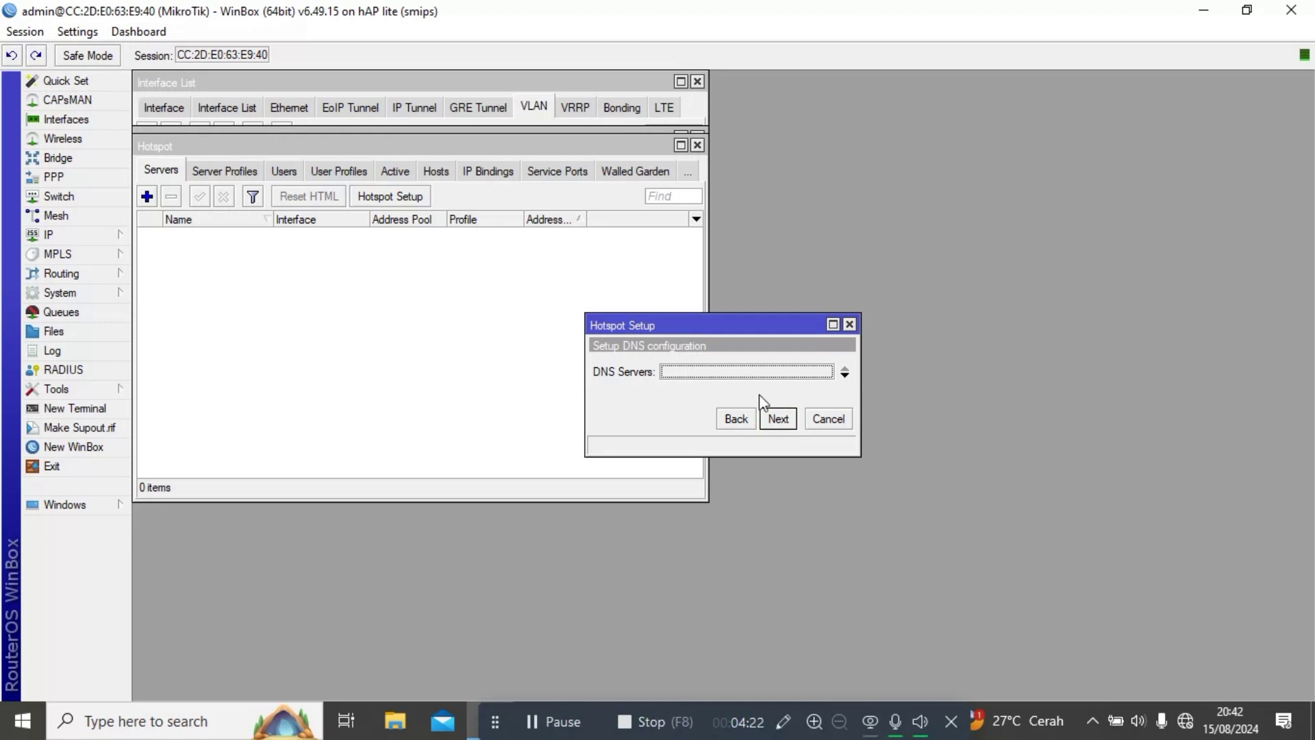
# Set DNS server 8.8.8.8, a DNS name and a user password to finish hotspot1.
pyautogui.click(705, 371)
pyautogui.write('8.8.8.8')
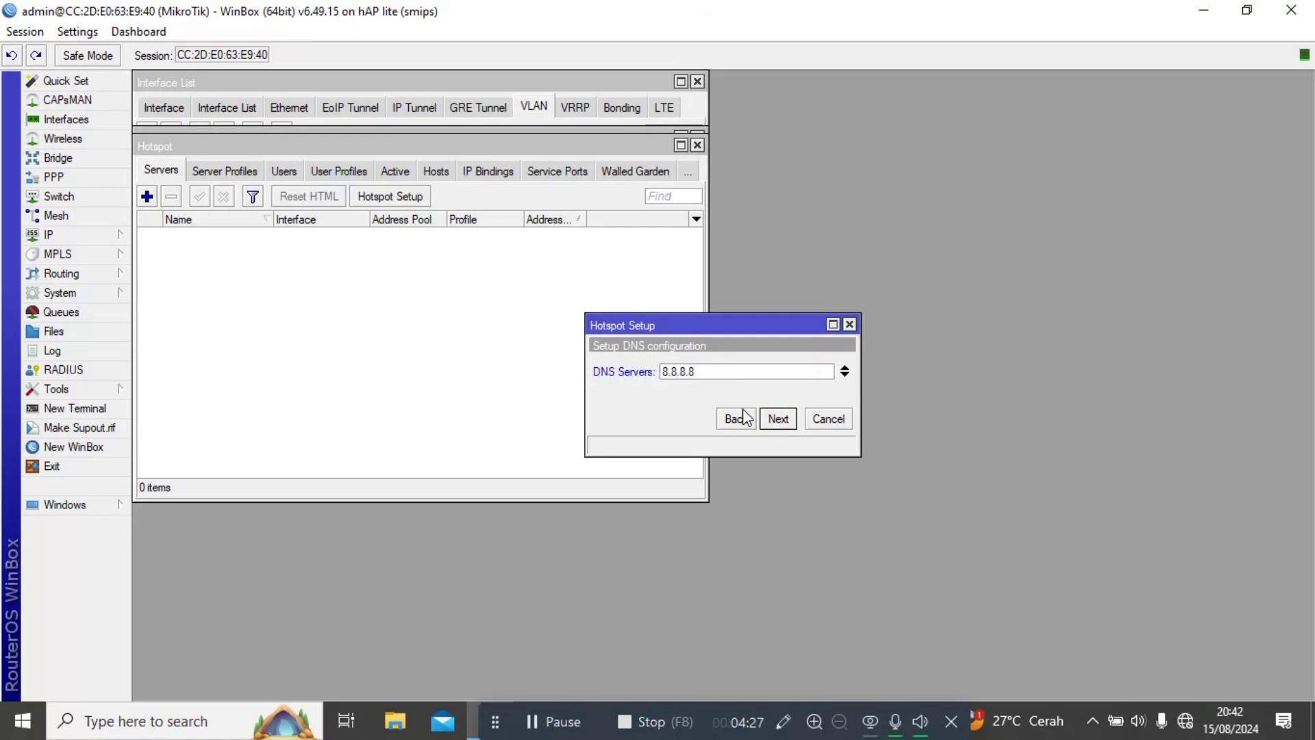
pyautogui.click(779, 420)
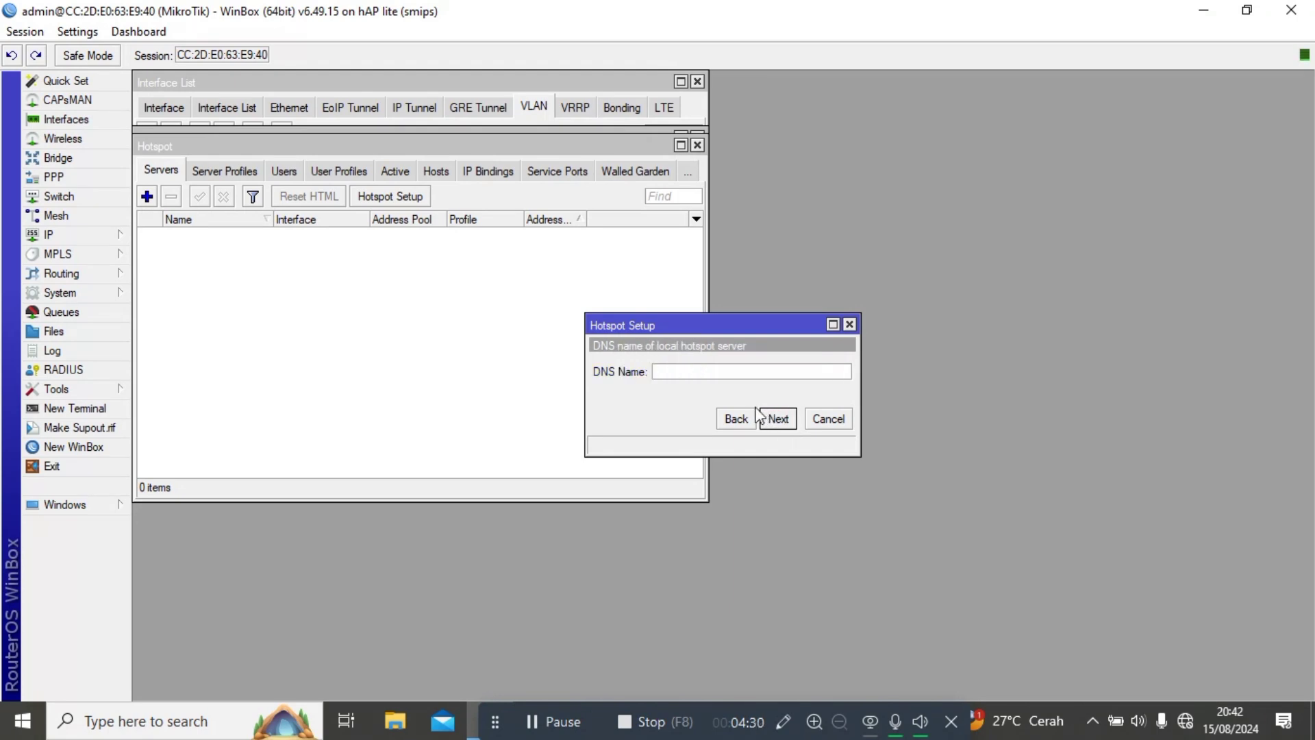
pyautogui.write('sharul.com')
pyautogui.click(774, 418)
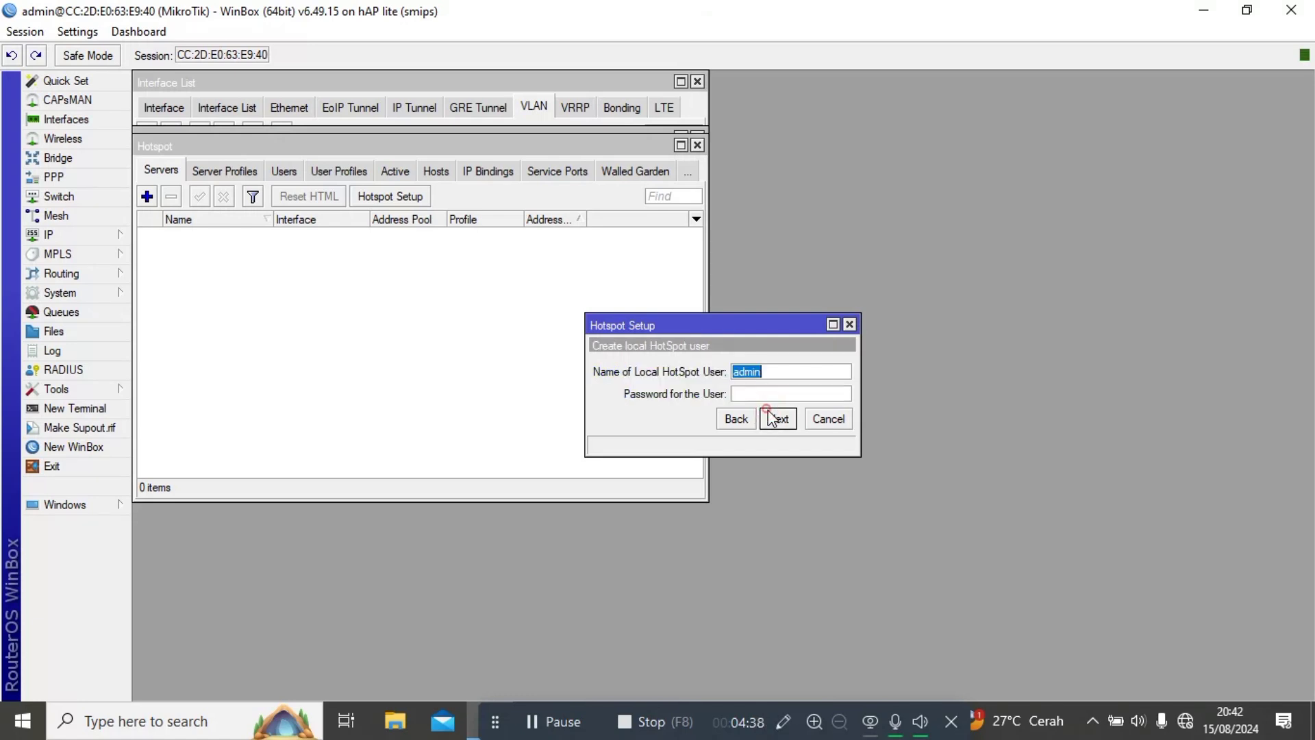
pyautogui.click(753, 395)
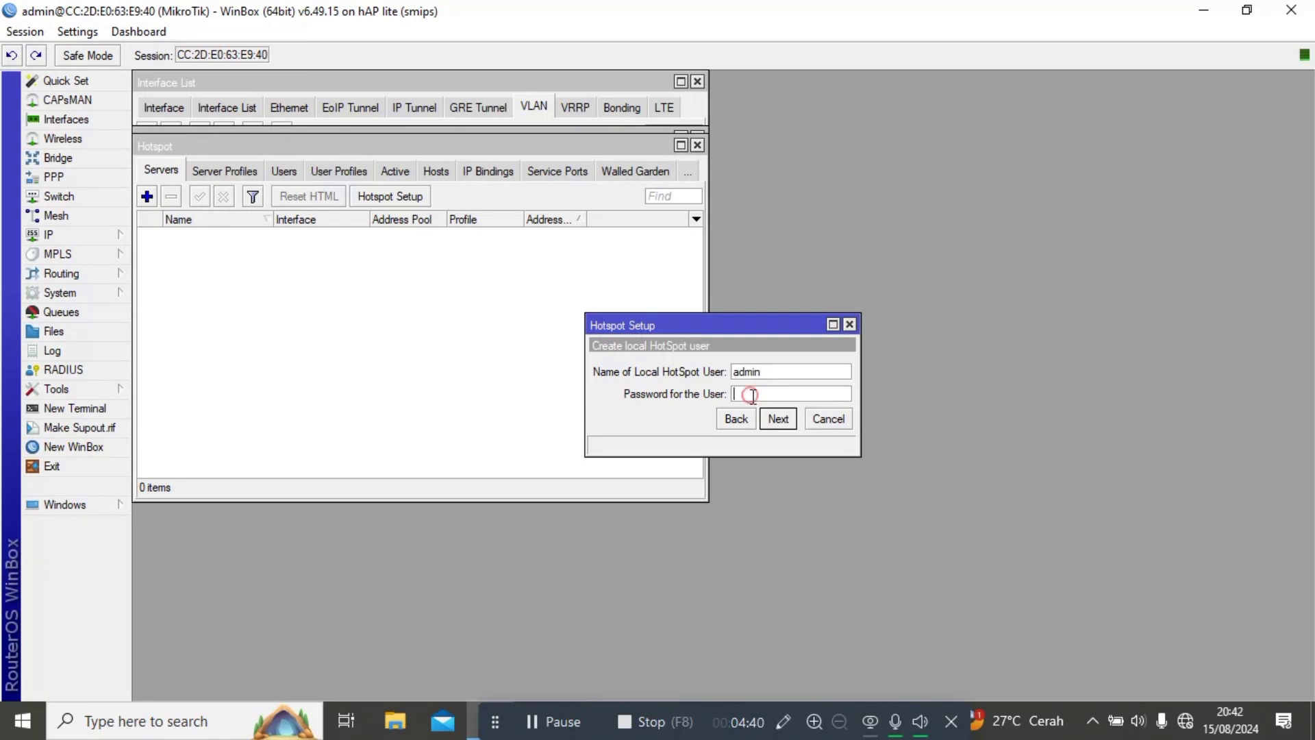
pyautogui.write('1')
pyautogui.click(777, 418)
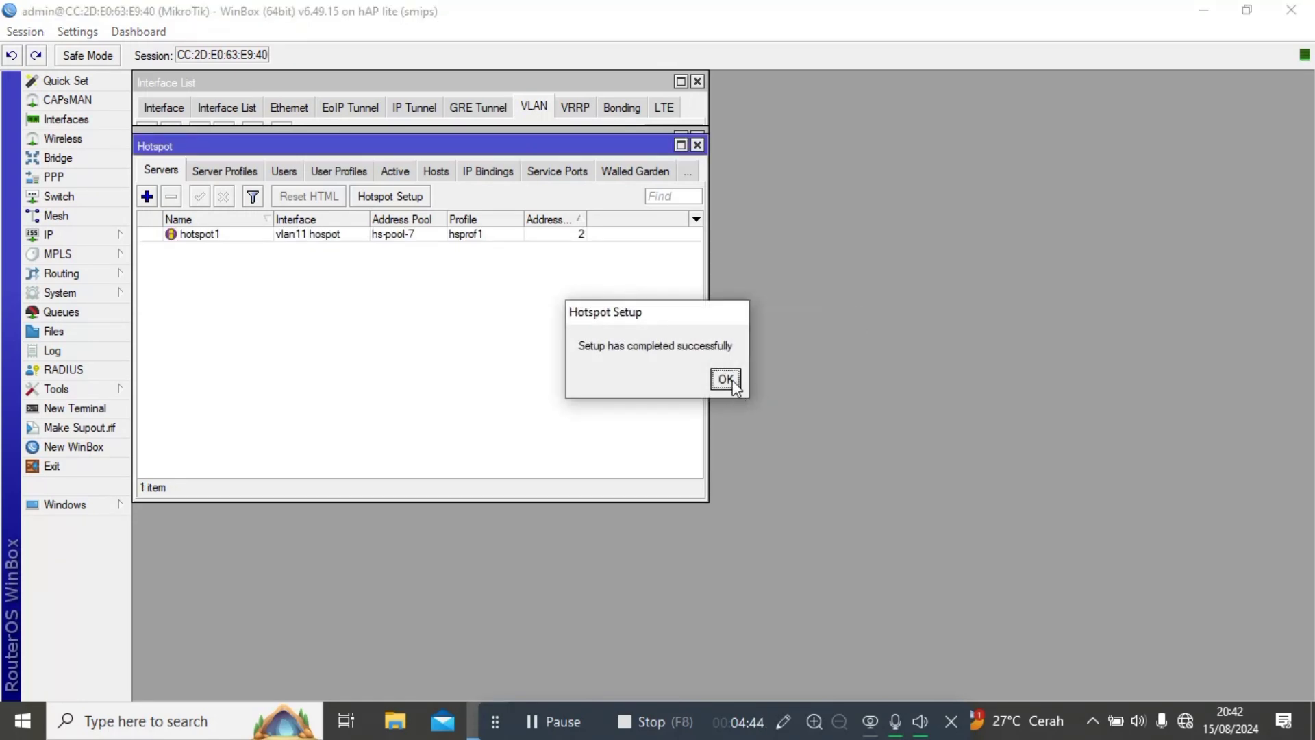
pyautogui.click(726, 379)
# Create an IP pool named 'pppoe vlan' and enter its address range 10.10.0.2-10.10.0.254.
pyautogui.click(113, 234)
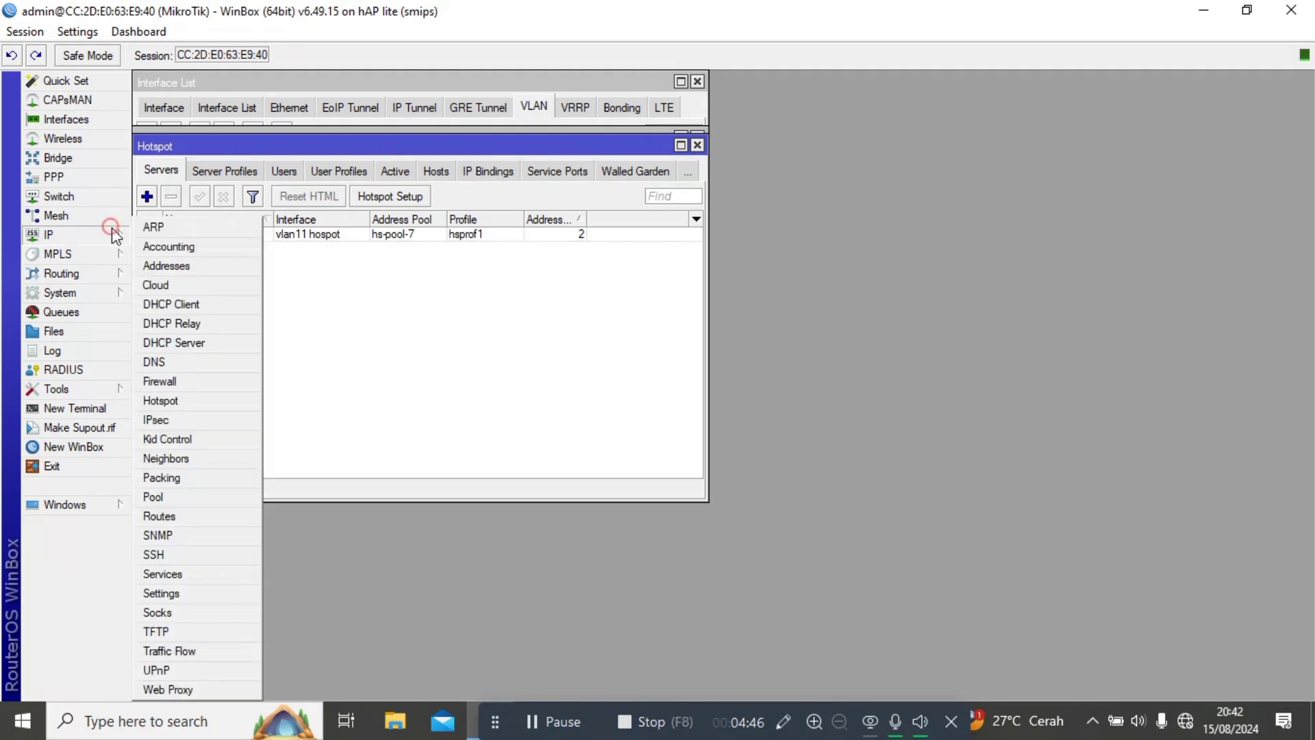
pyautogui.click(178, 496)
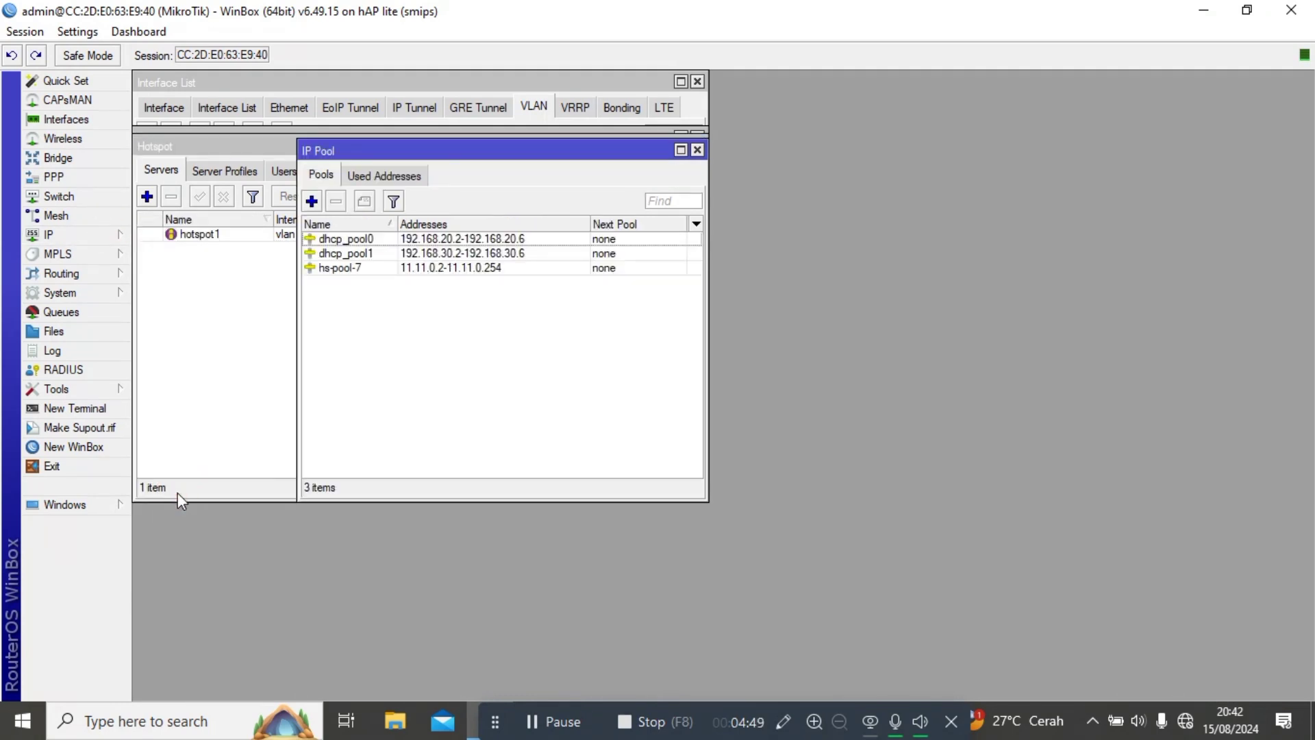
pyautogui.click(311, 201)
pyautogui.press('BackSpace')
pyautogui.write('pp')
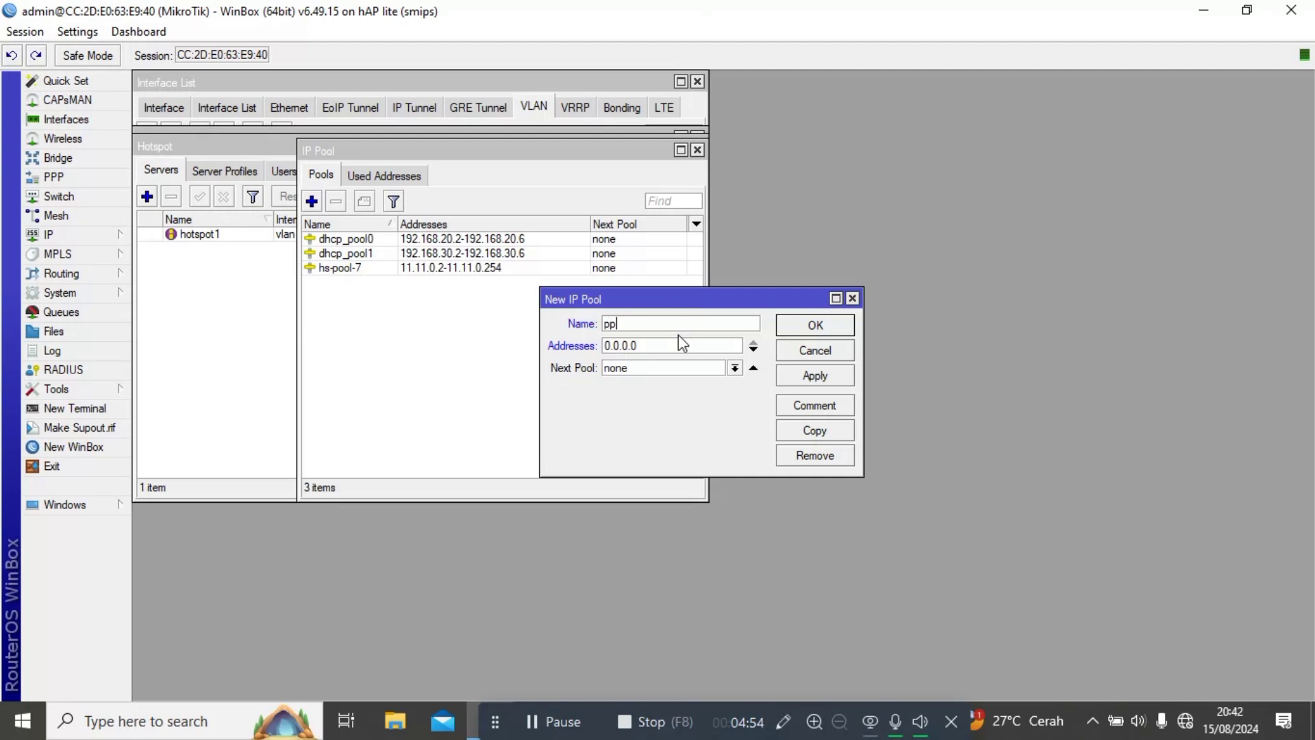
pyautogui.write('poe vlan')
pyautogui.click(669, 344)
pyautogui.press('BackSpace')
pyautogui.press('BackSpace')
pyautogui.press('BackSpace')
pyautogui.press('BackSpace')
pyautogui.press('BackSpace')
pyautogui.press('BackSpace')
pyautogui.press('BackSpace')
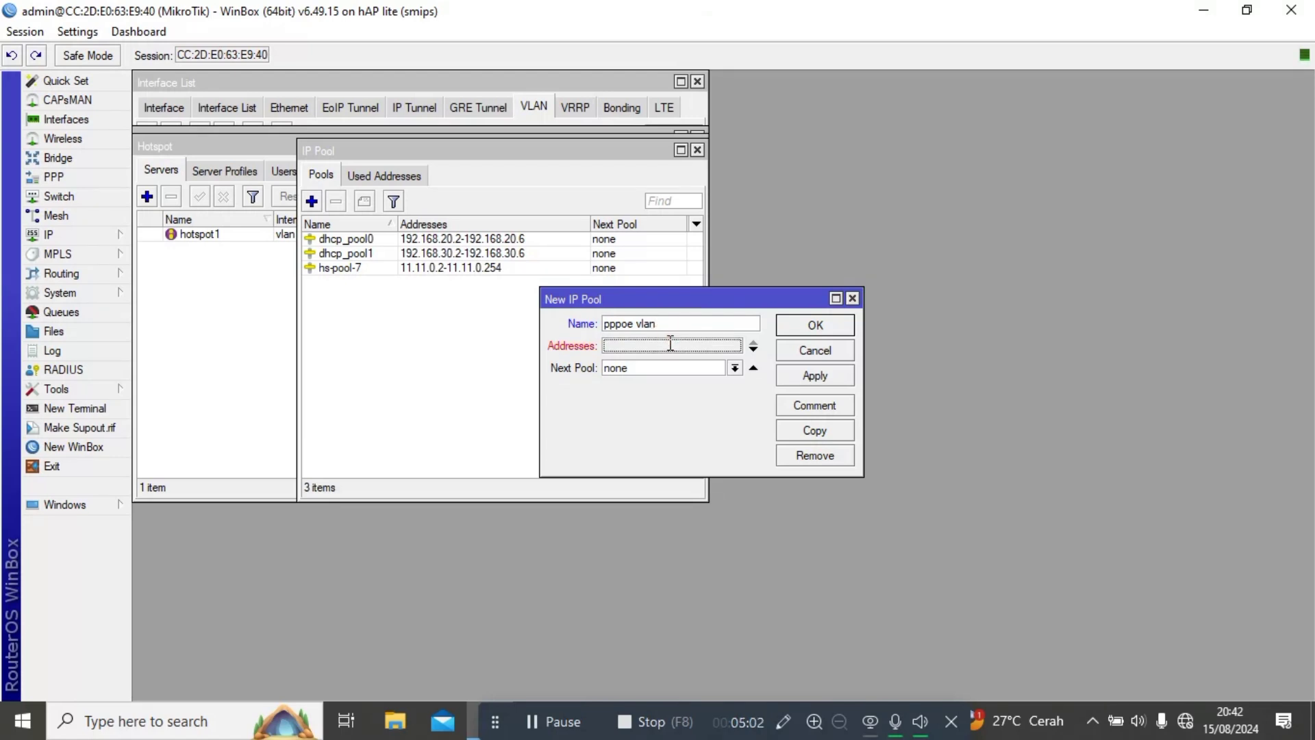
pyautogui.write('10.10.0.2-10.10')
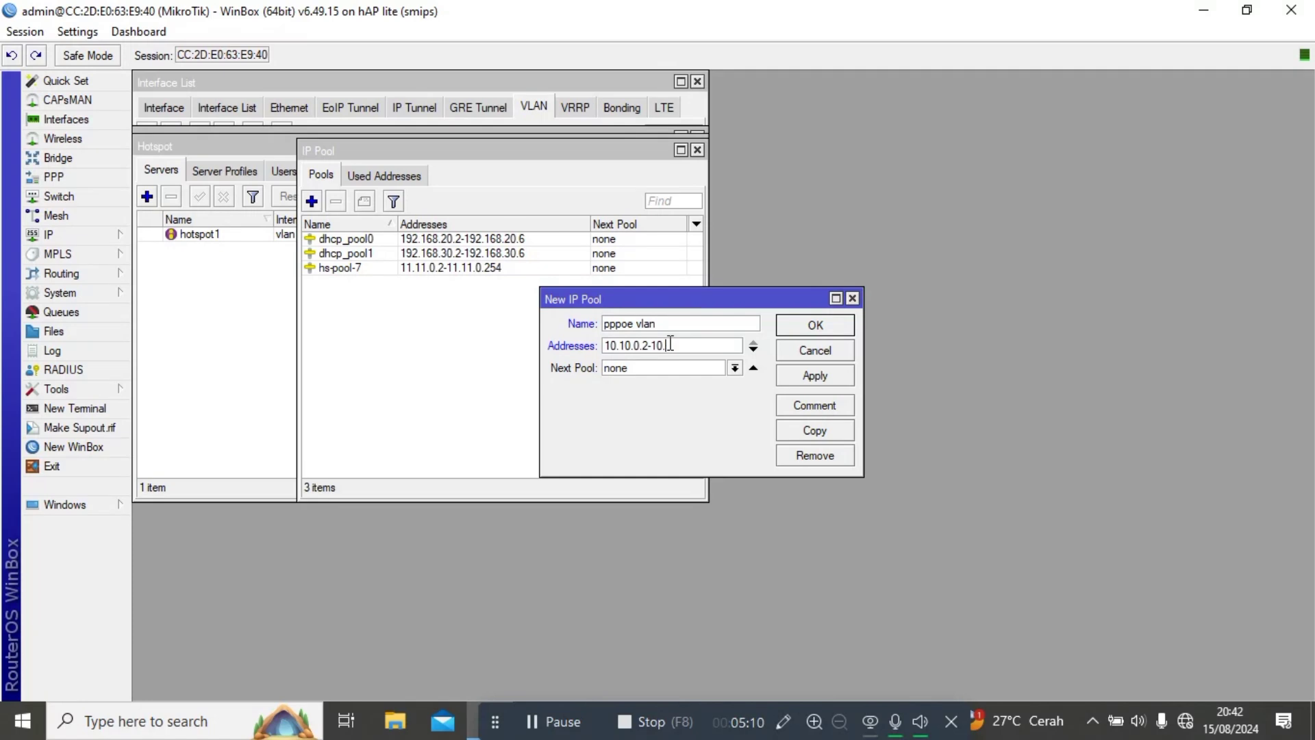
pyautogui.write('10.0.254')
pyautogui.click(798, 376)
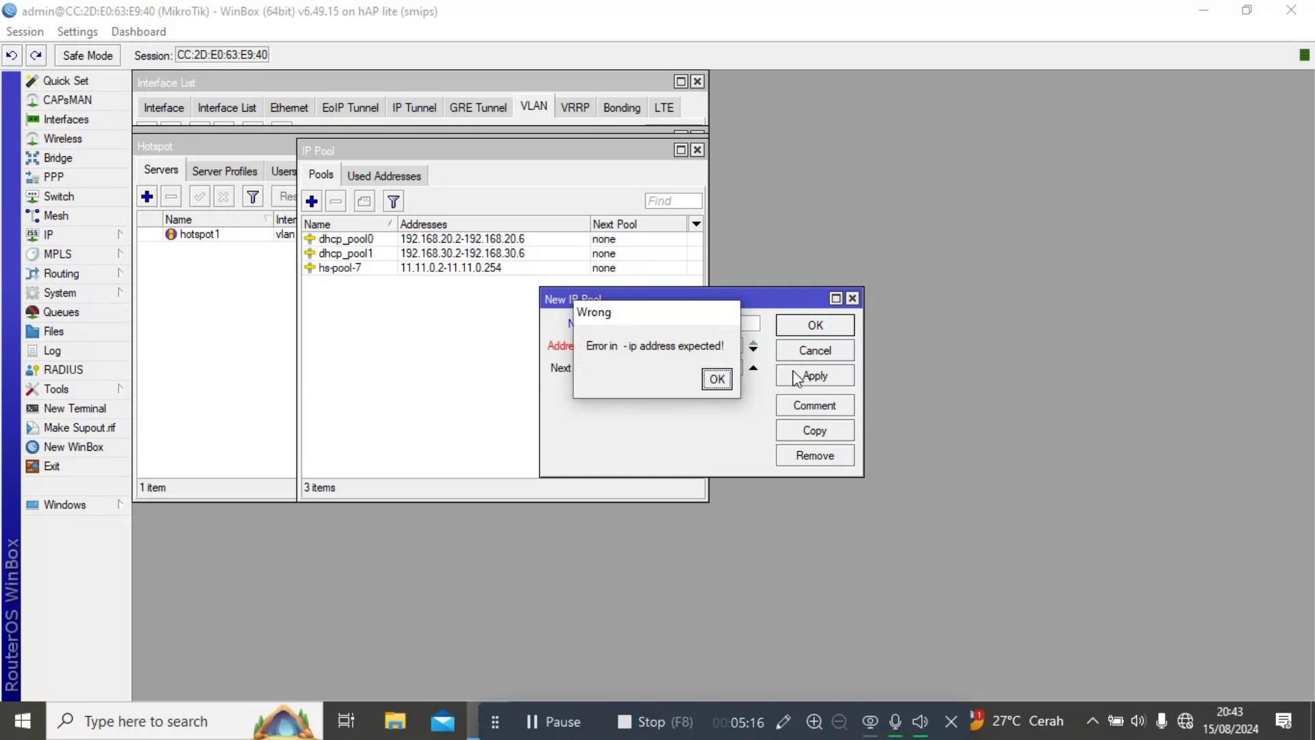
# Correct the mistyped range end to 10.10.0.254 and save the pppoe vlan pool.
pyautogui.click(715, 379)
pyautogui.click(688, 346)
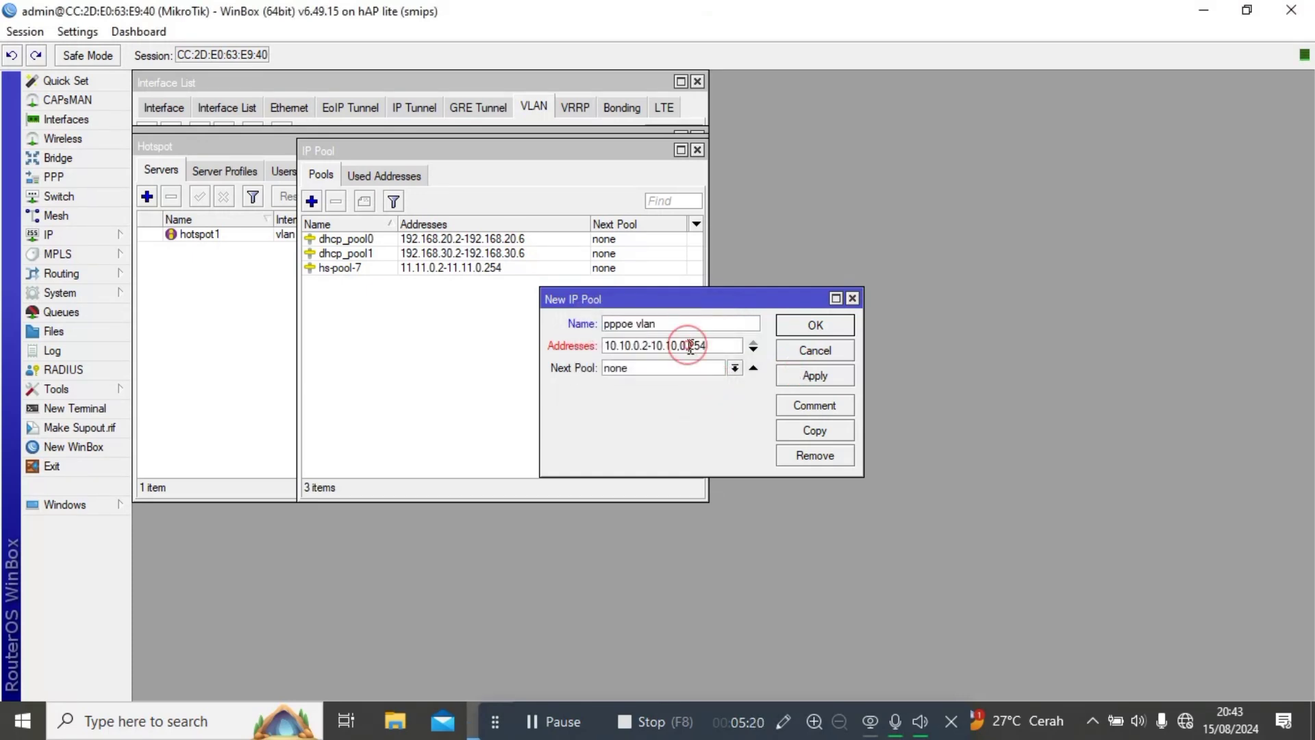
pyautogui.press('BackSpace')
pyautogui.press('BackSpace')
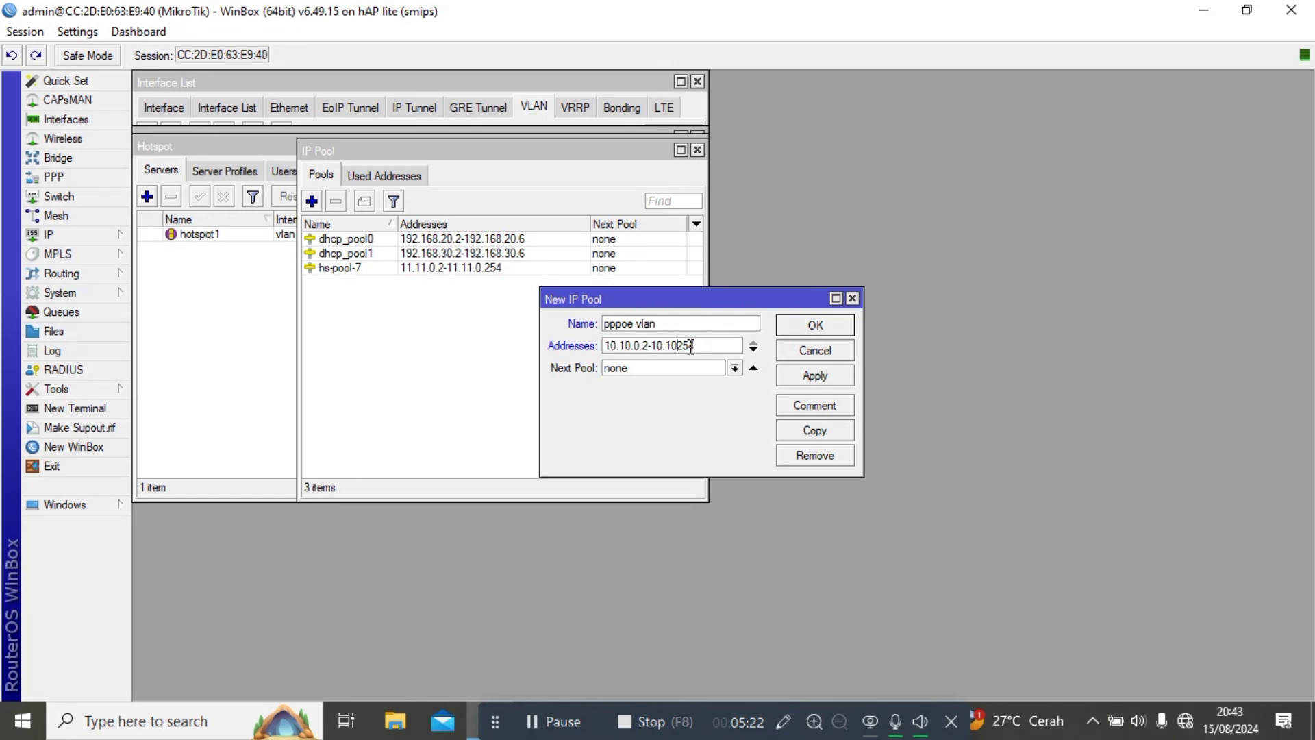
pyautogui.write('10.0')
pyautogui.write('.10.0.')
pyautogui.click(802, 373)
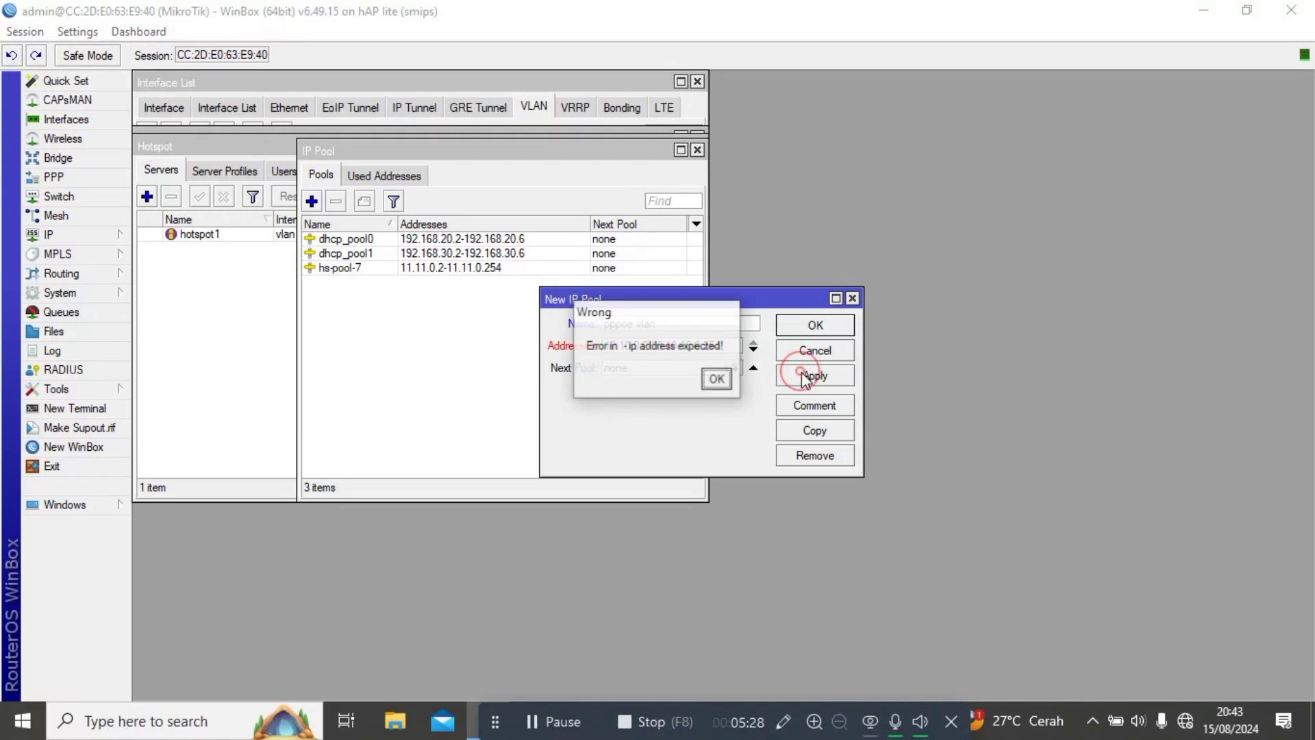
pyautogui.click(717, 379)
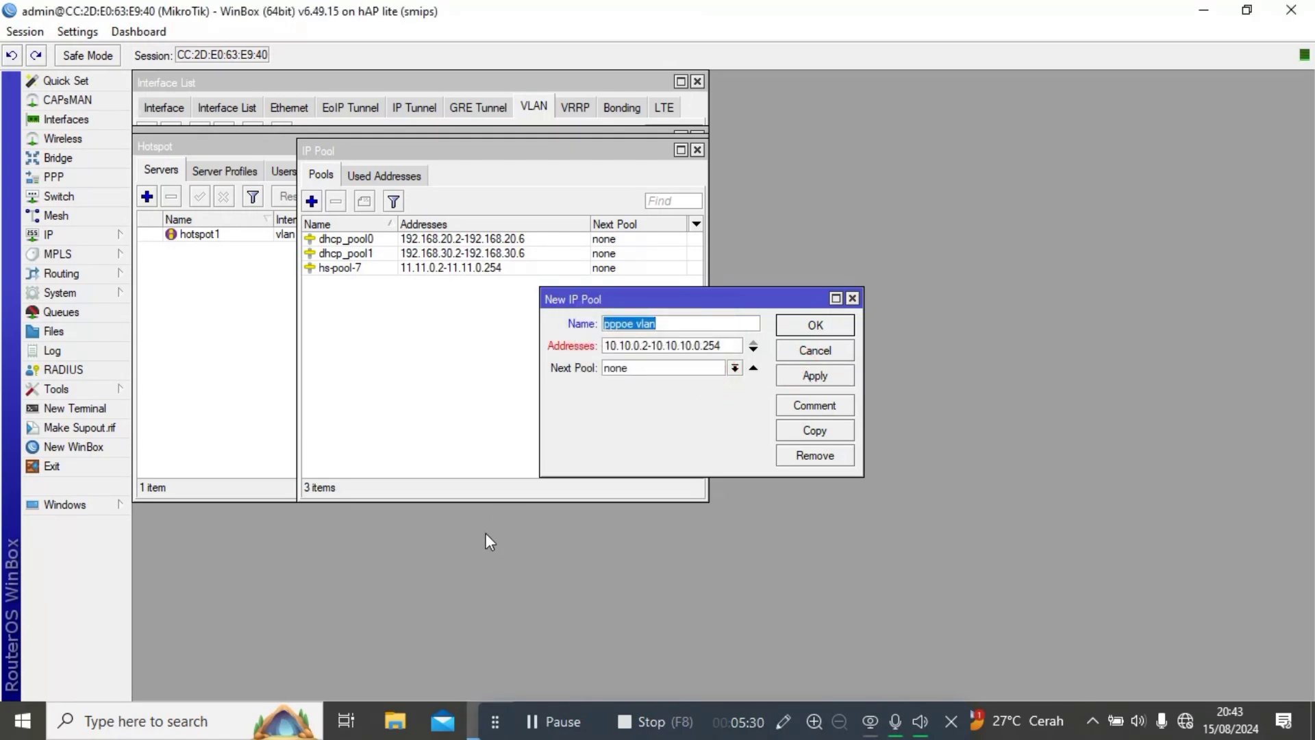
pyautogui.click(534, 721)
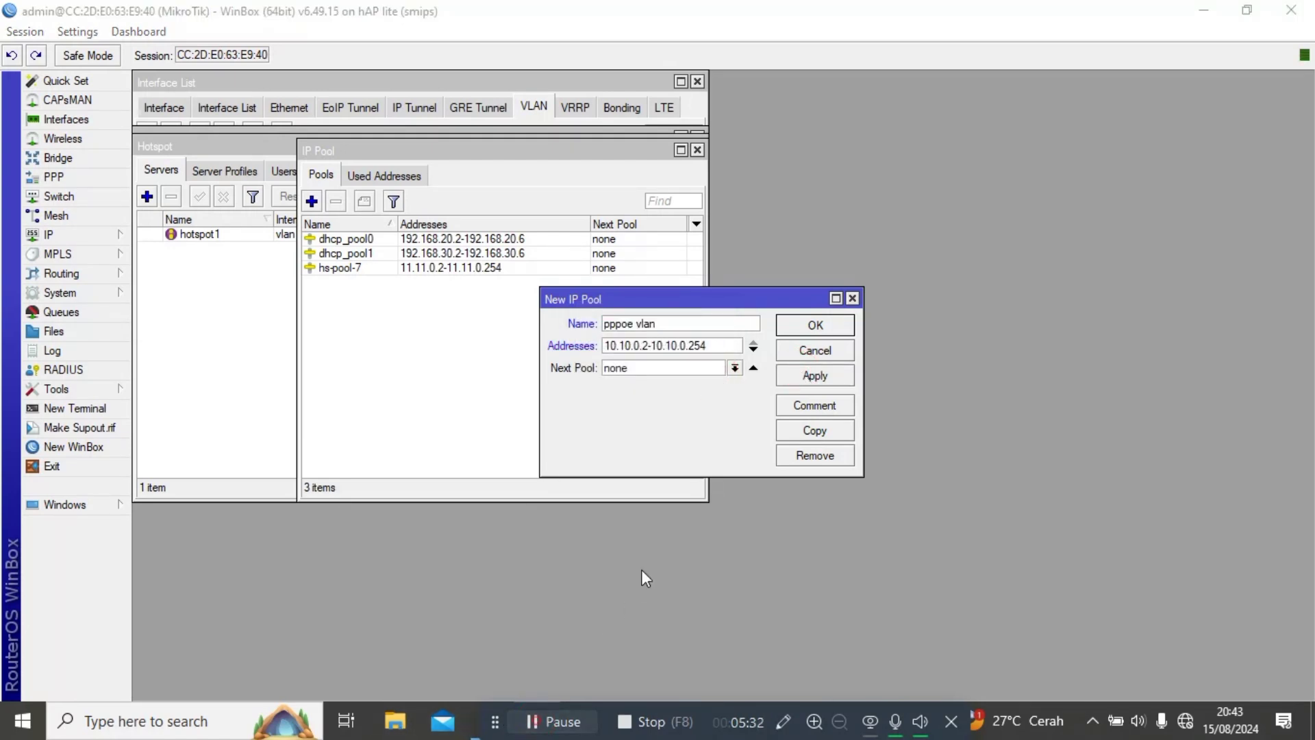
pyautogui.click(814, 375)
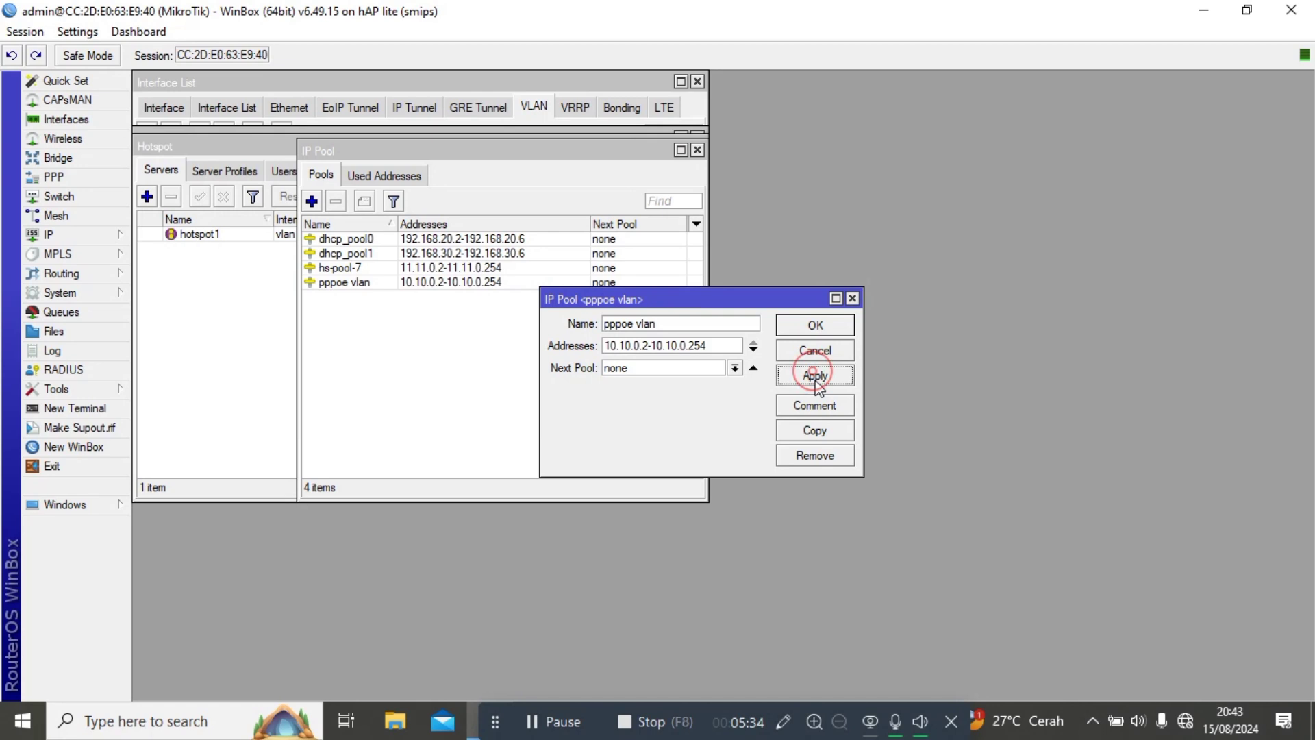
# Copy pppoe vlan into a new pool 'pppoe no vlan' covering 55.55.0.2-55.55.0.254.
pyautogui.click(824, 431)
pyautogui.write('pppo')
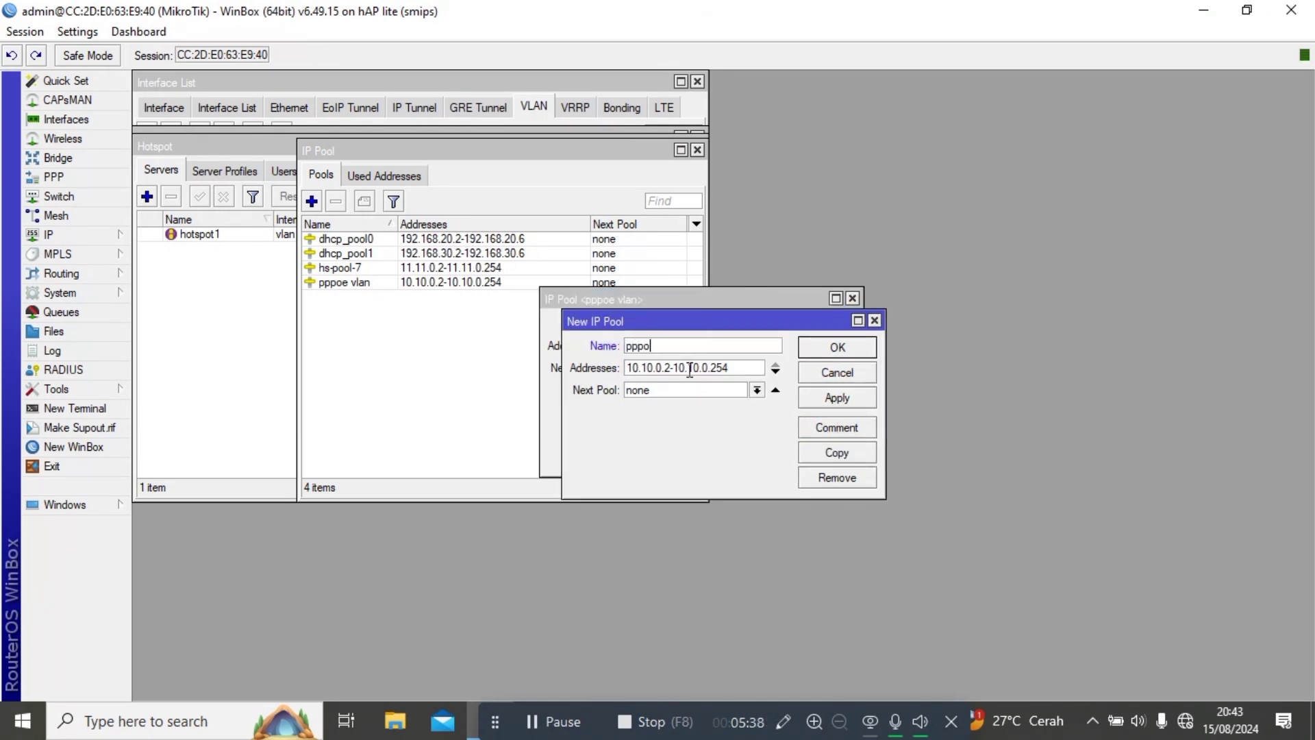
pyautogui.write('e no v')
pyautogui.click(742, 366)
pyautogui.press('BackSpace')
pyautogui.press('BackSpace')
pyautogui.press('BackSpace')
pyautogui.press('BackSpace')
pyautogui.press('BackSpace')
pyautogui.press('BackSpace')
pyautogui.press('BackSpace')
pyautogui.press('BackSpace')
pyautogui.press('BackSpace')
pyautogui.press('BackSpace')
pyautogui.press('BackSpace')
pyautogui.press('BackSpace')
pyautogui.press('BackSpace')
pyautogui.press('BackSpace')
pyautogui.press('BackSpace')
pyautogui.press('BackSpace')
pyautogui.press('BackSpace')
pyautogui.press('BackSpace')
pyautogui.press('BackSpace')
pyautogui.press('BackSpace')
pyautogui.press('BackSpace')
pyautogui.write('55.55.0')
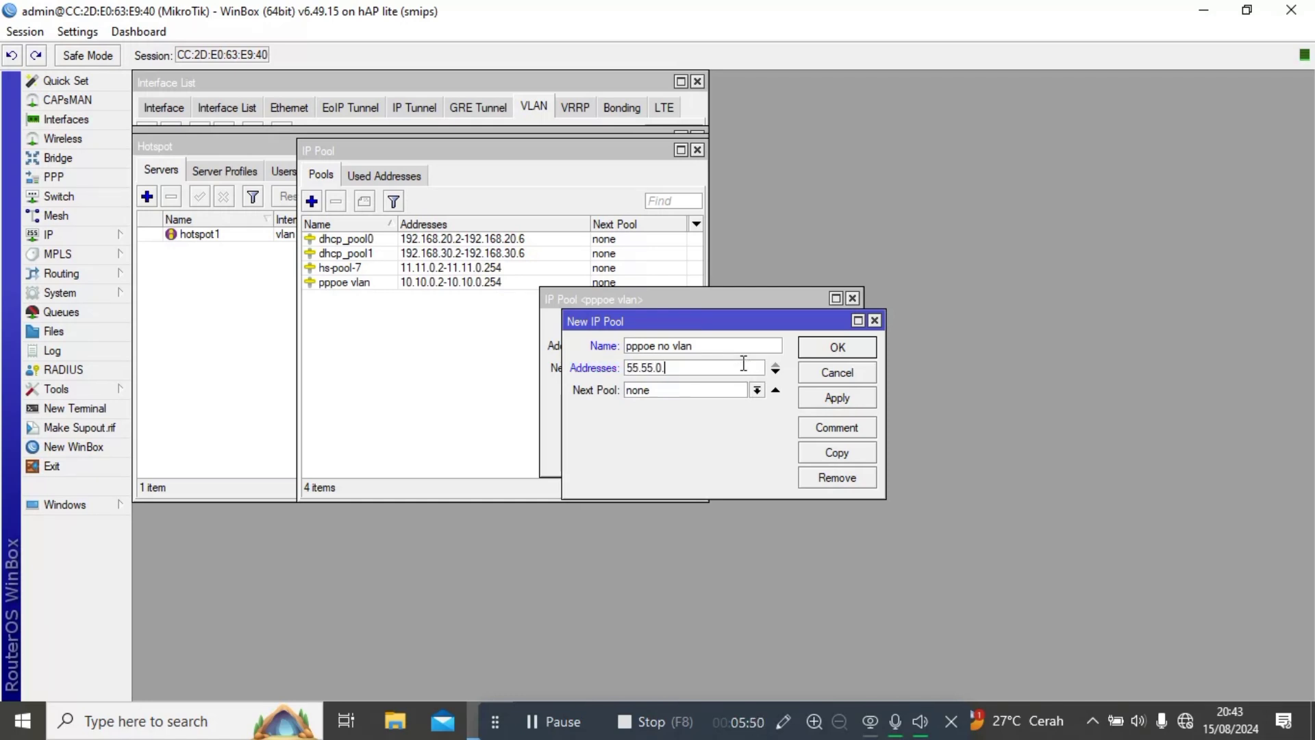
pyautogui.write('.2-55.55.0.254')
pyautogui.click(810, 401)
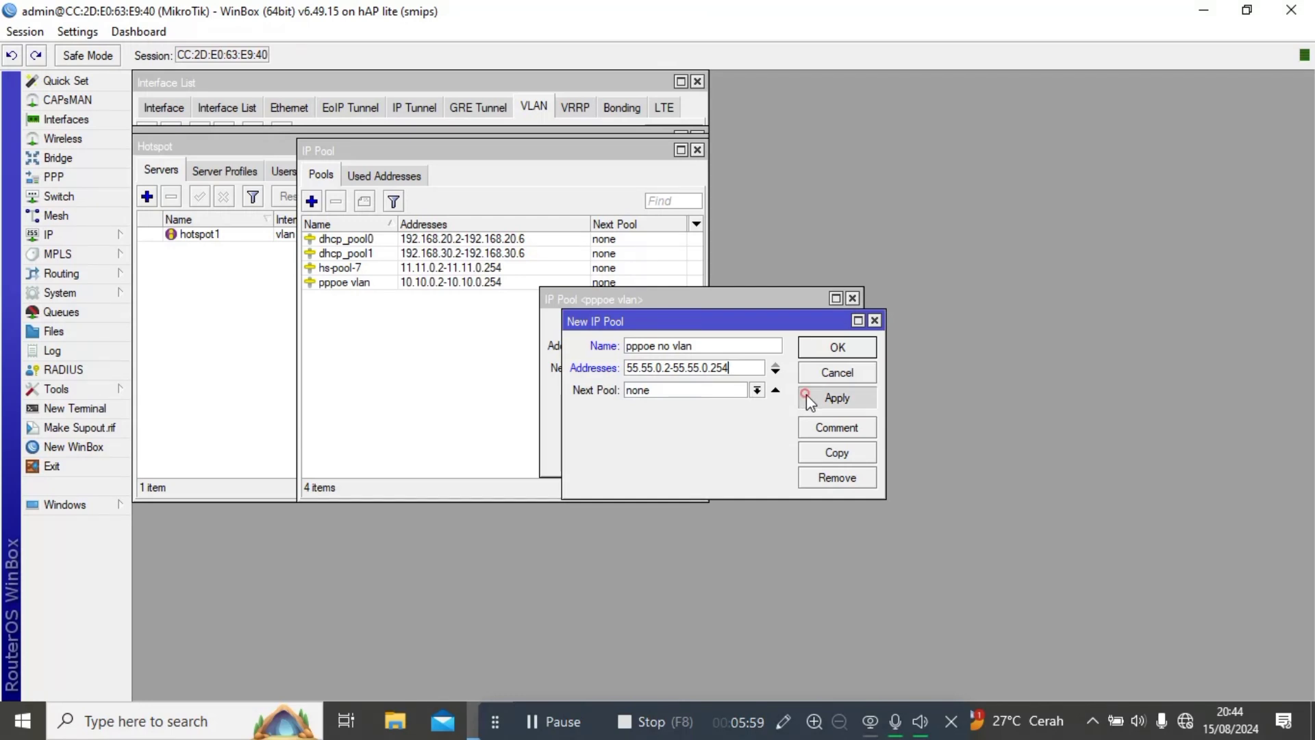
pyautogui.click(849, 342)
pyautogui.click(849, 342)
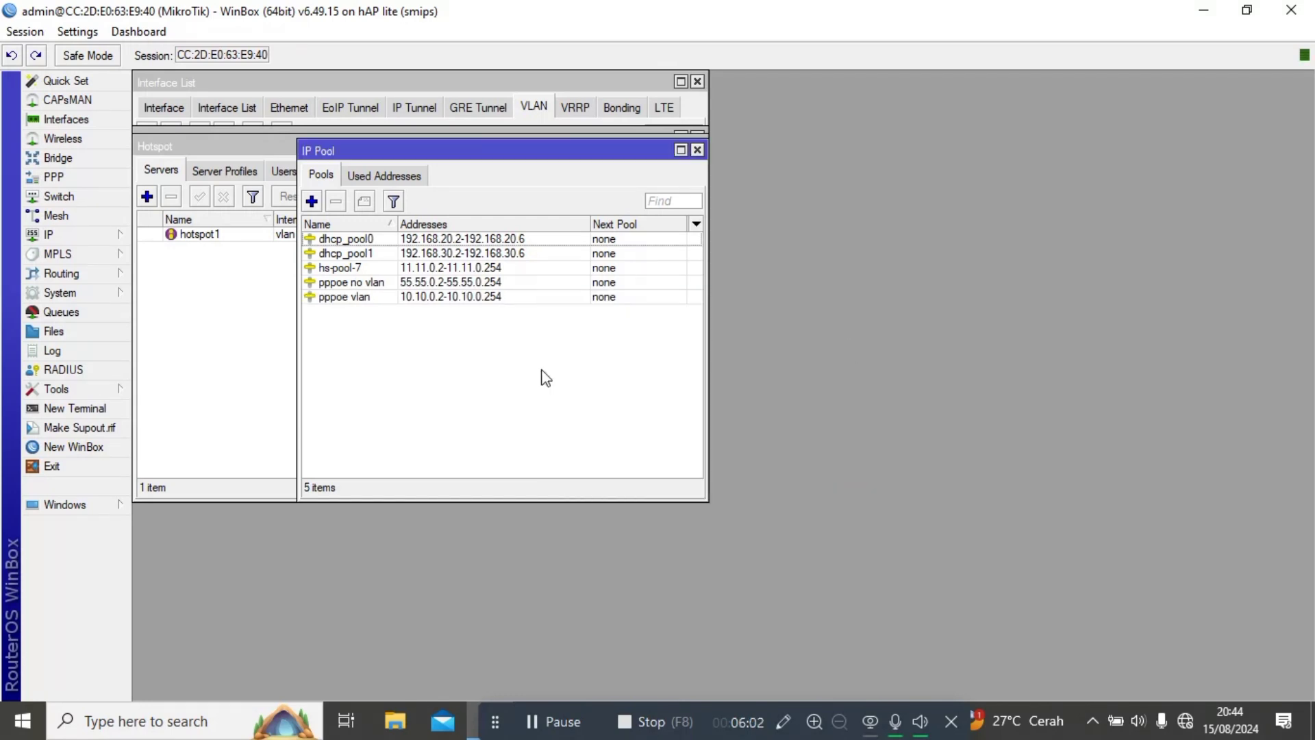
# Start a new PPP profile with a 5m/5m rate limit.
pyautogui.click(90, 177)
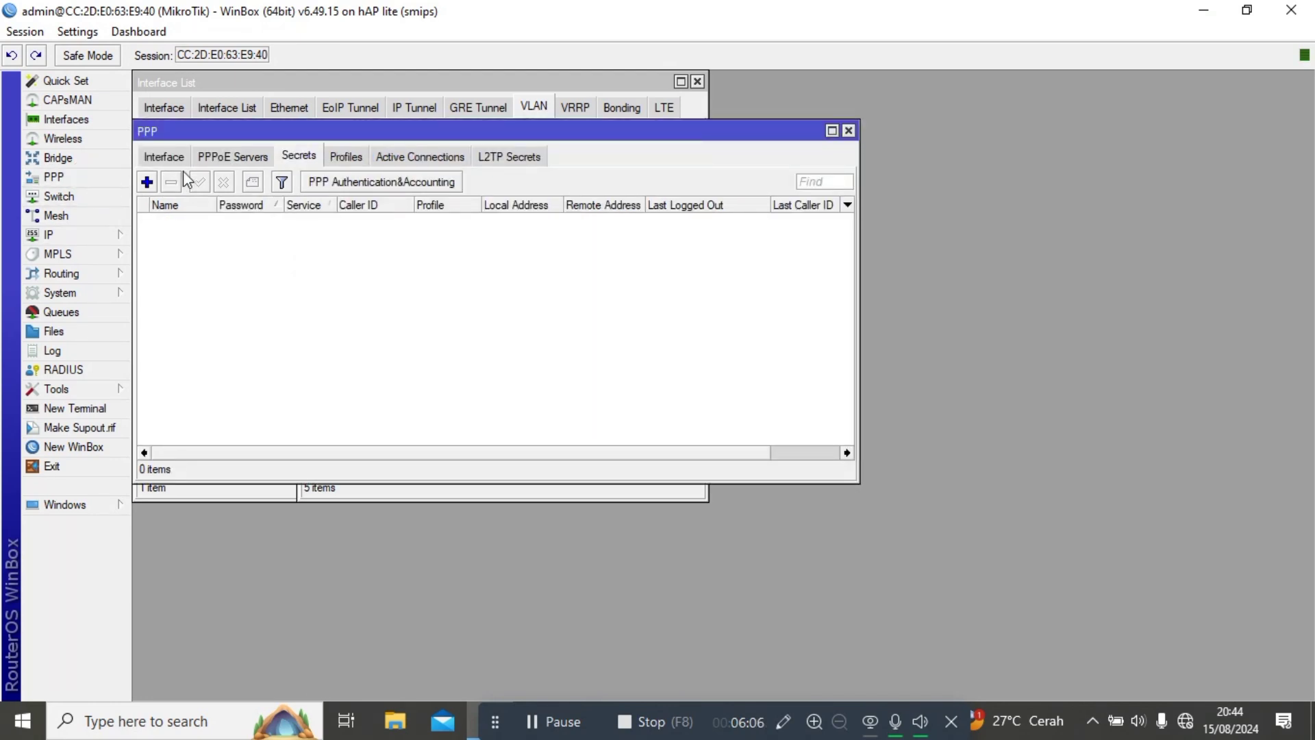
pyautogui.click(345, 158)
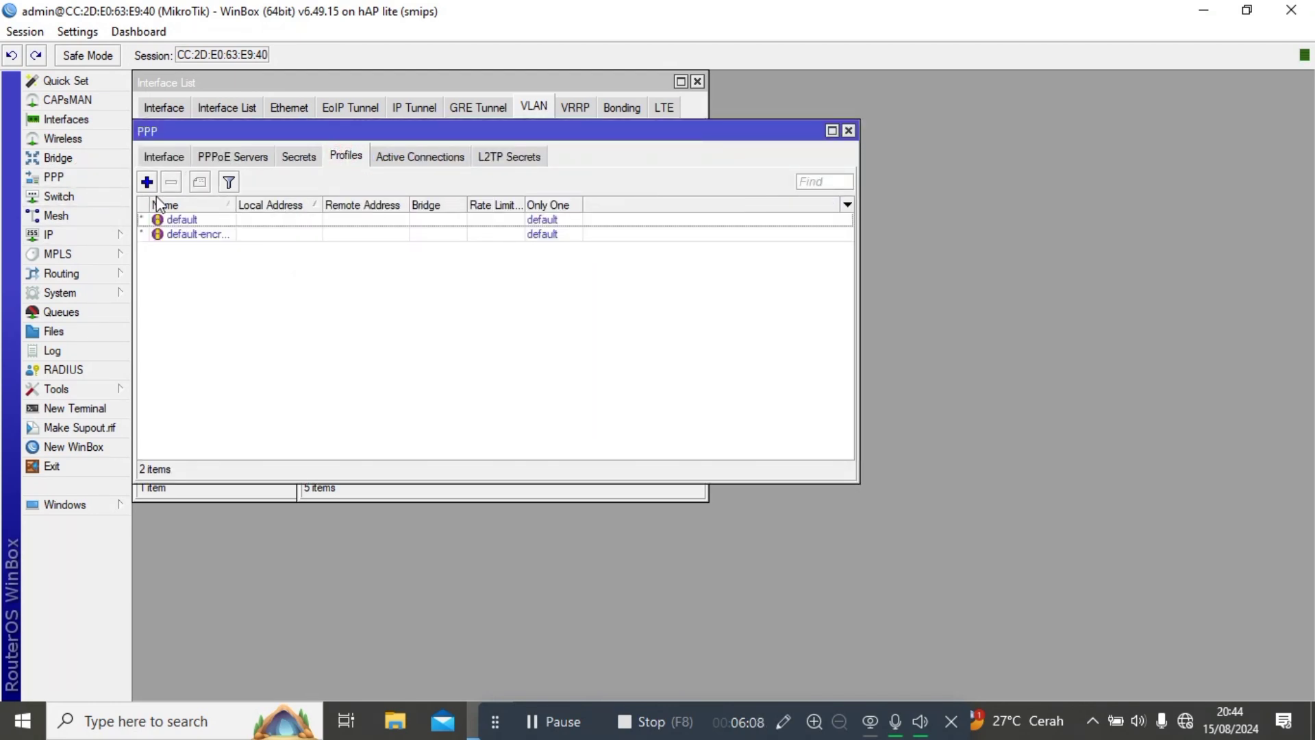
pyautogui.click(147, 182)
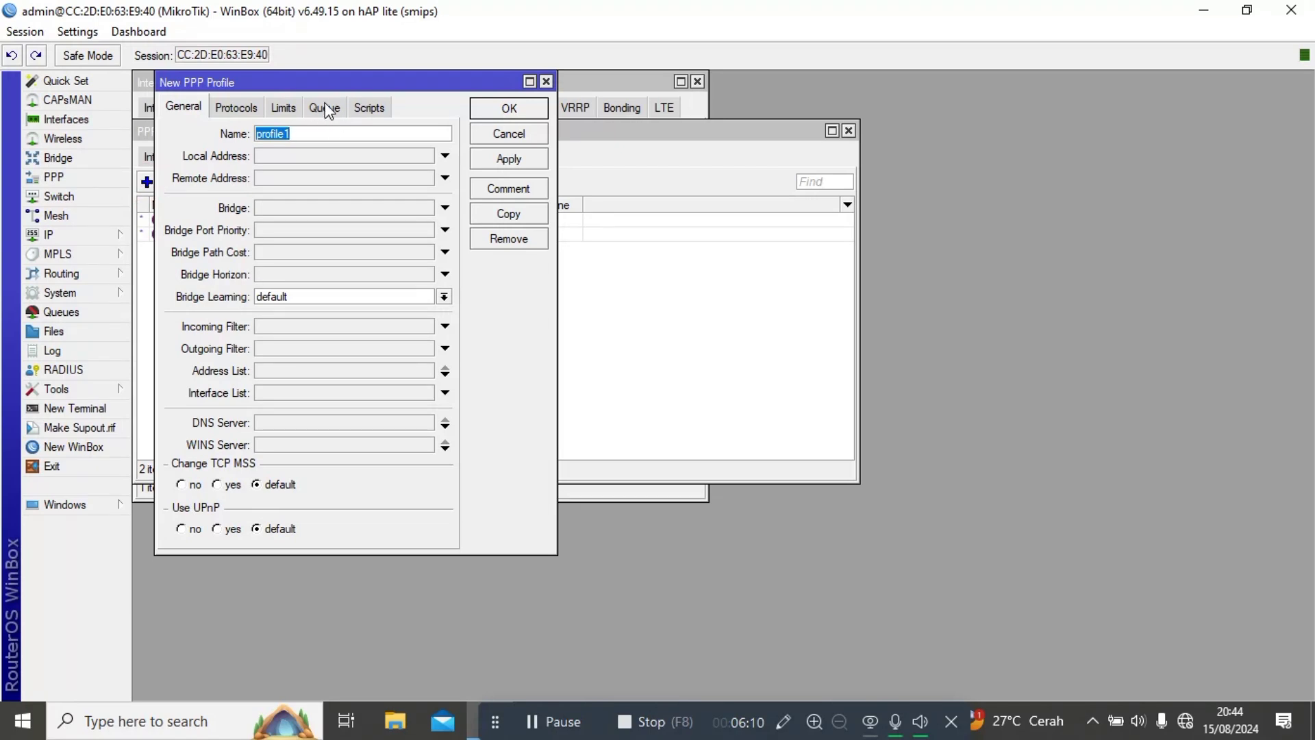
pyautogui.click(299, 110)
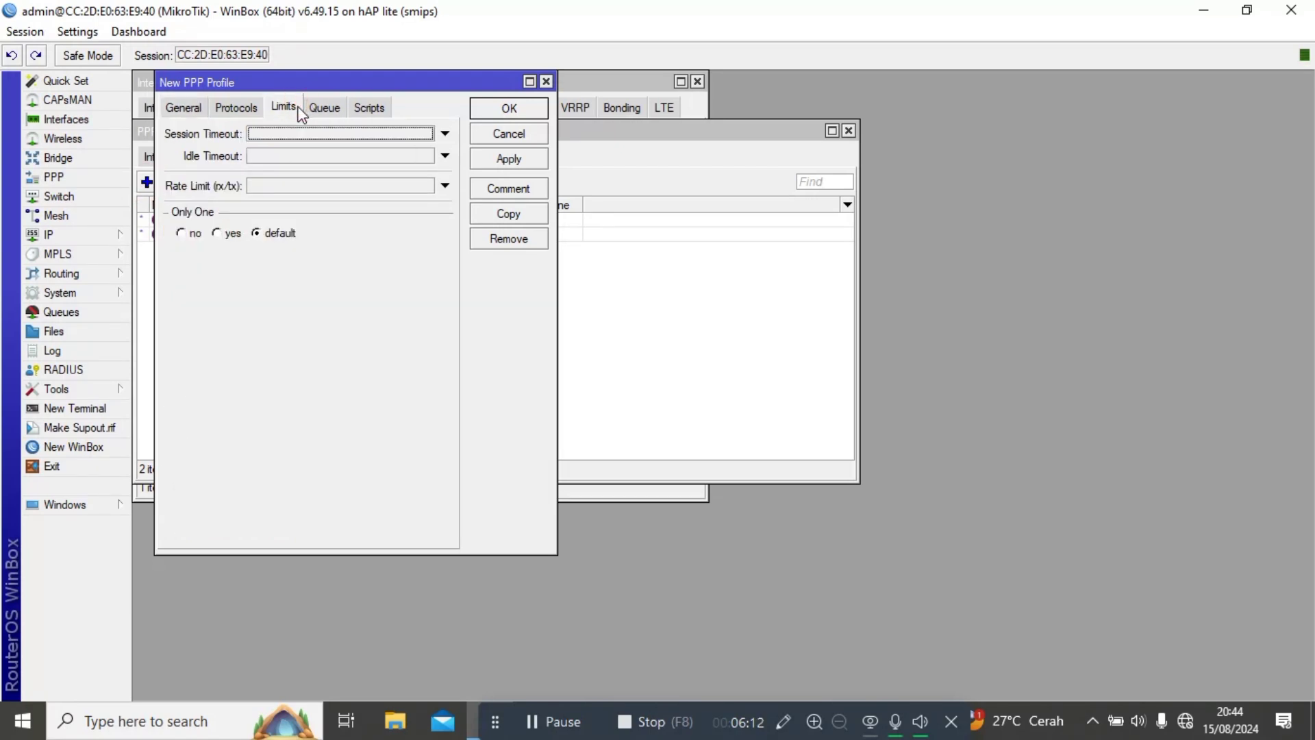
pyautogui.click(262, 185)
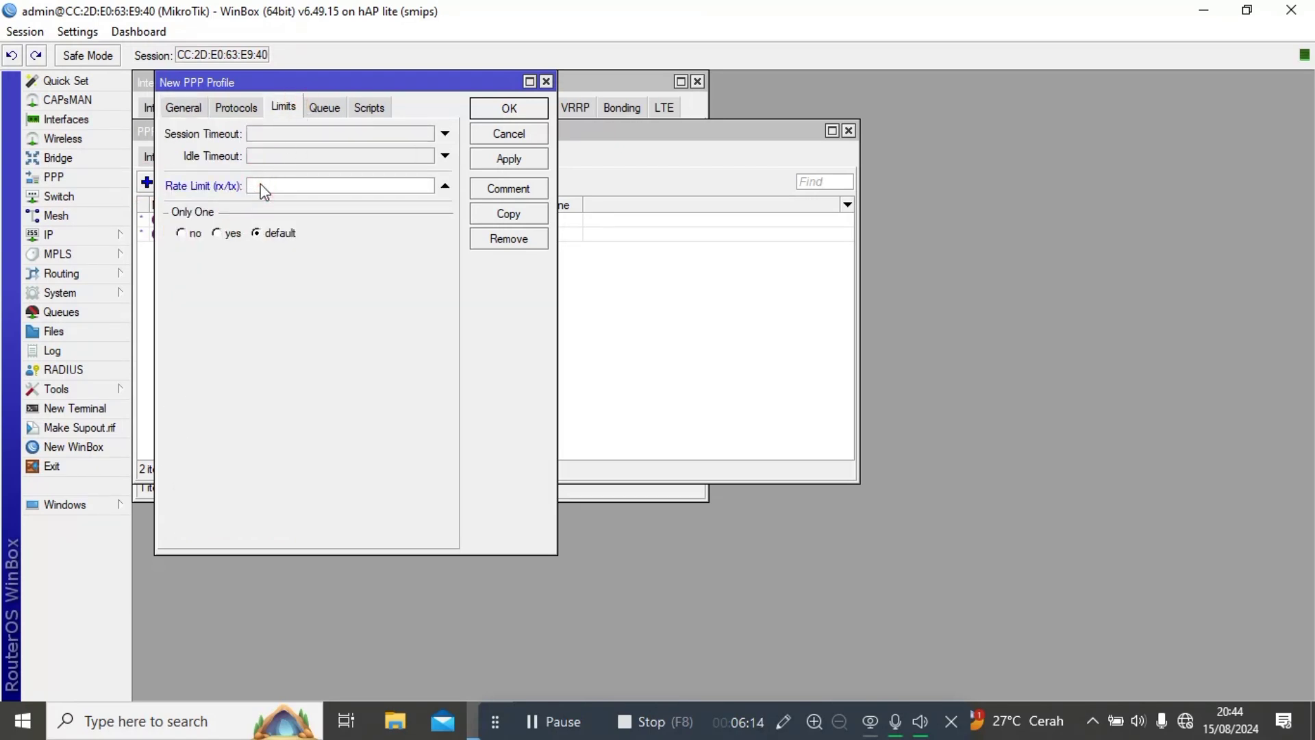
pyautogui.write('5m/5m')
# Name the profile 'paket 5mbps vlan' with local address 10.10.0.1 and remote pool pppoe vlan, and save it.
pyautogui.click(186, 111)
pyautogui.press('BackSpace')
pyautogui.write('paket 5mbps vlan')
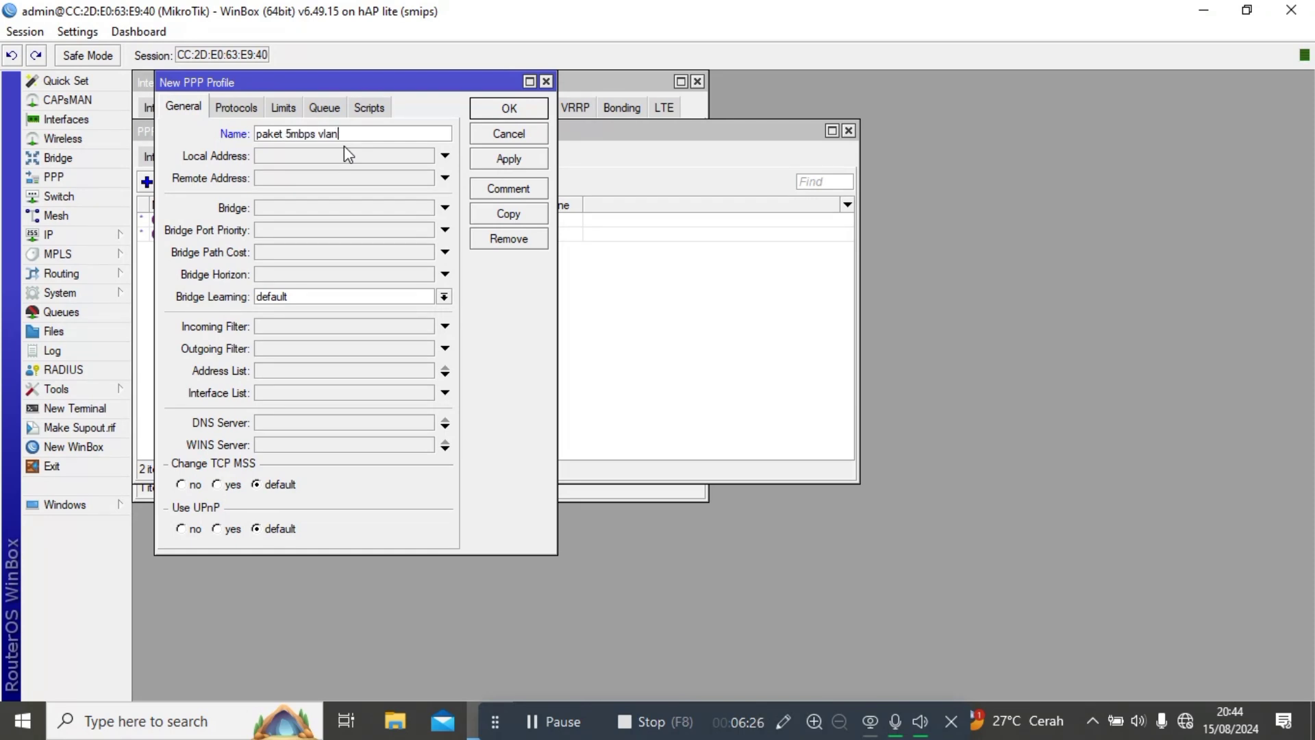
pyautogui.click(344, 152)
pyautogui.write('10.10.0.1')
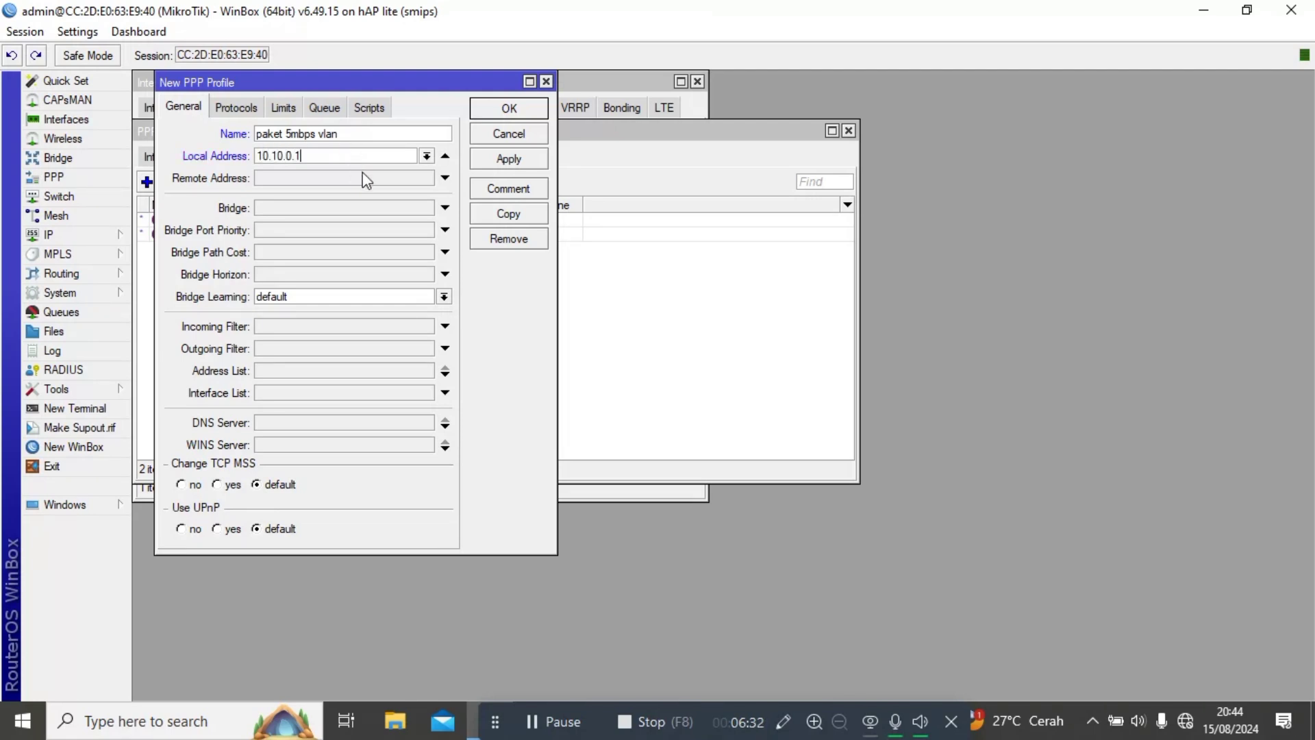
pyautogui.click(366, 178)
pyautogui.click(427, 178)
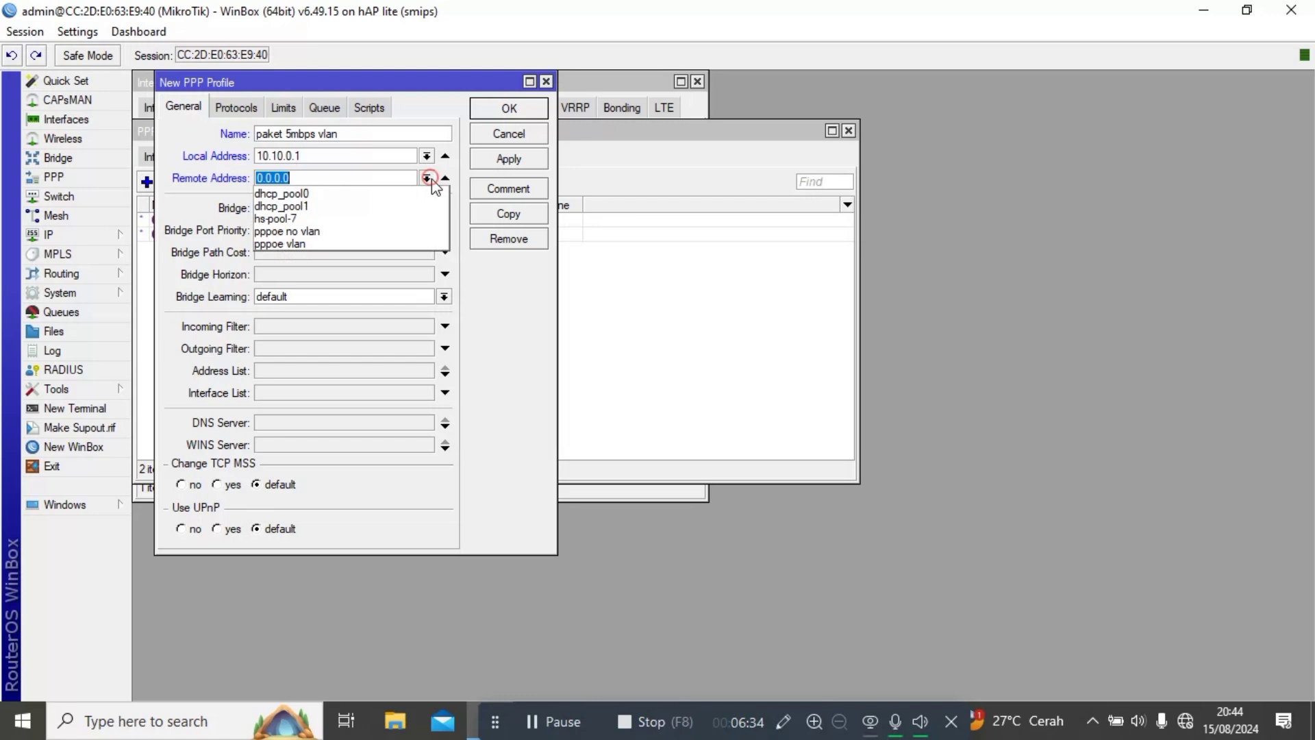
pyautogui.click(347, 243)
pyautogui.click(506, 162)
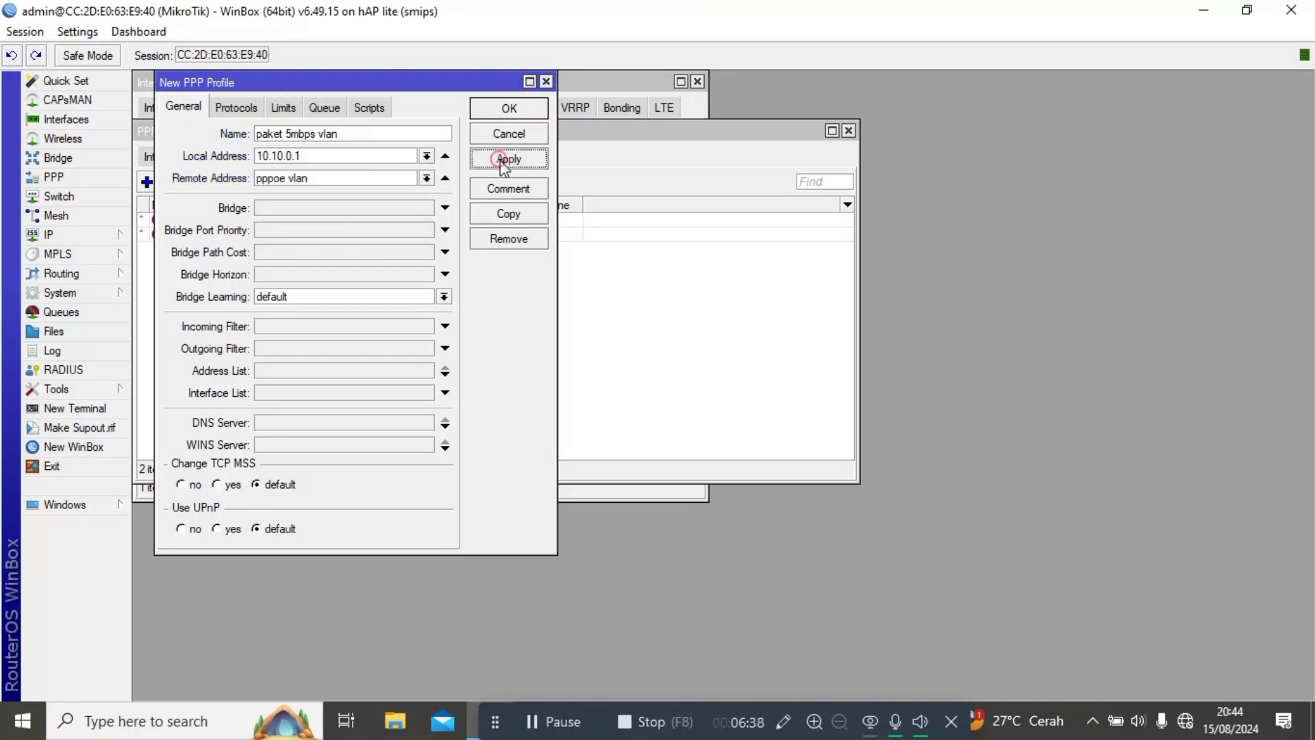
pyautogui.click(522, 217)
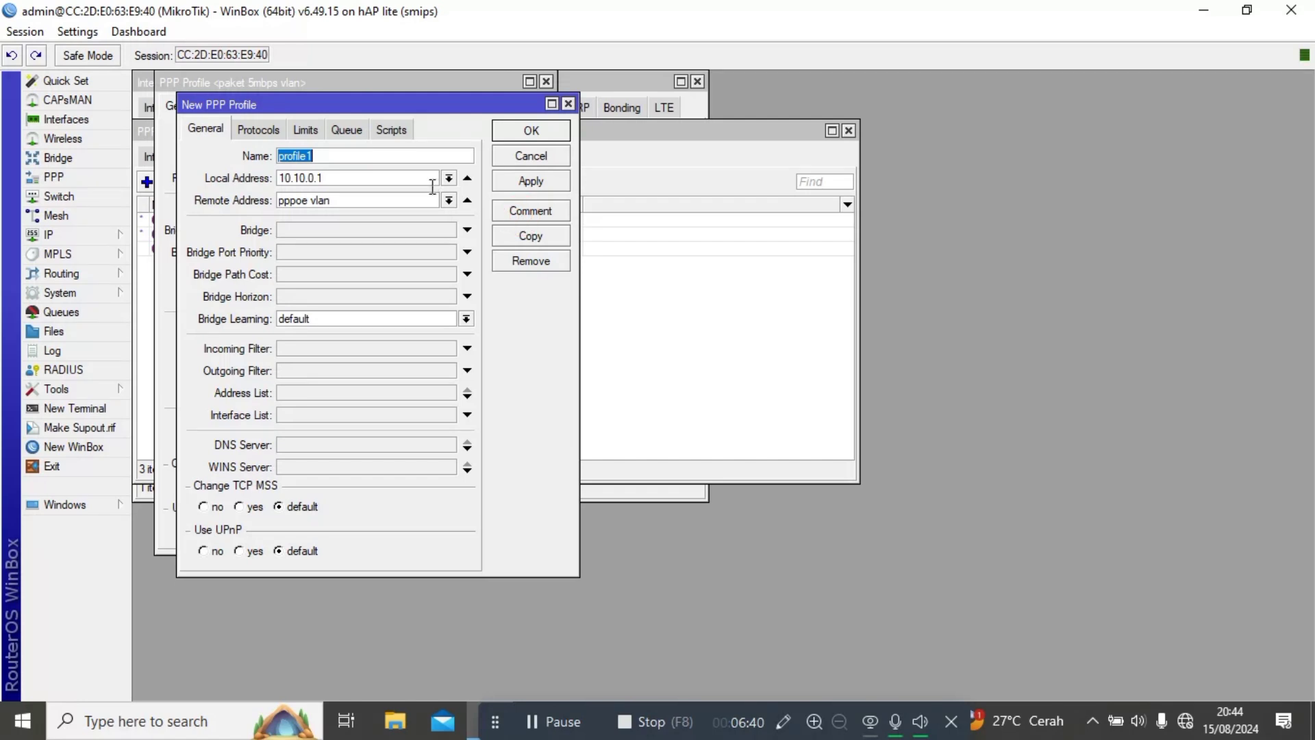
# Turn the copied profile into 'paket 5mbps no vlan' with local address 55.55.0.1 and remote pool pppoe no vlan.
pyautogui.press('BackSpace')
pyautogui.write('paket 5mbps no vlan')
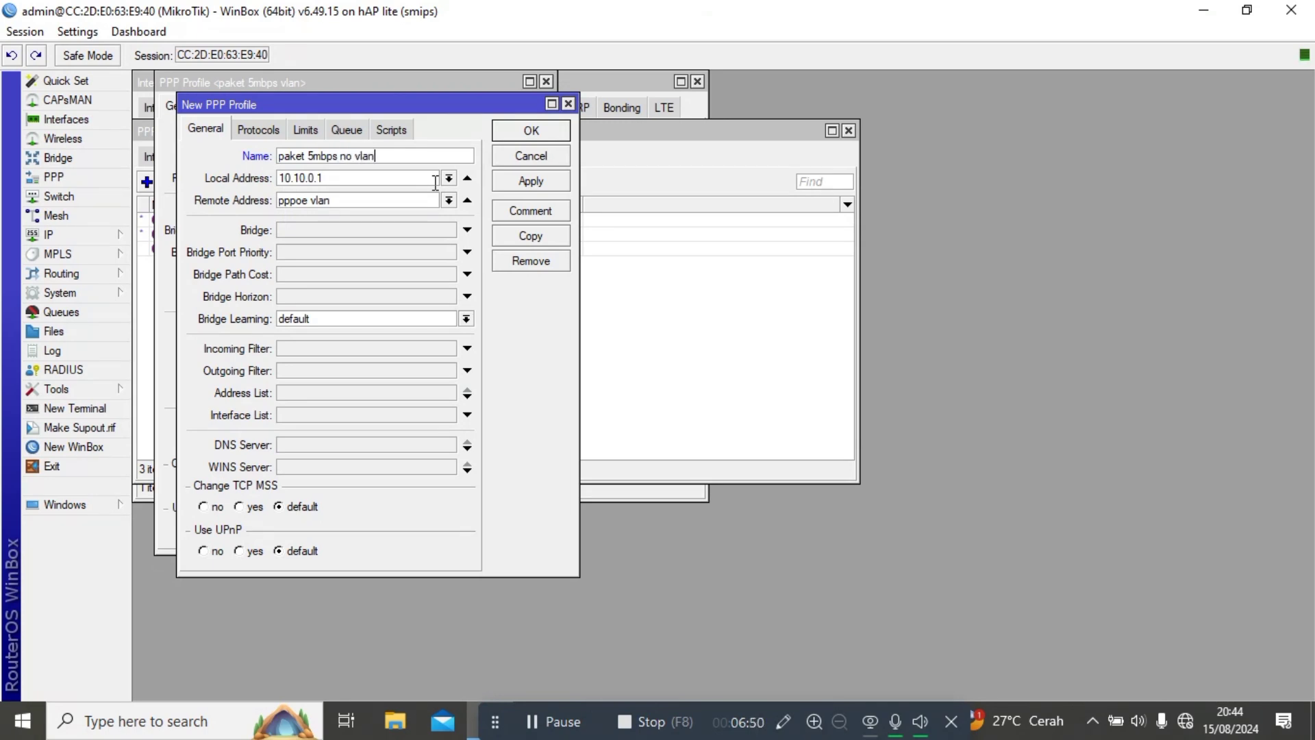
pyautogui.click(388, 185)
pyautogui.press('BackSpace')
pyautogui.press('BackSpace')
pyautogui.press('BackSpace')
pyautogui.press('BackSpace')
pyautogui.press('BackSpace')
pyautogui.press('BackSpace')
pyautogui.press('BackSpace')
pyautogui.press('BackSpace')
pyautogui.press('BackSpace')
pyautogui.write('55.55.0.1')
pyautogui.click(364, 204)
pyautogui.click(446, 200)
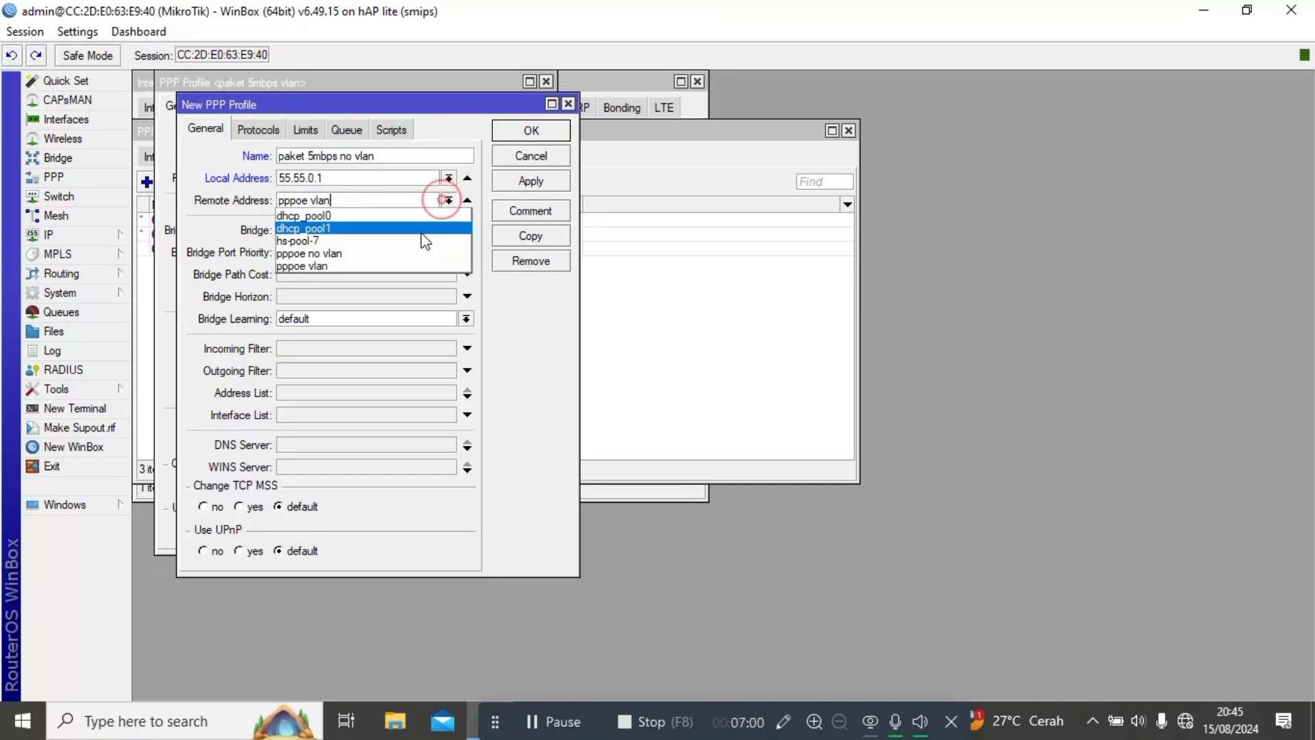
pyautogui.click(385, 255)
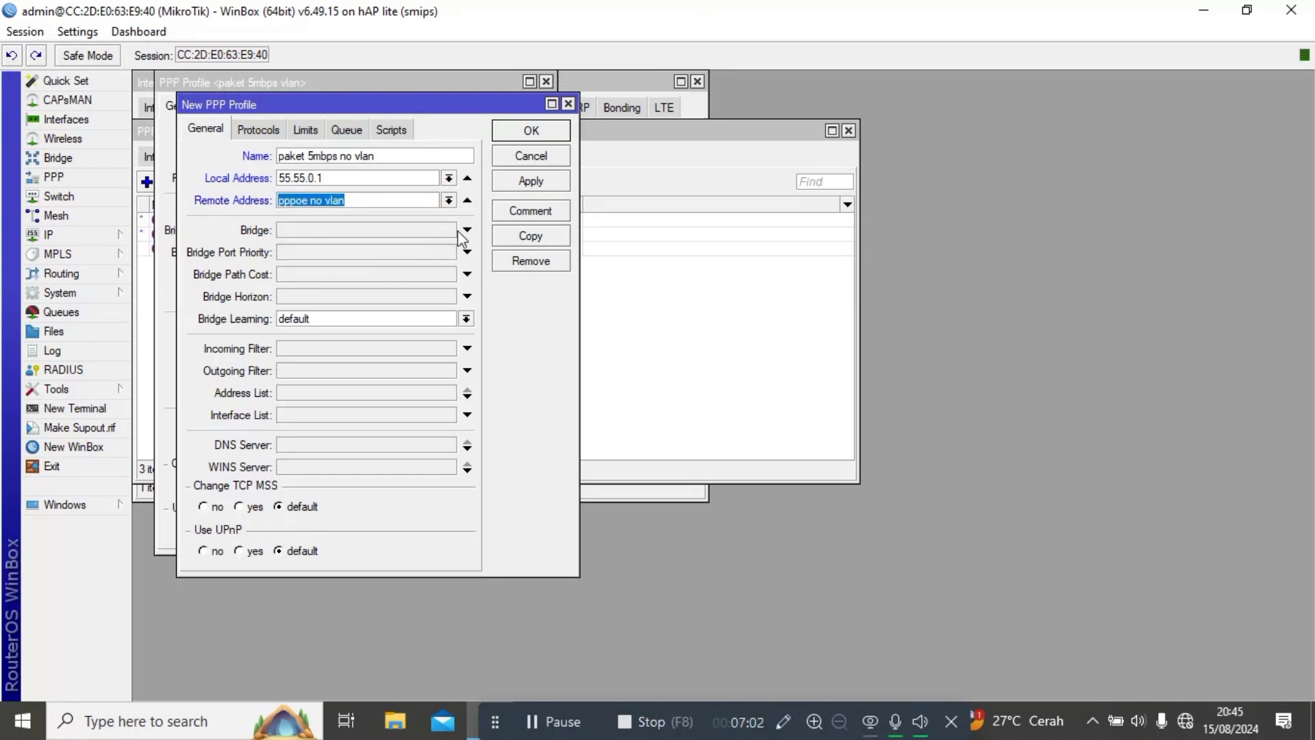
pyautogui.click(521, 182)
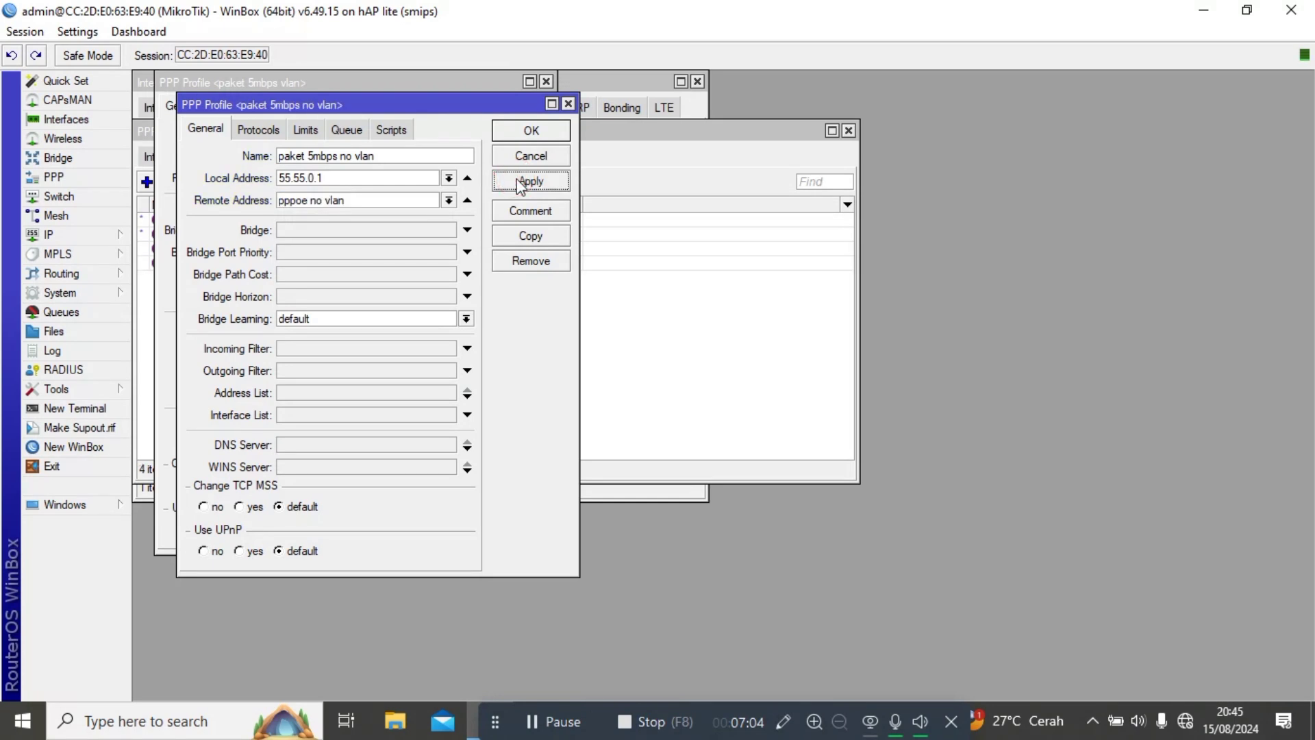
pyautogui.press('Escape')
pyautogui.press('Escape')
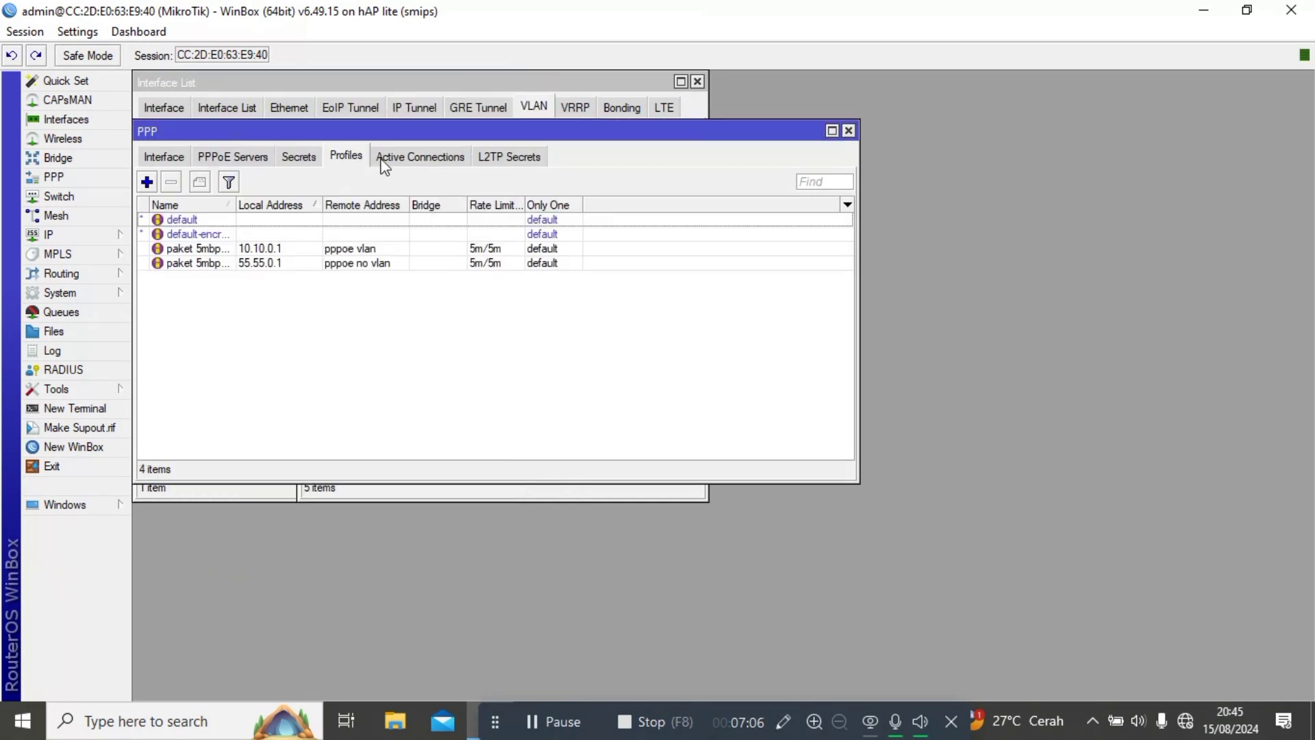
# Add PPPoE server service1 running on ether4.
pyautogui.click(256, 160)
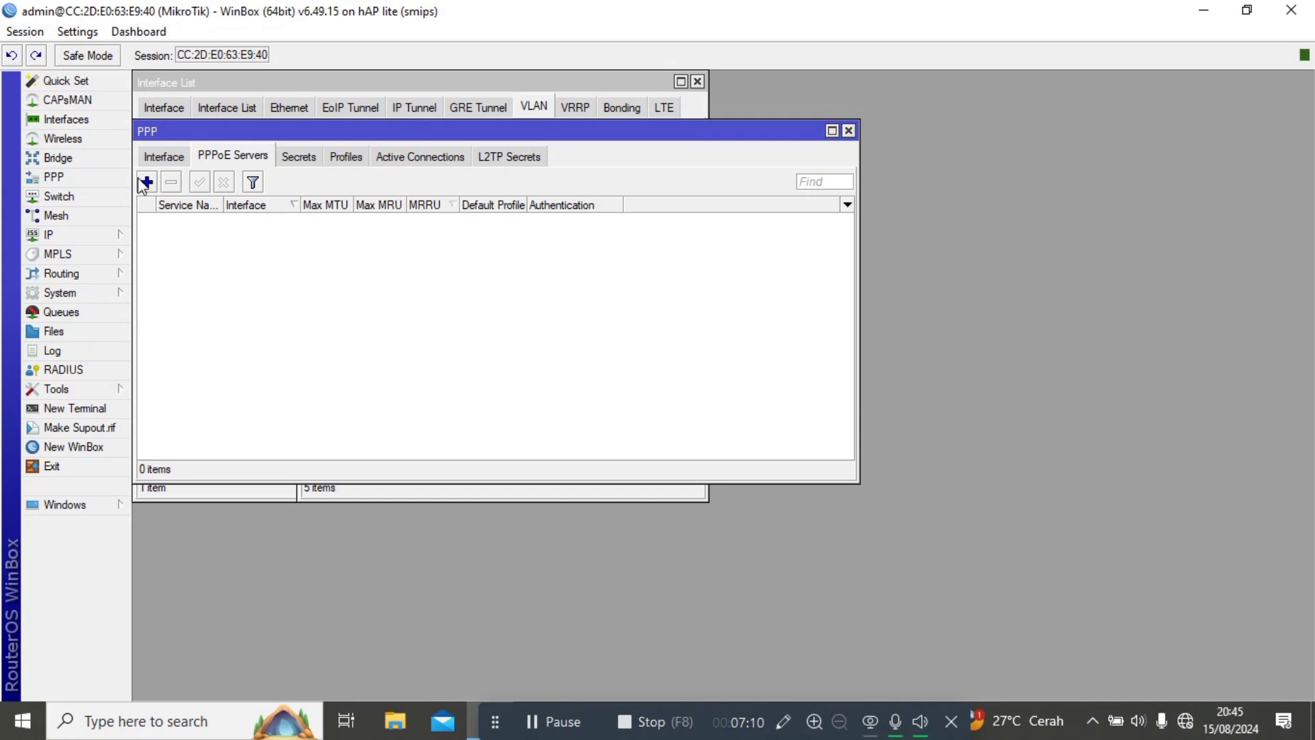
pyautogui.click(143, 181)
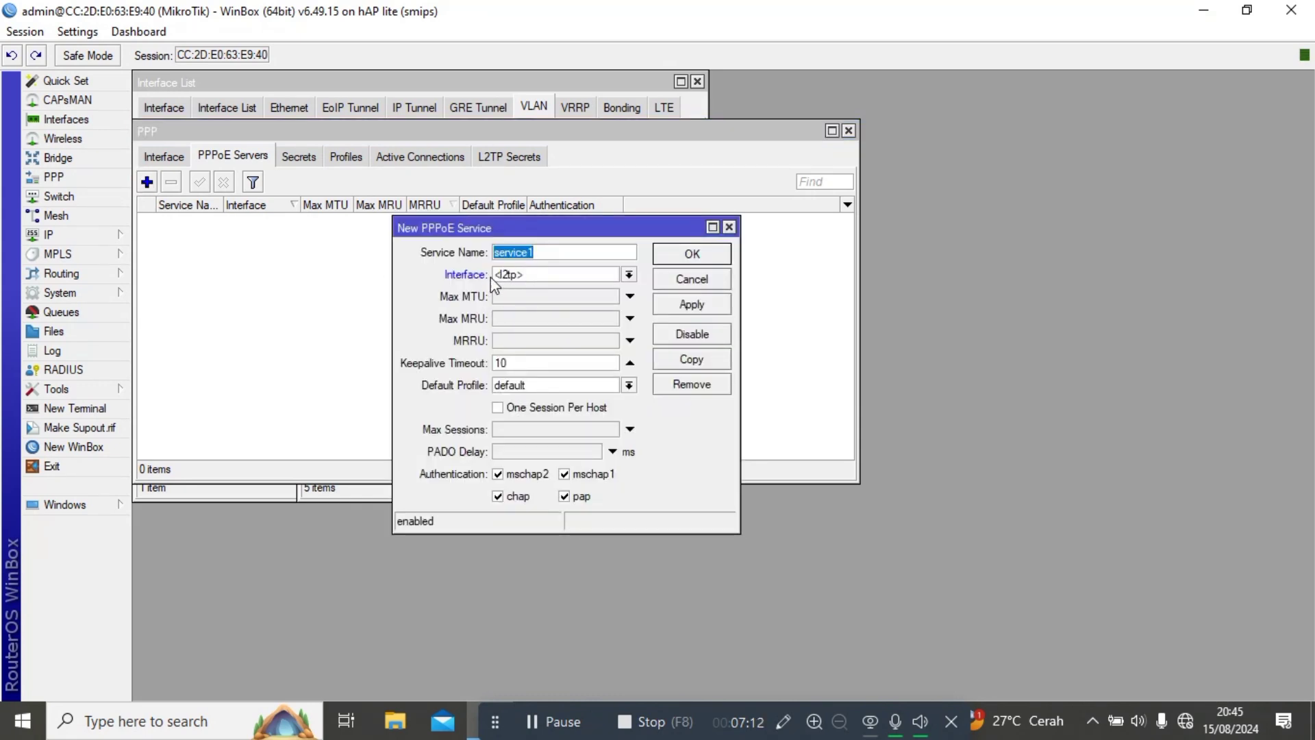
pyautogui.click(546, 274)
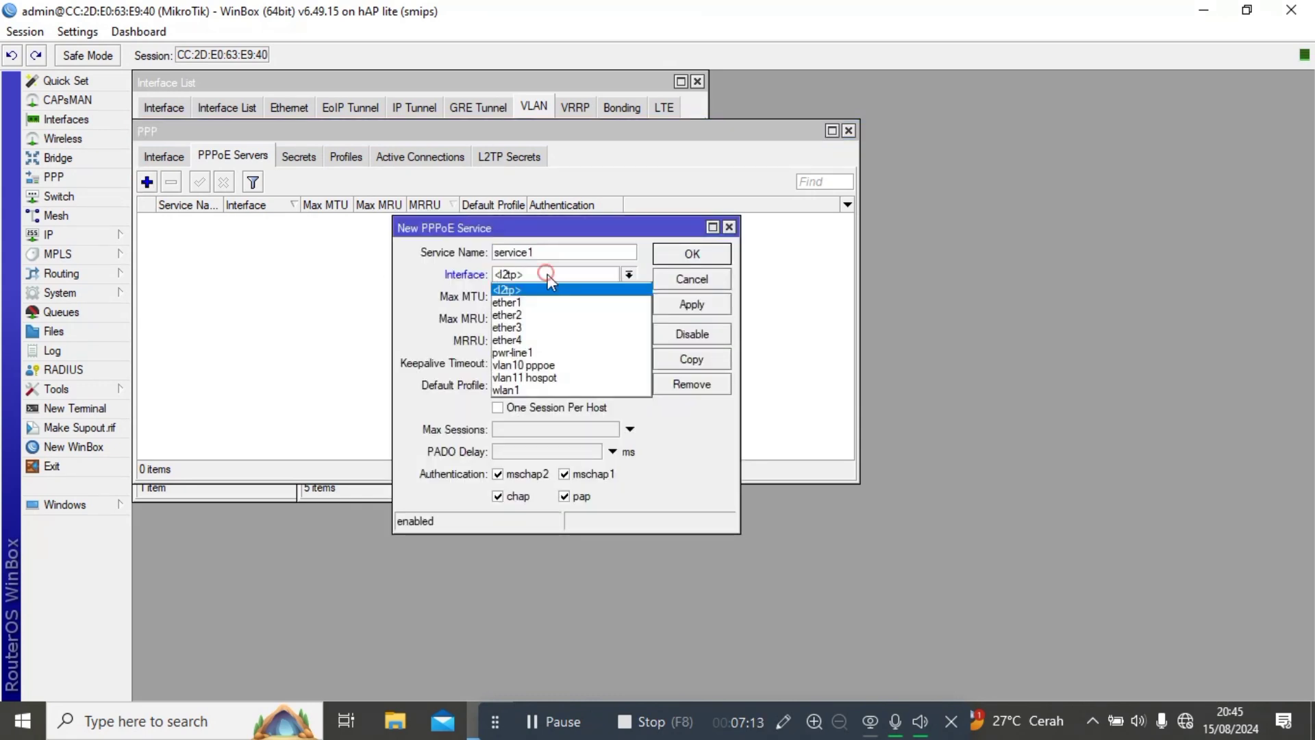
pyautogui.click(535, 341)
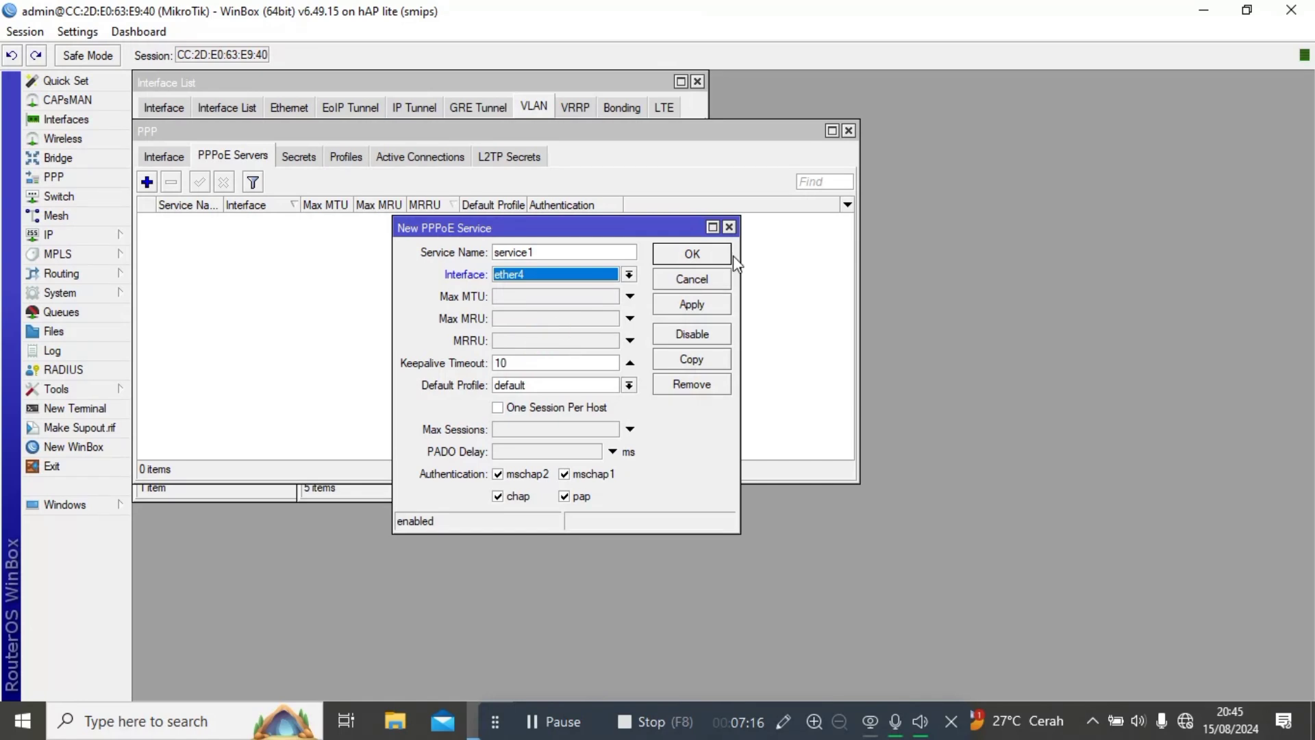
pyautogui.click(714, 303)
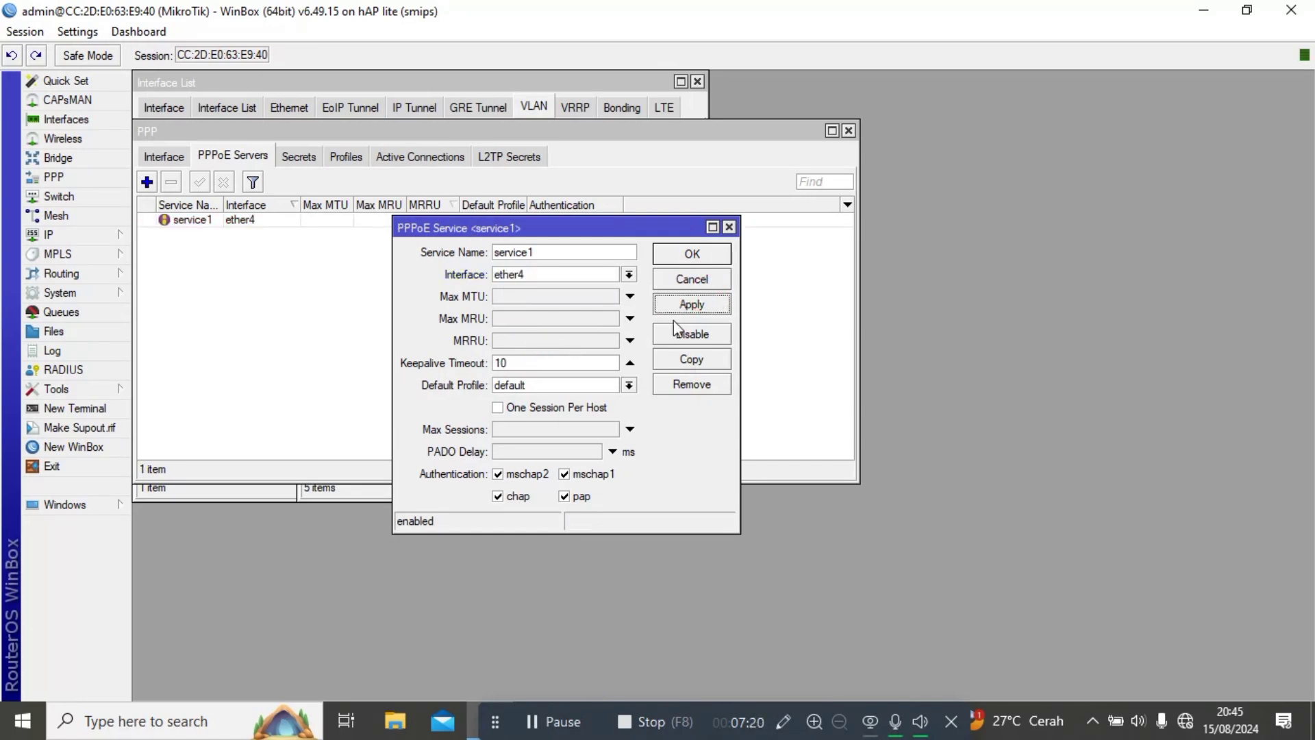
# Duplicate it as service2 running on vlan10 pppoe.
pyautogui.click(692, 357)
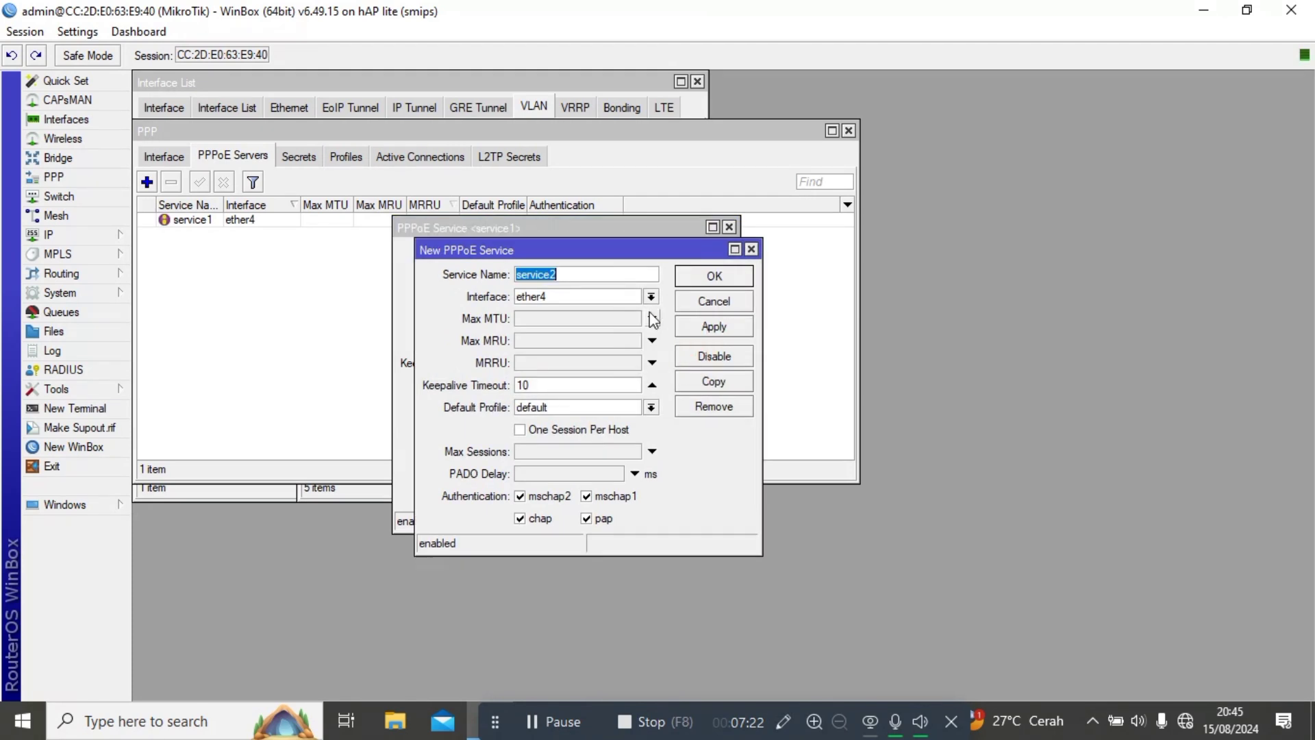
pyautogui.click(618, 295)
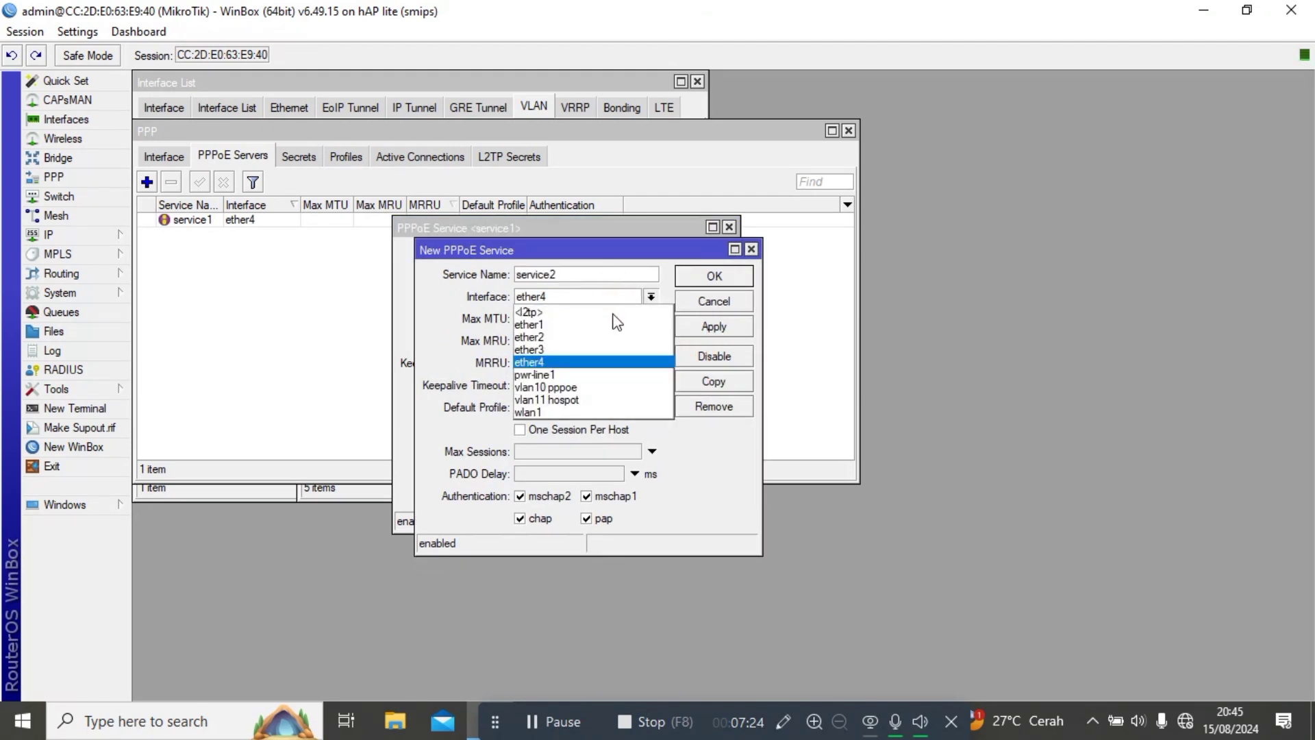
pyautogui.click(592, 389)
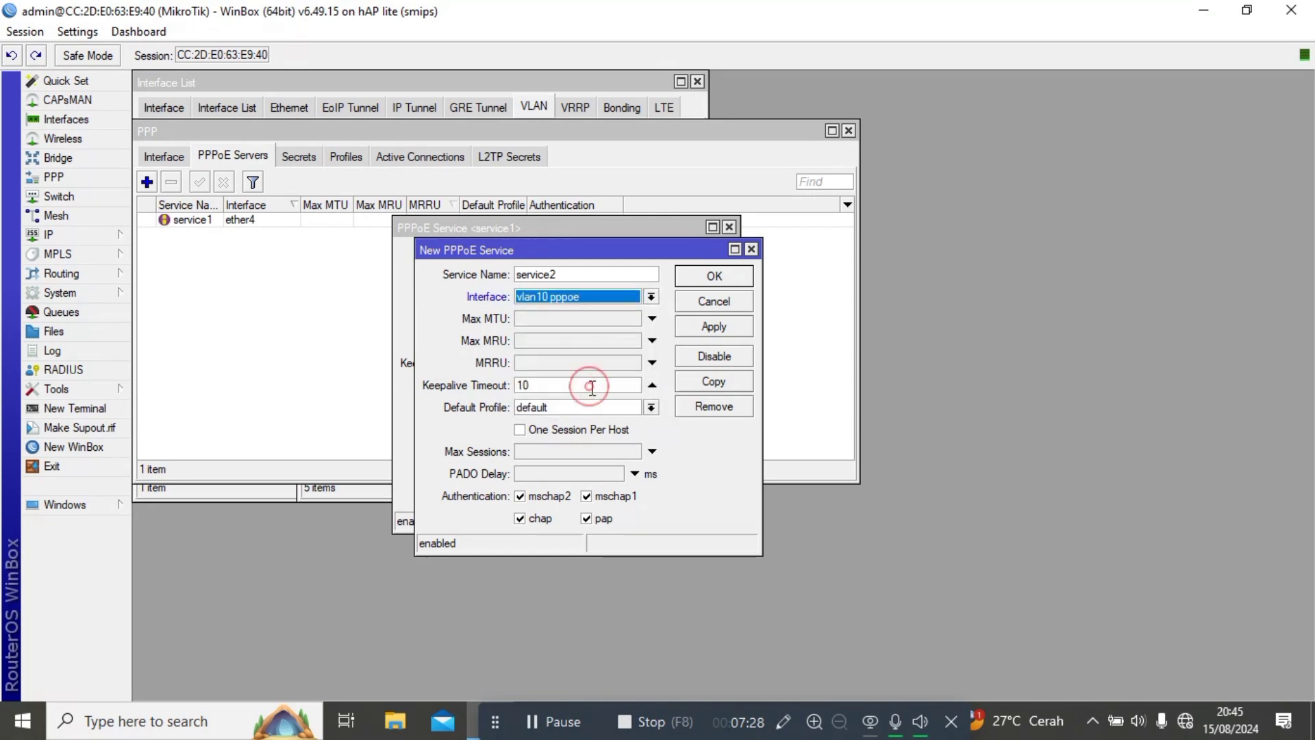
pyautogui.click(712, 326)
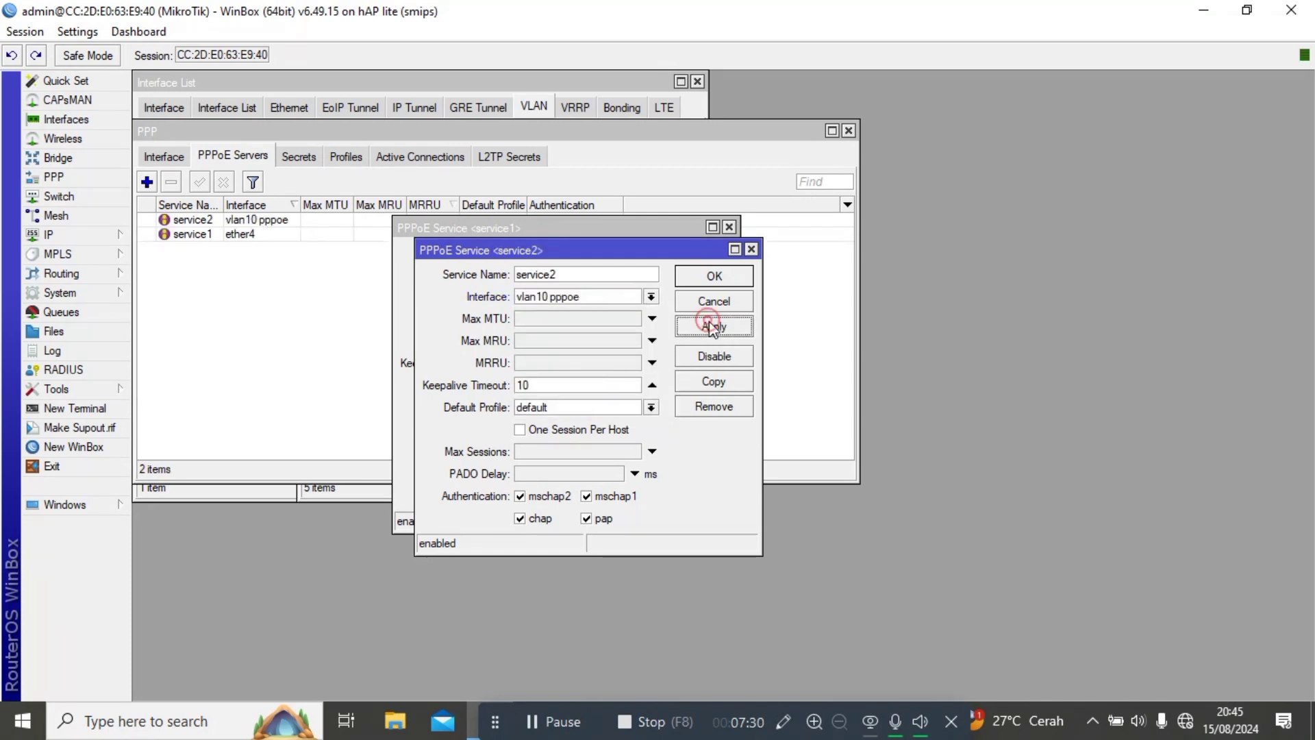
pyautogui.press('Escape')
pyautogui.press('Escape')
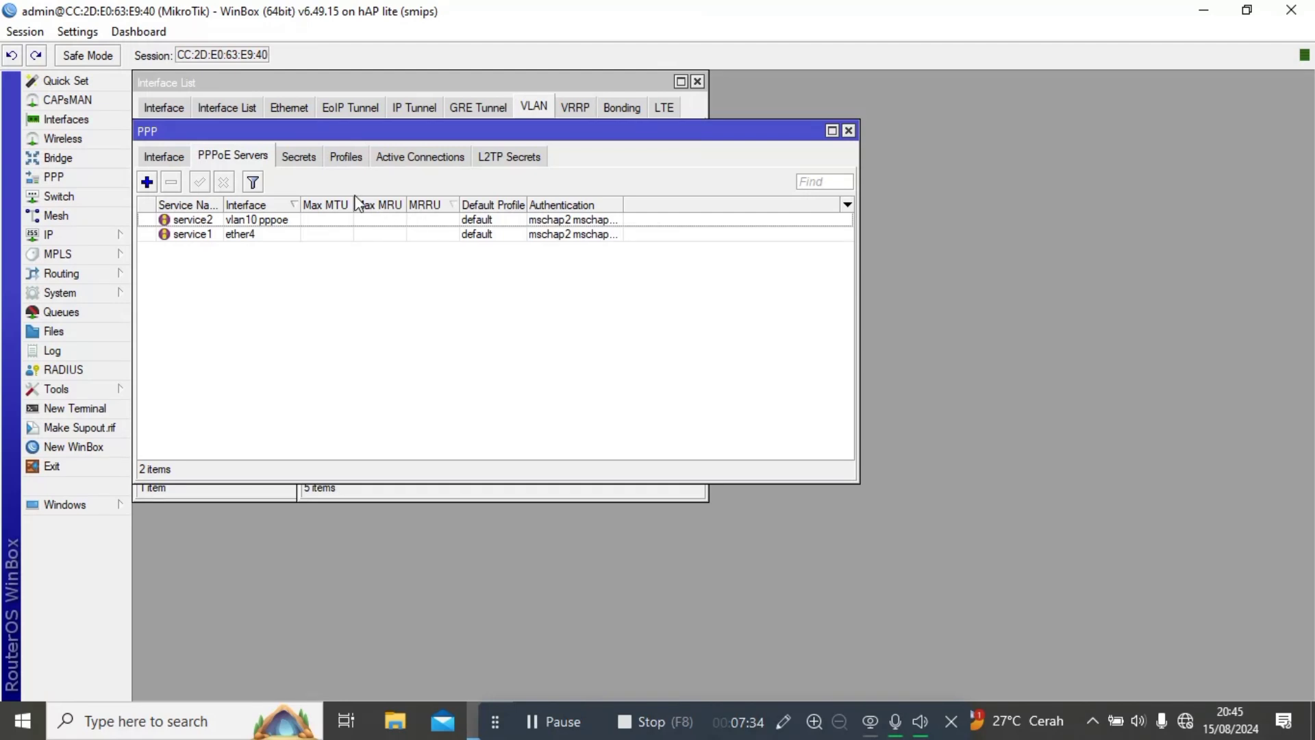
pyautogui.click(299, 157)
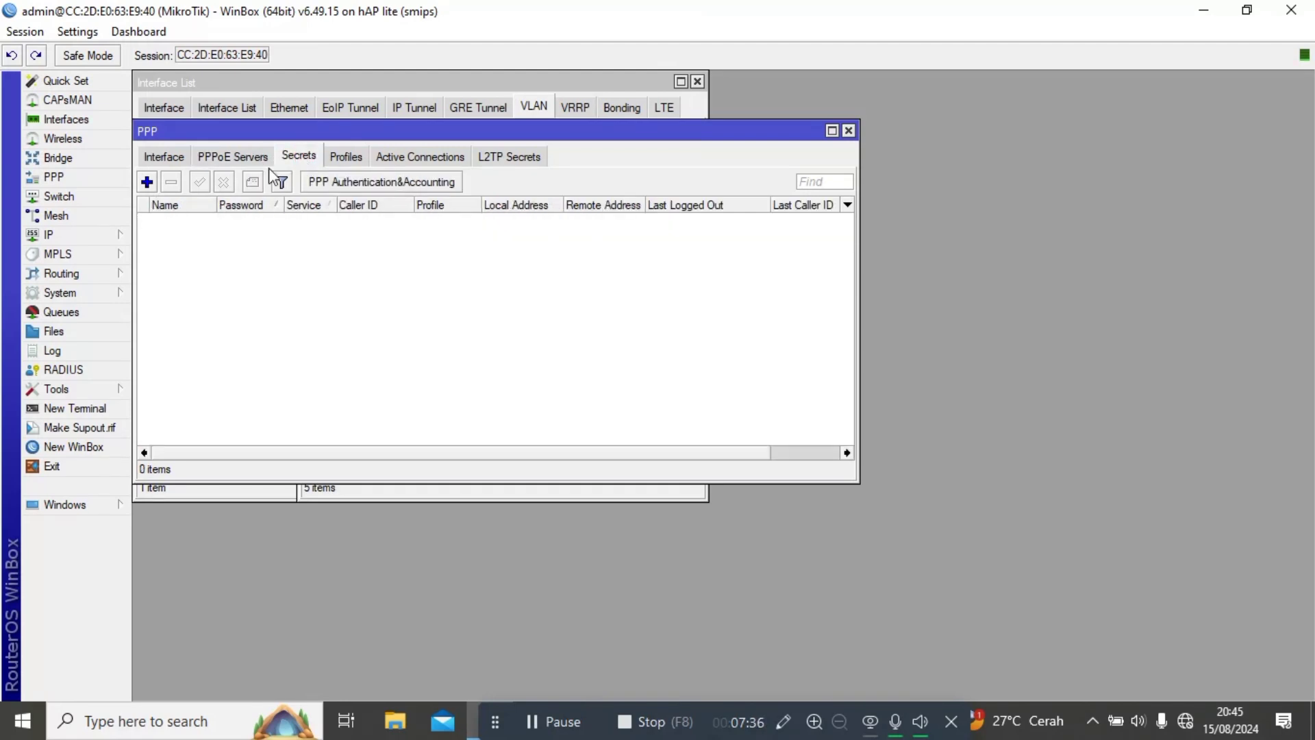
# Add a pppoe-only PPP secret with a username and password on profile paket 5mbps vlan.
pyautogui.click(147, 182)
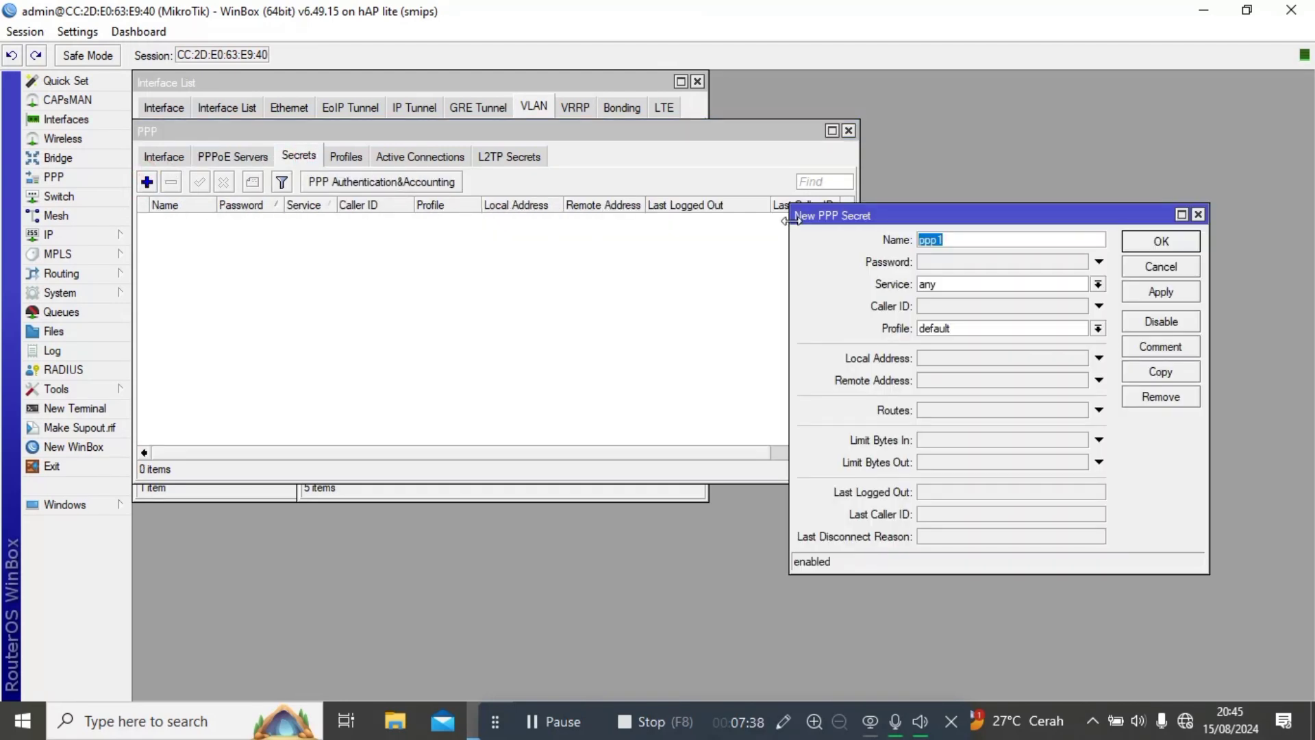
pyautogui.press('BackSpace')
pyautogui.click(989, 268)
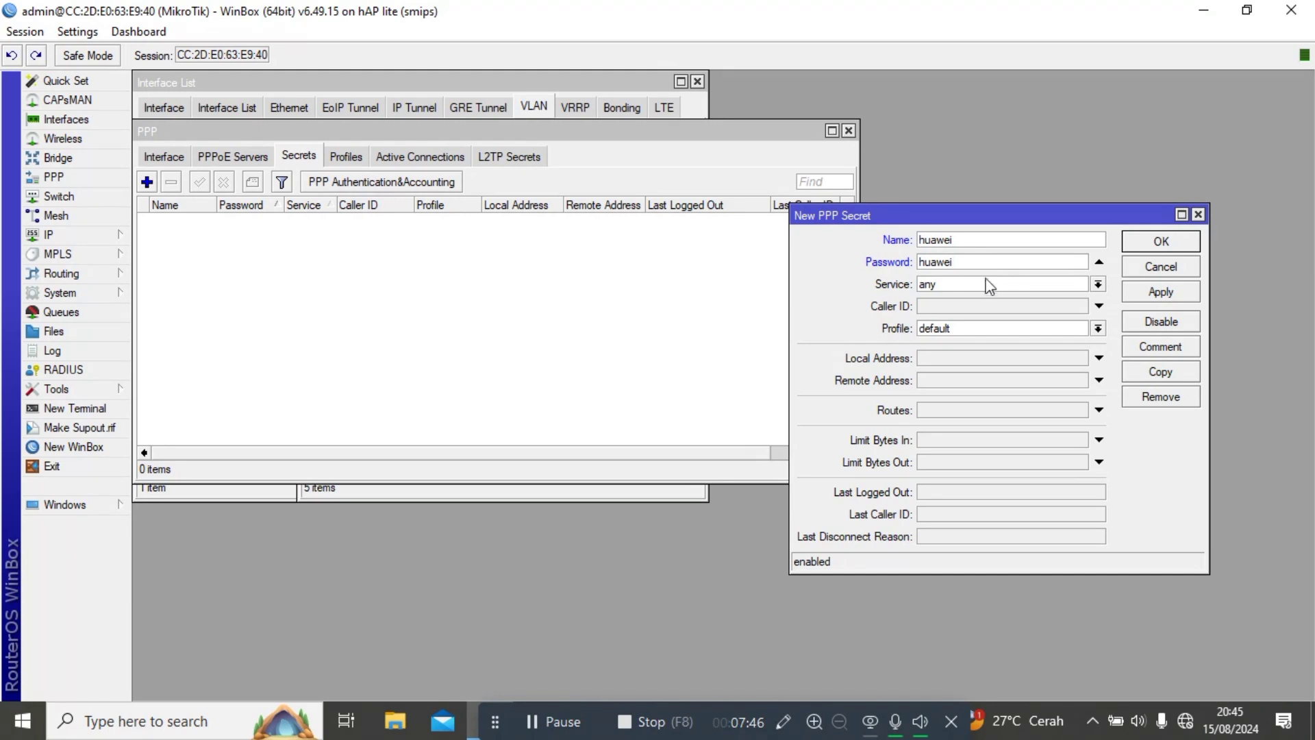
pyautogui.click(997, 281)
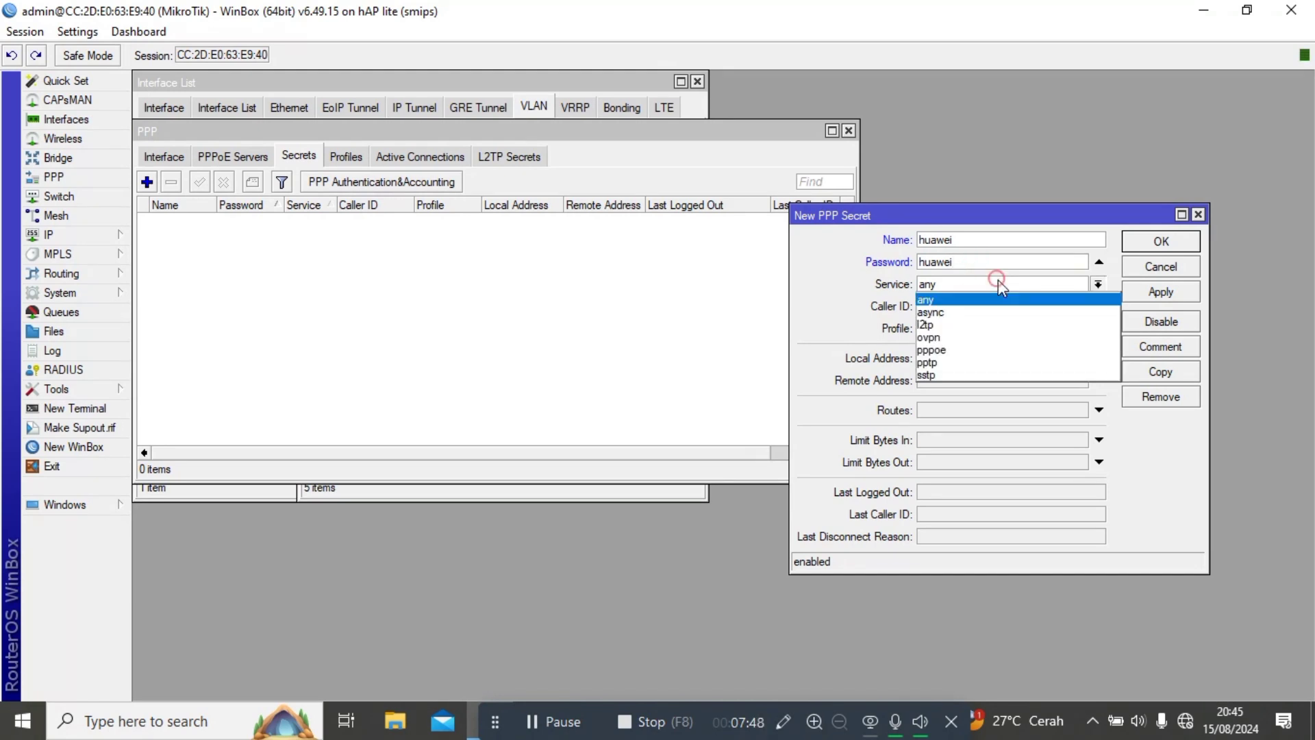
pyautogui.click(983, 348)
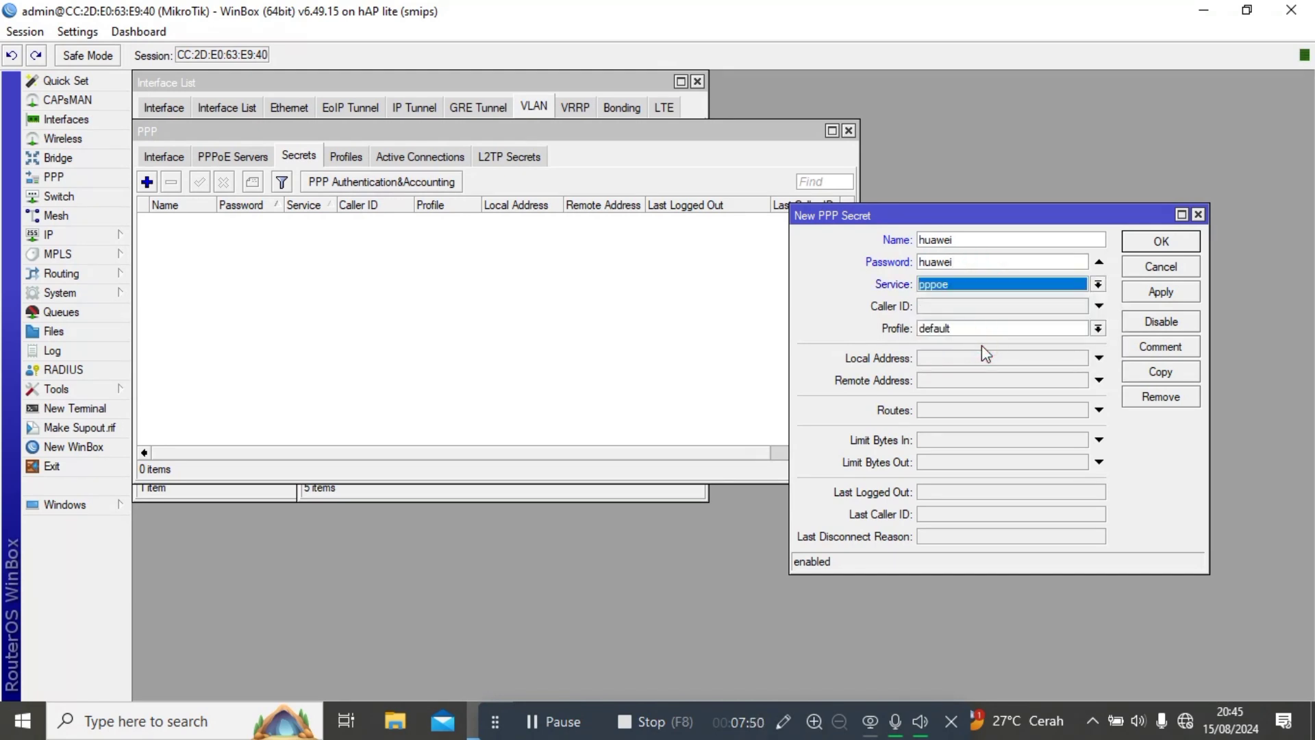
pyautogui.click(993, 330)
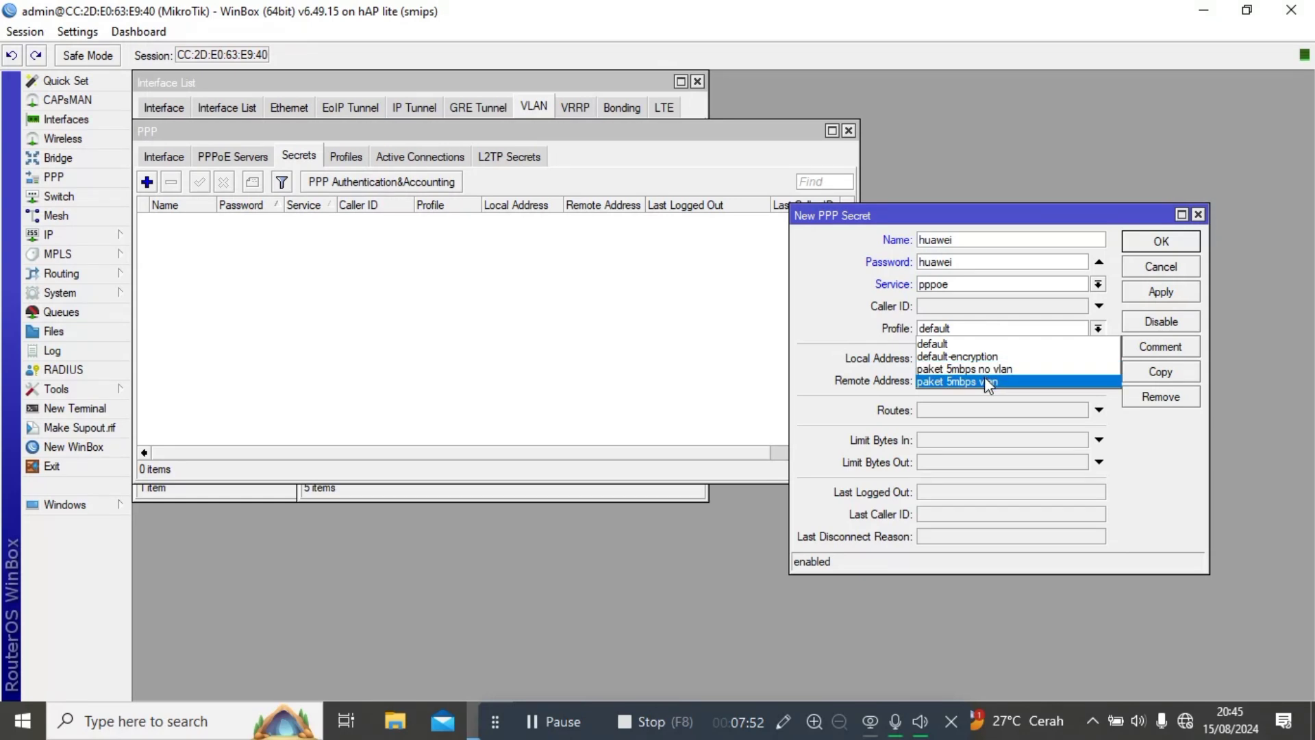
pyautogui.click(987, 380)
pyautogui.click(1147, 295)
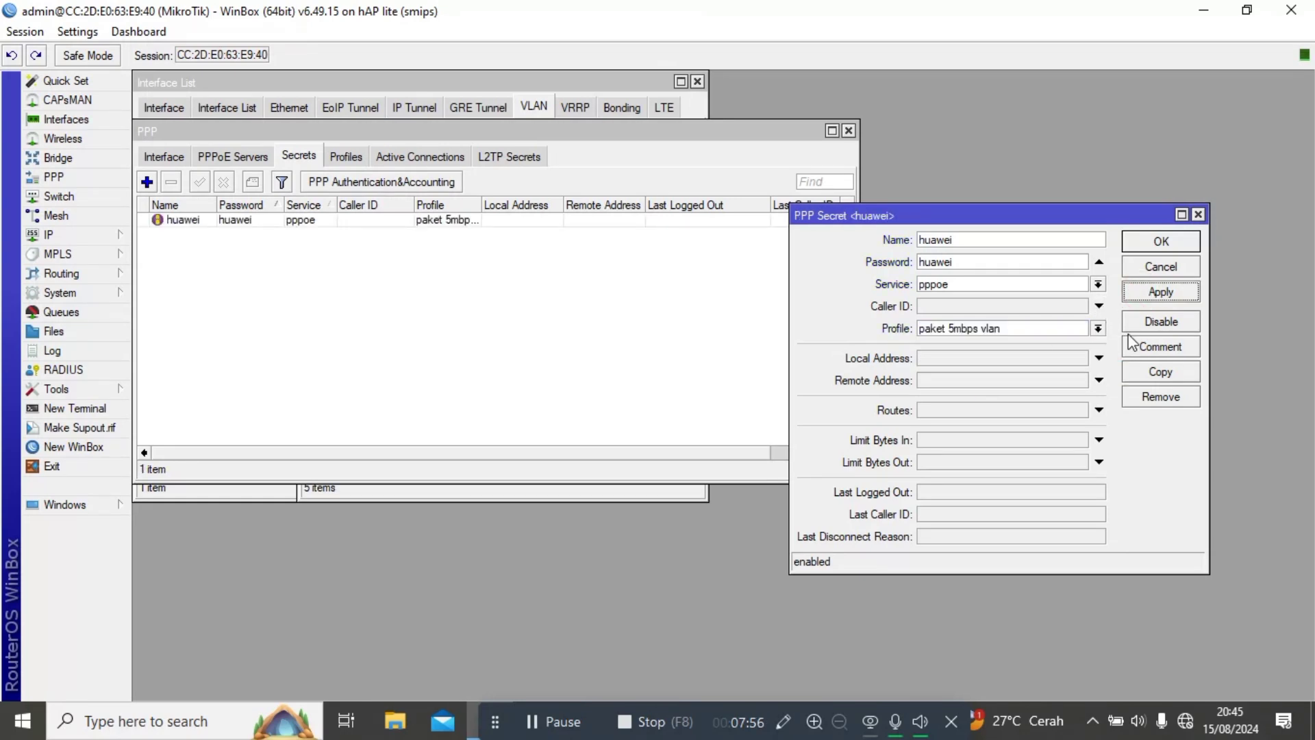
# Copy it into a second secret with a new username and password on profile paket 5mbps no vlan.
pyautogui.click(1155, 377)
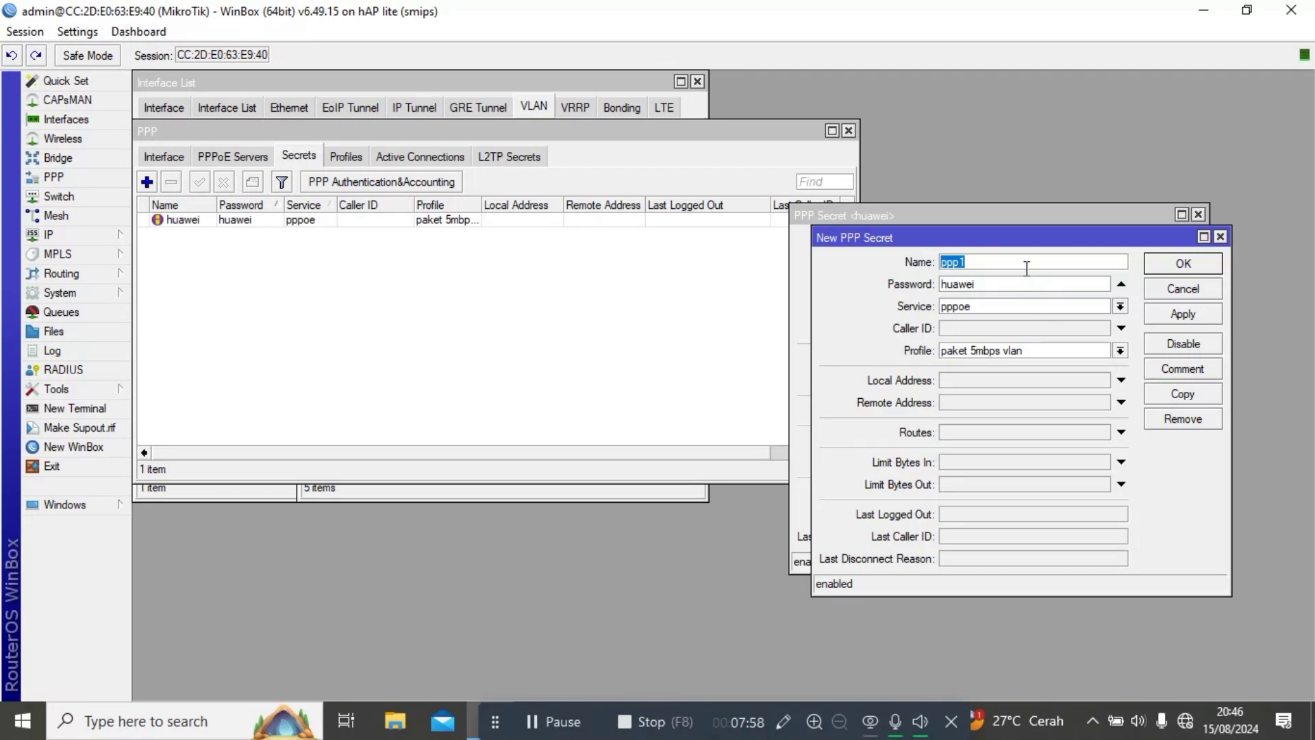
pyautogui.press('BackSpace')
pyautogui.write('t')
pyautogui.click(1019, 287)
pyautogui.press('BackSpace')
pyautogui.press('BackSpace')
pyautogui.press('BackSpace')
pyautogui.press('BackSpace')
pyautogui.press('BackSpace')
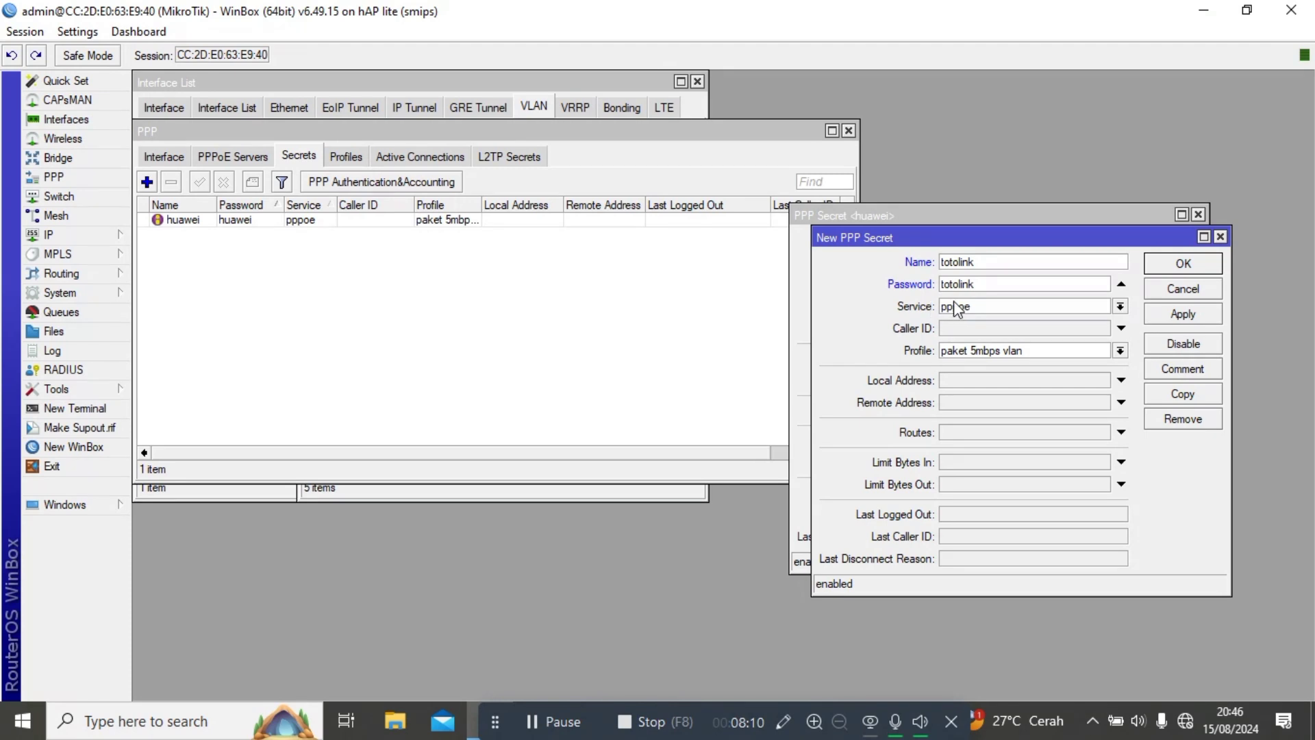
pyautogui.click(970, 353)
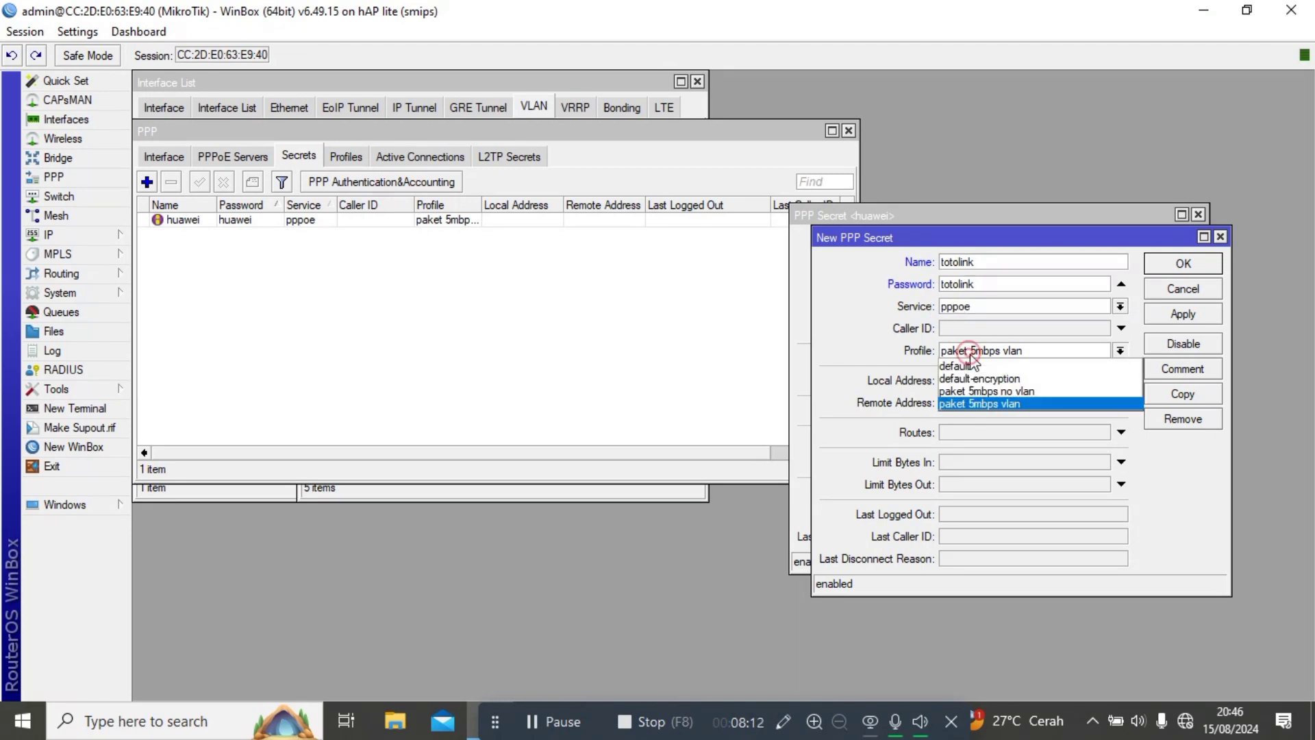
pyautogui.click(966, 391)
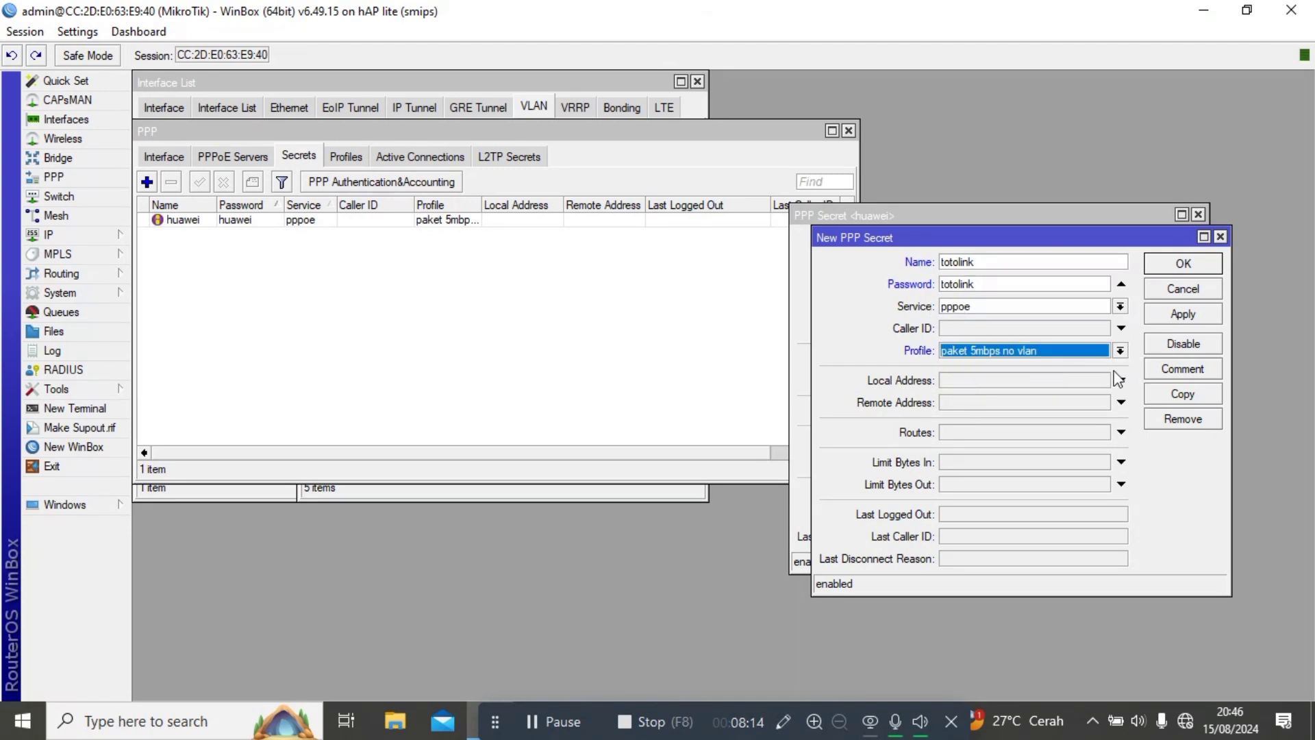
pyautogui.click(1180, 315)
pyautogui.press('Return')
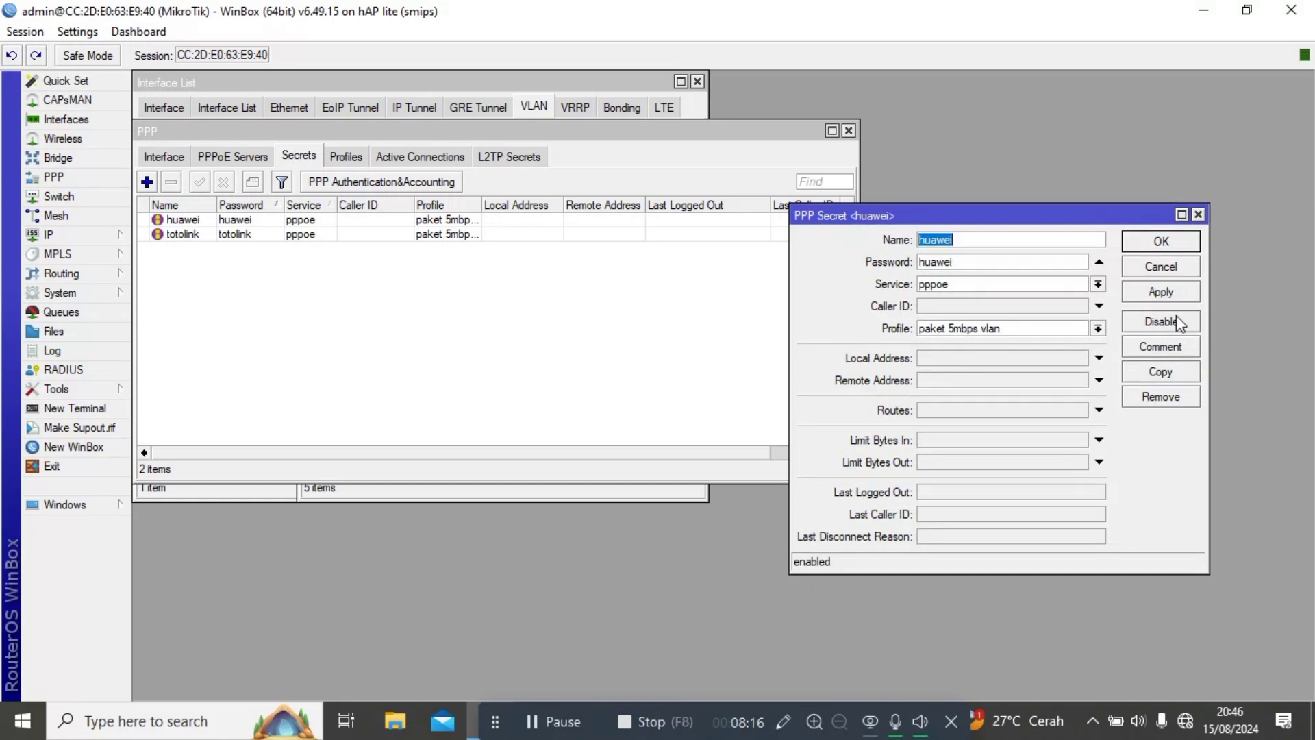
pyautogui.press('Return')
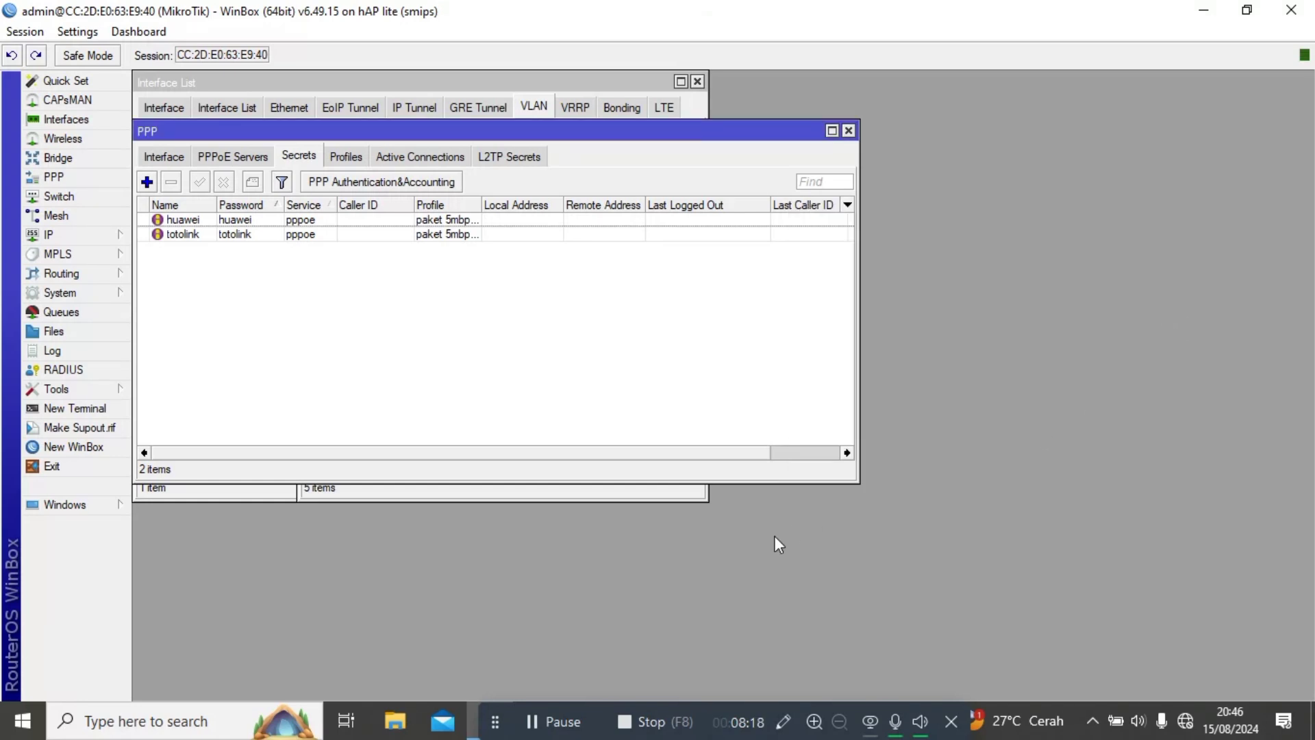
# Connect the phone to huawei-HS-L2 and then TENDA-L2.
pyautogui.click(557, 722)
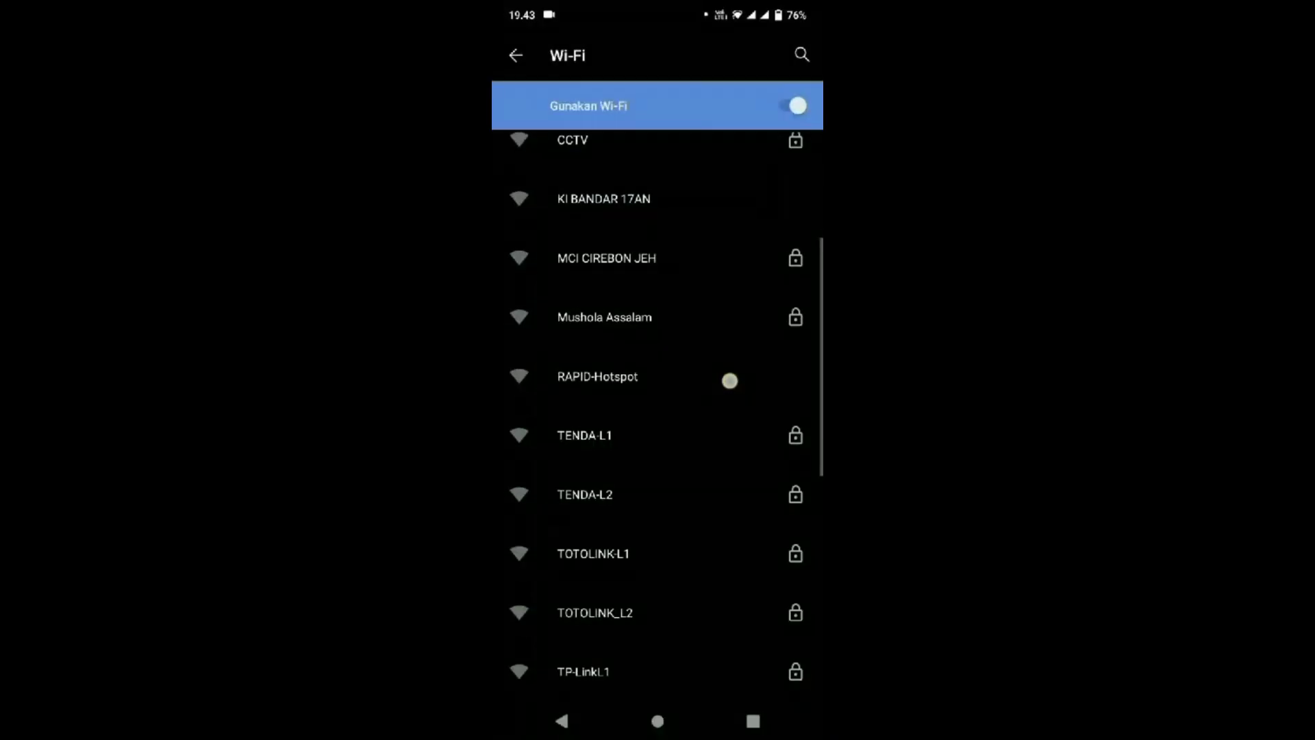
pyautogui.moveTo(692, 483); pyautogui.dragTo(713, 391)
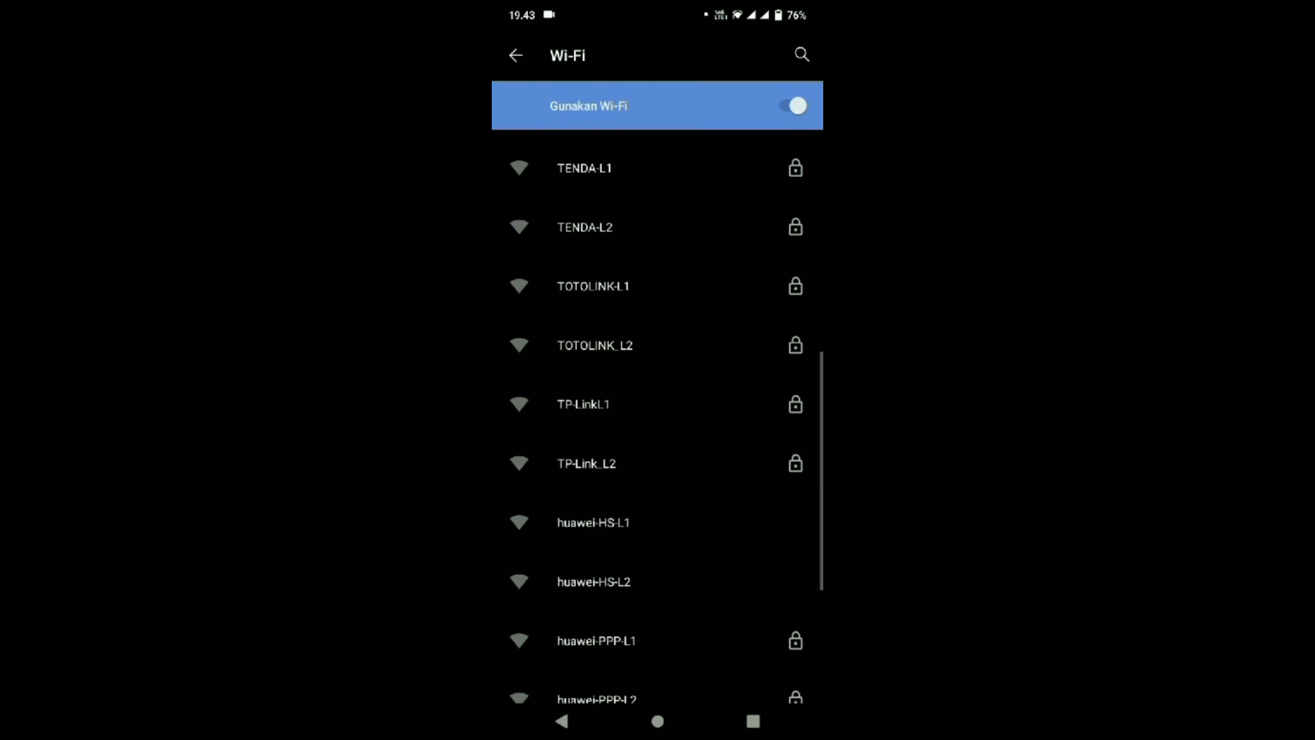
pyautogui.click(664, 578)
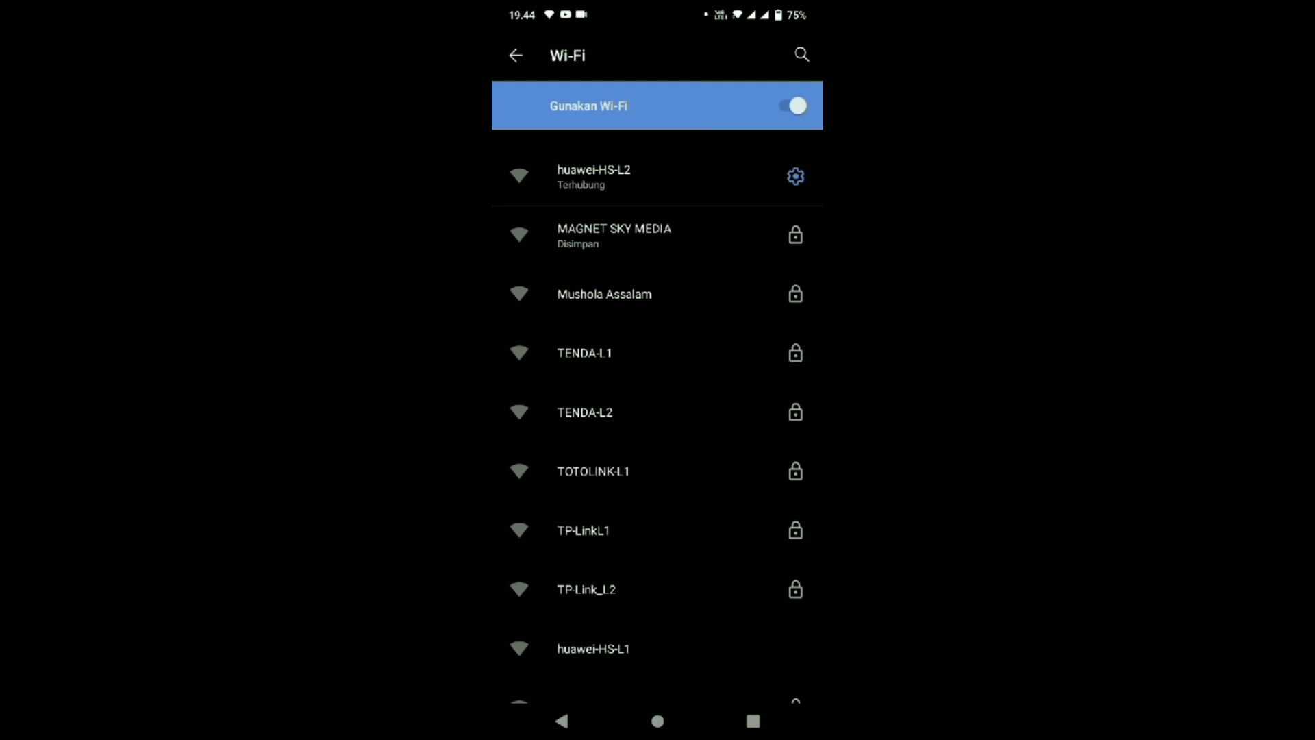
pyautogui.moveTo(702, 490); pyautogui.dragTo(748, 382)
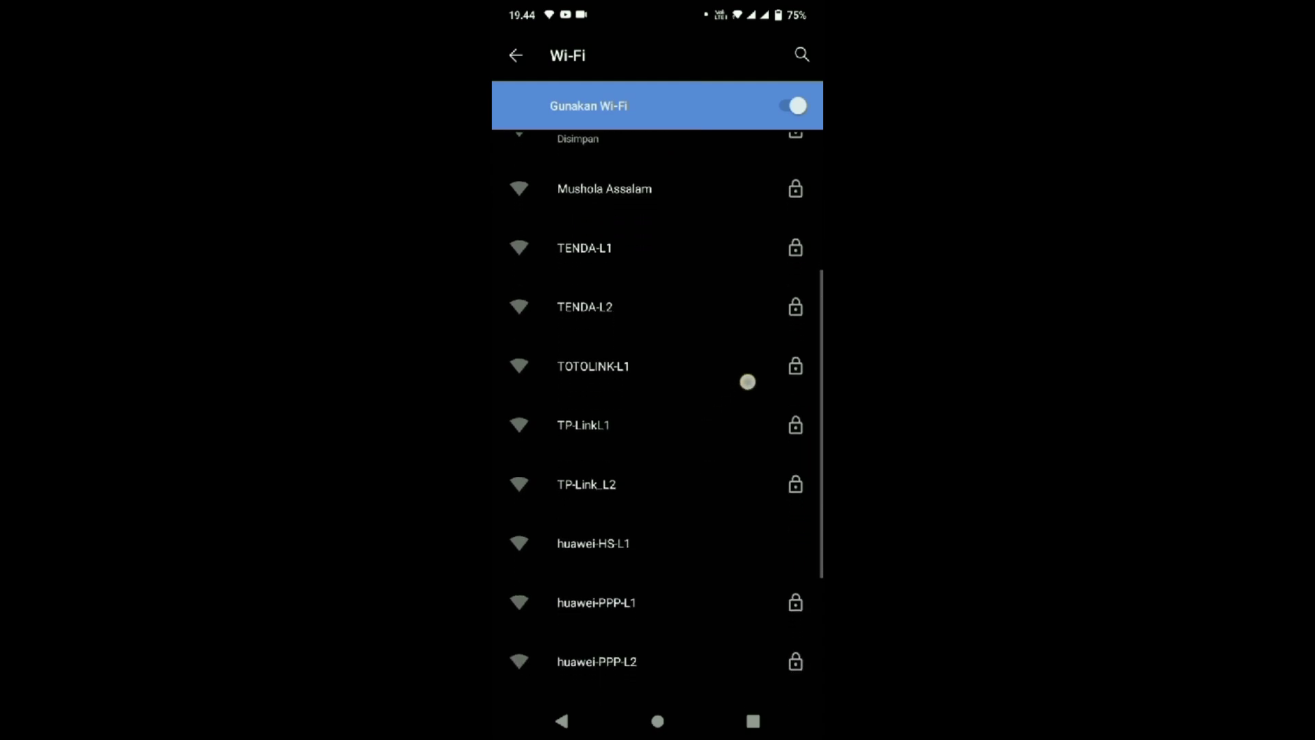
pyautogui.moveTo(726, 485); pyautogui.dragTo(708, 523)
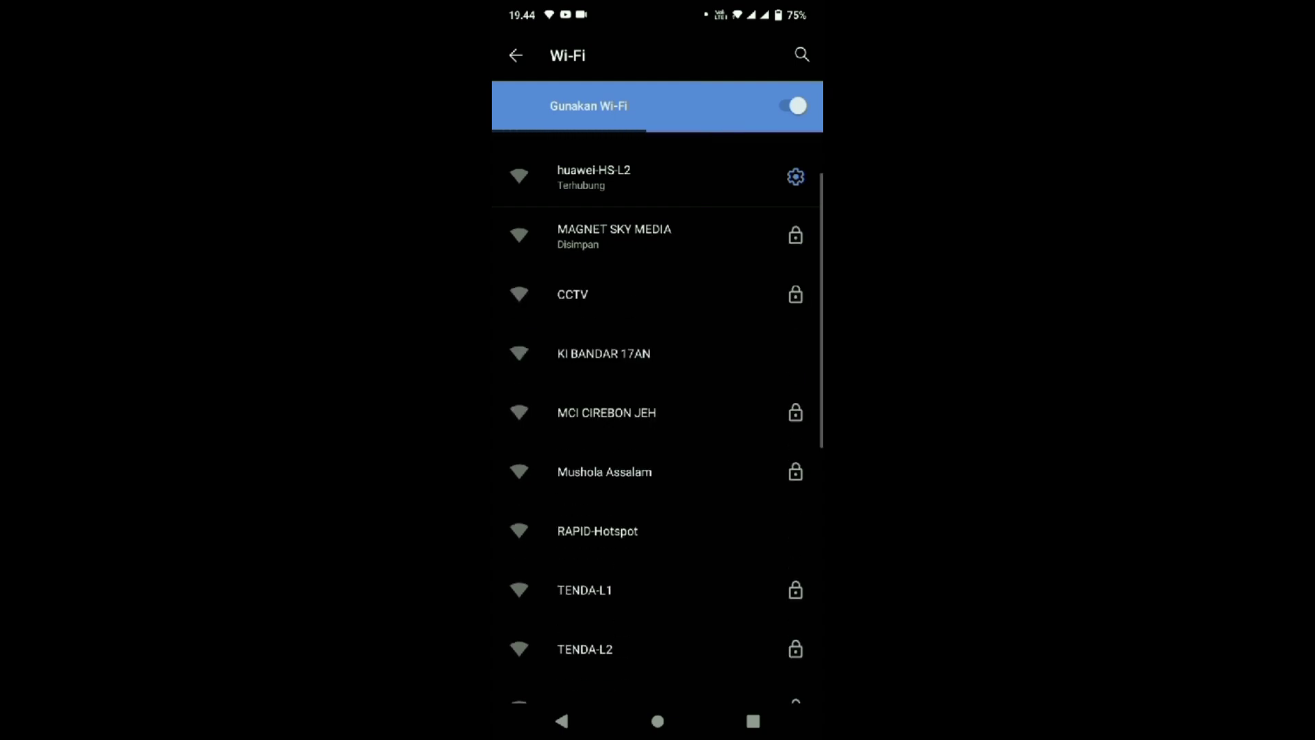
pyautogui.moveTo(694, 569); pyautogui.dragTo(694, 467)
pyautogui.click(646, 535)
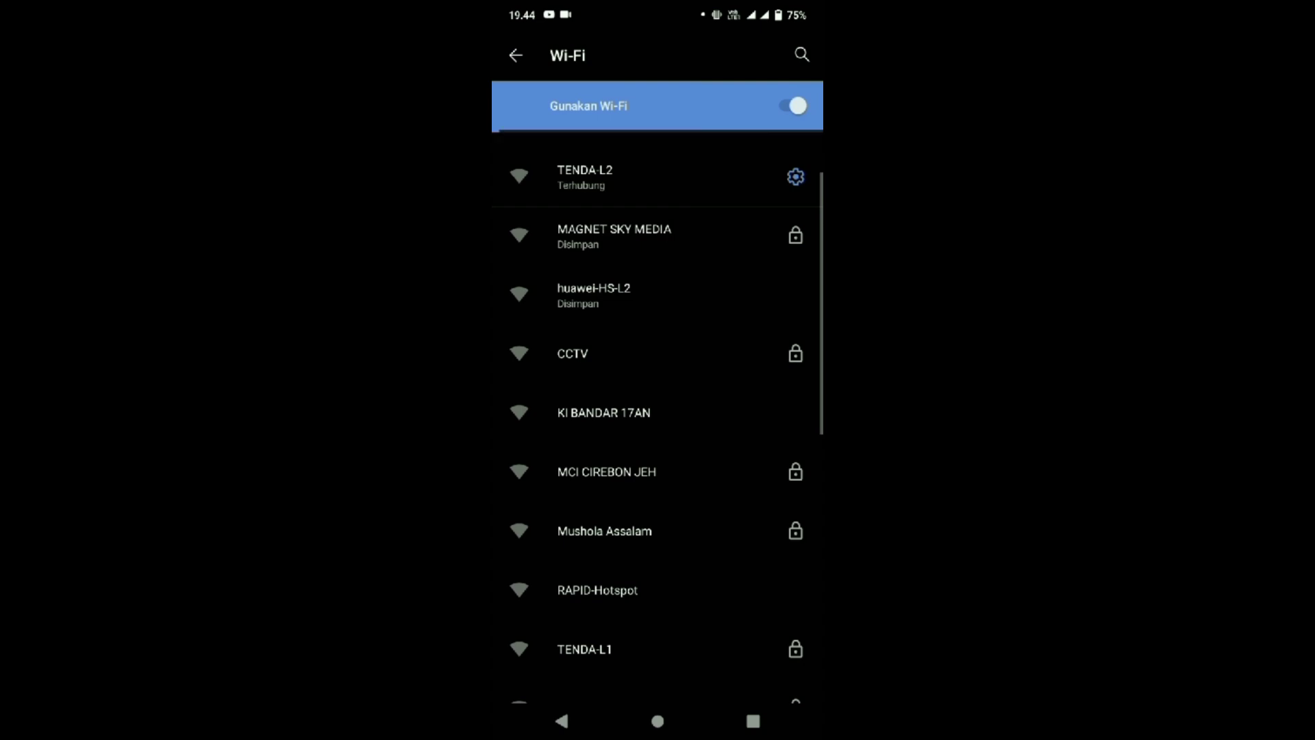
# Connect the phone to TOTOLINK_L2, TP-Link_L2 and then huawei-PPP-L2 in turn.
pyautogui.moveTo(722, 535); pyautogui.dragTo(722, 411)
pyautogui.moveTo(703, 496); pyautogui.dragTo(702, 577)
pyautogui.moveTo(686, 463); pyautogui.dragTo(710, 566)
pyautogui.click(685, 433)
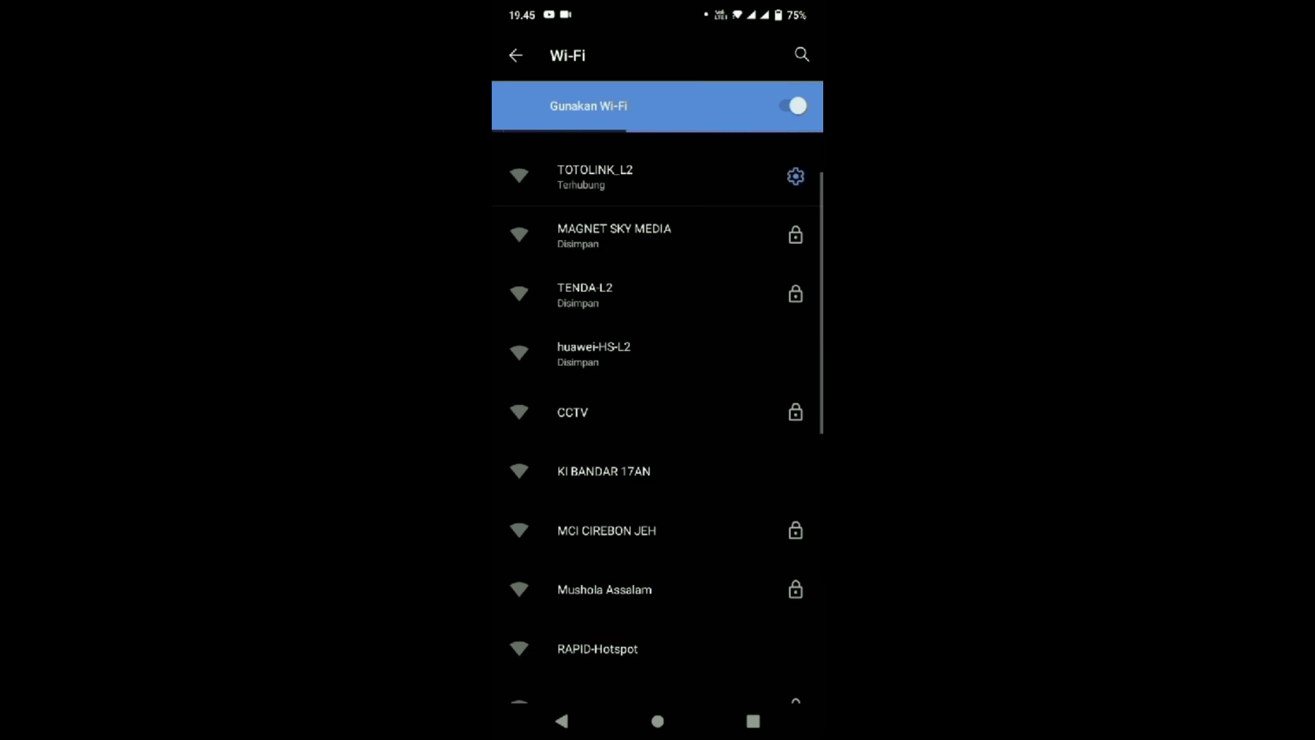
pyautogui.moveTo(734, 541); pyautogui.dragTo(734, 411)
pyautogui.moveTo(732, 538)
pyautogui.mouseDown()
pyautogui.moveTo(731, 481)
pyautogui.moveTo(731, 560)
pyautogui.mouseUp()
pyautogui.click(699, 377)
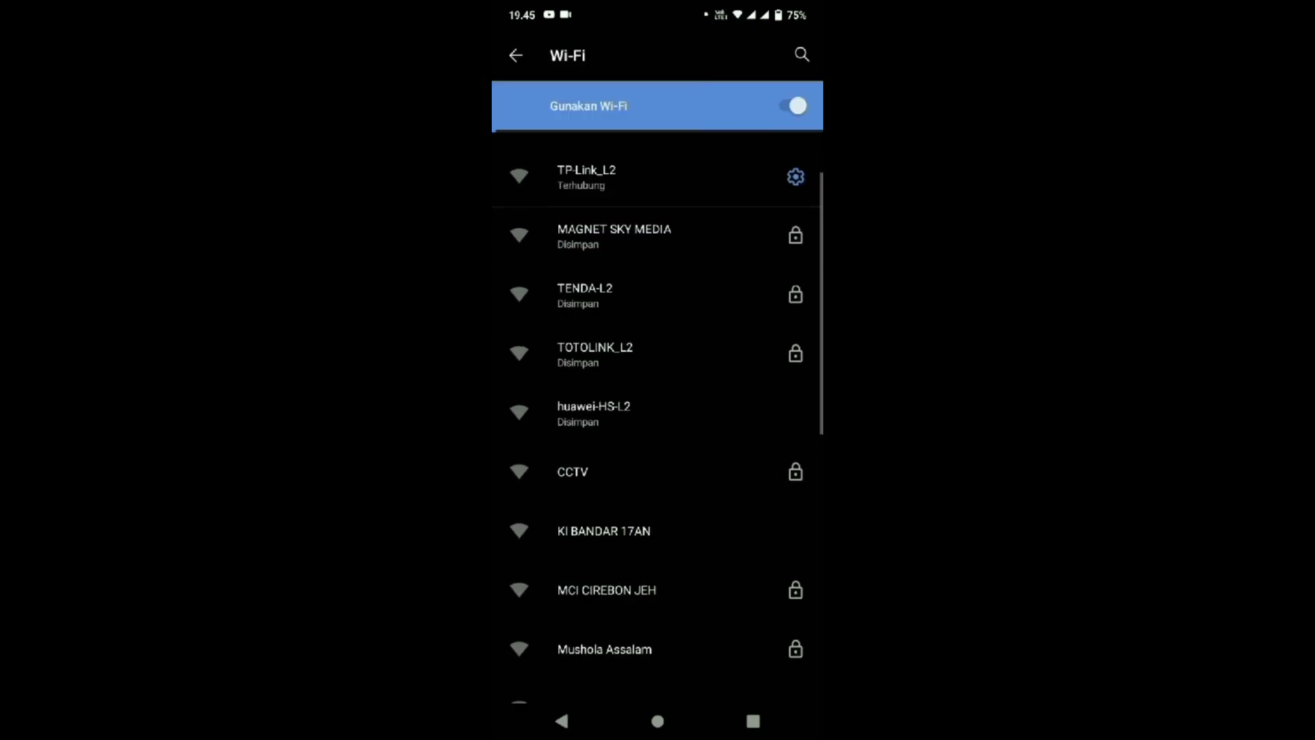
pyautogui.moveTo(722, 570); pyautogui.dragTo(722, 441)
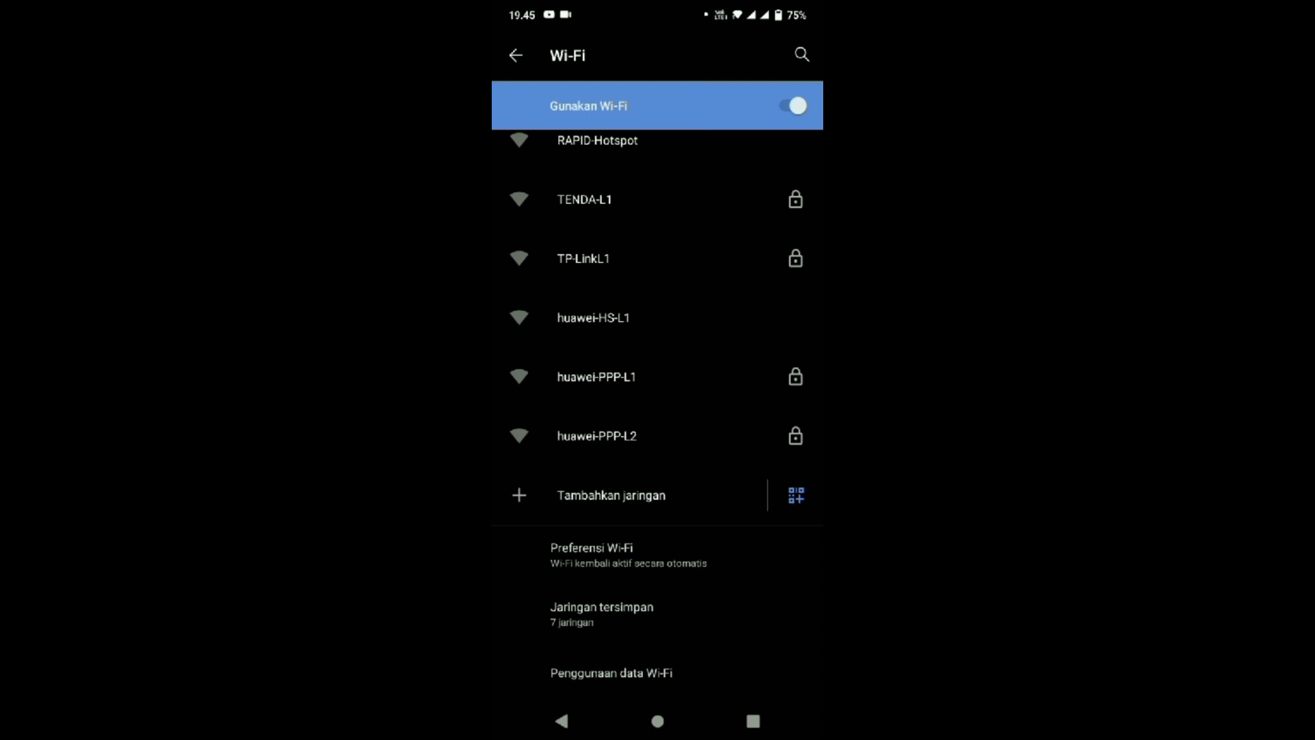
pyautogui.click(680, 445)
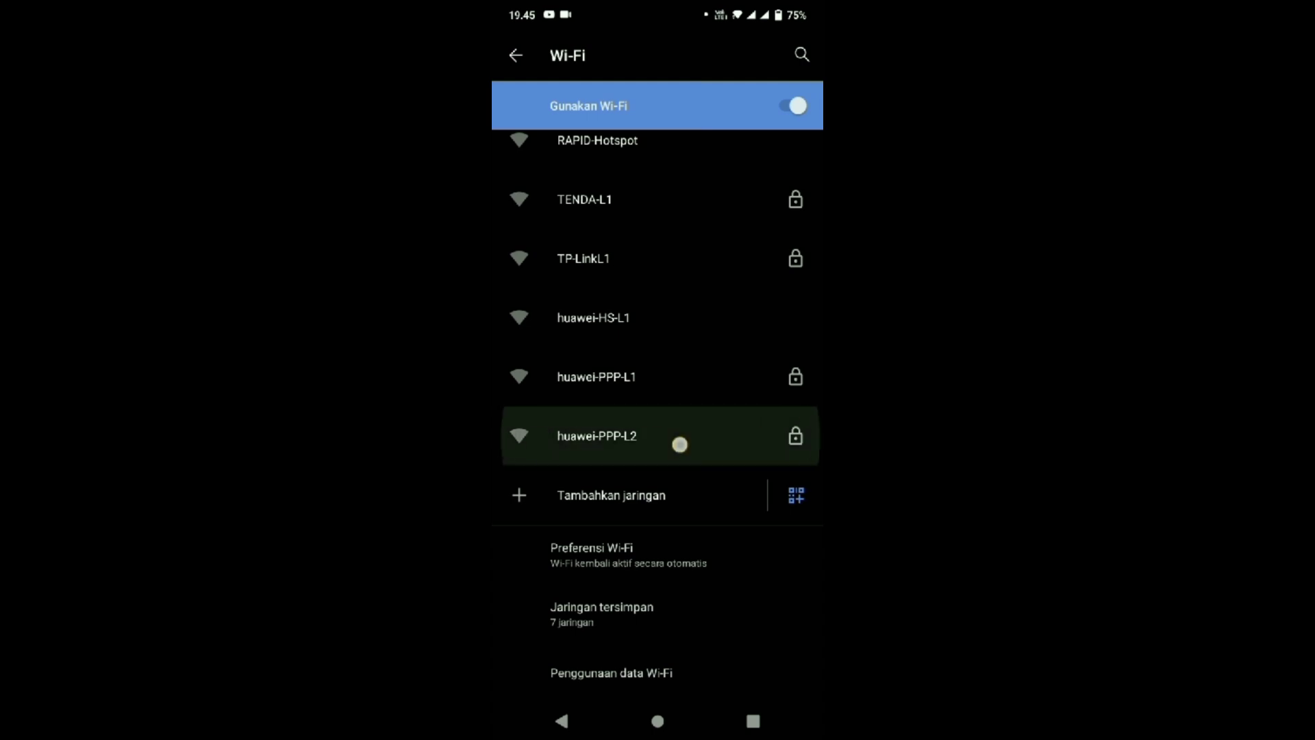